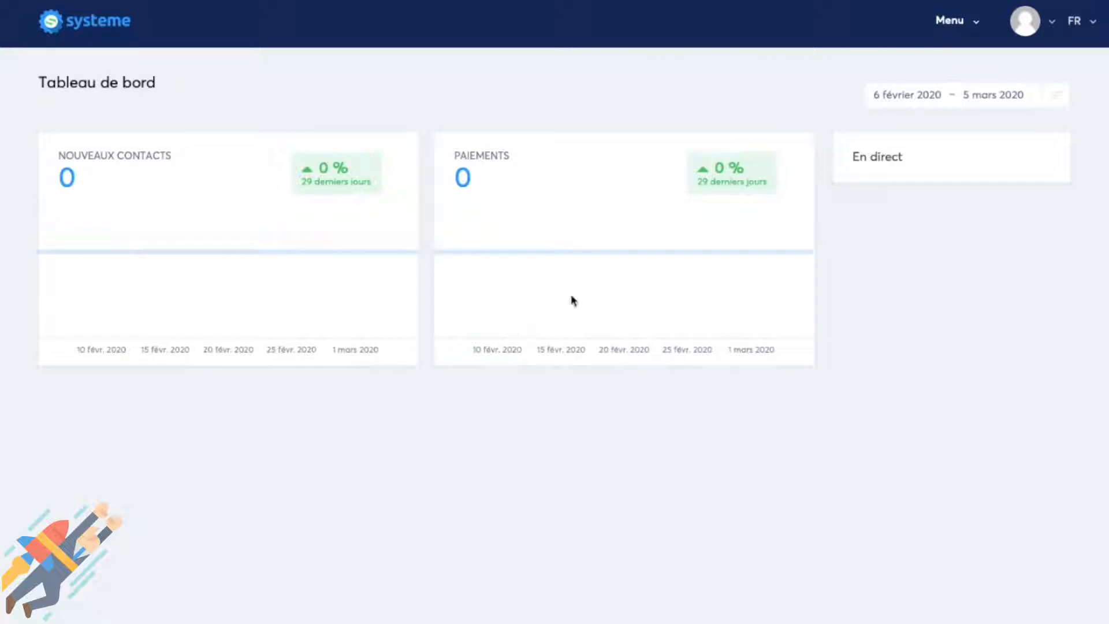
Create a sales funnel named "Mon premier tunnel" of the "Construisez votre audience" type with Euro as its currency.
click(956, 27)
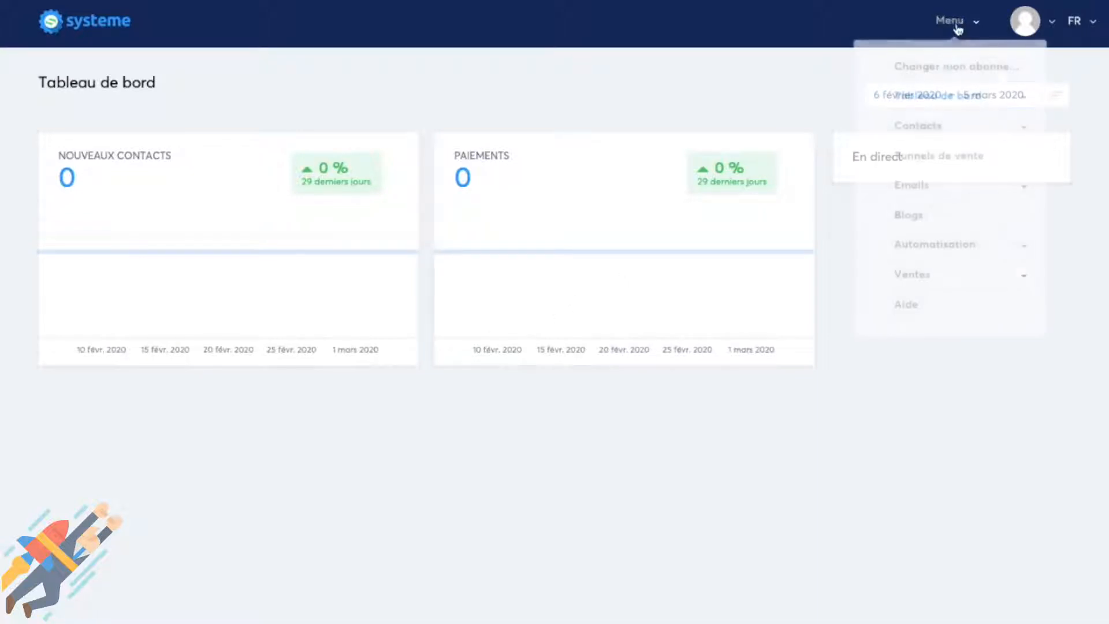
click(930, 156)
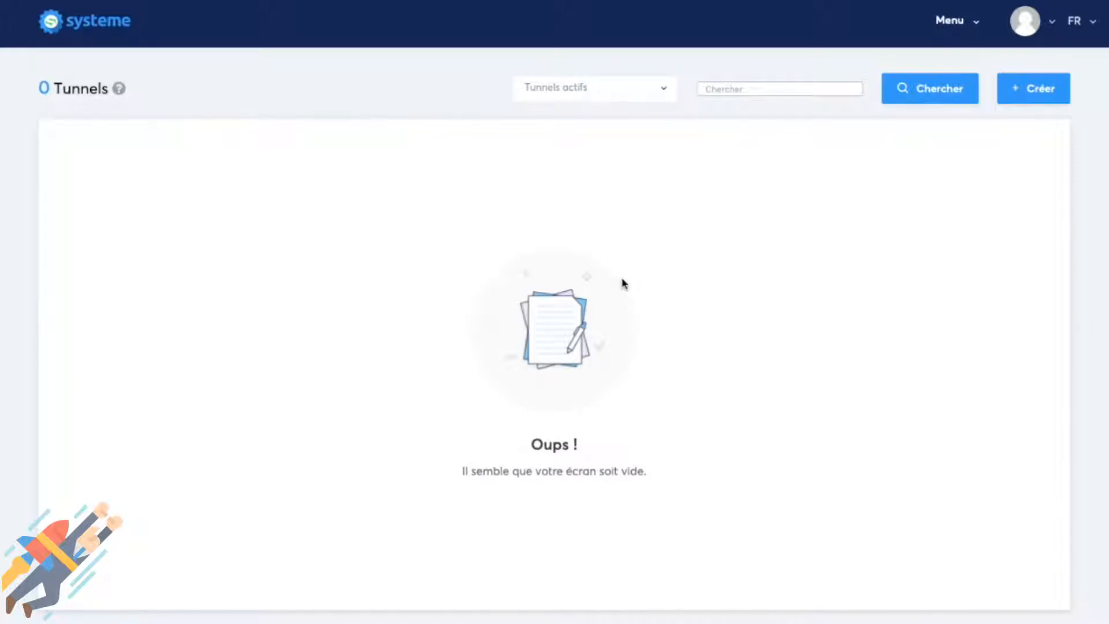
click(1027, 91)
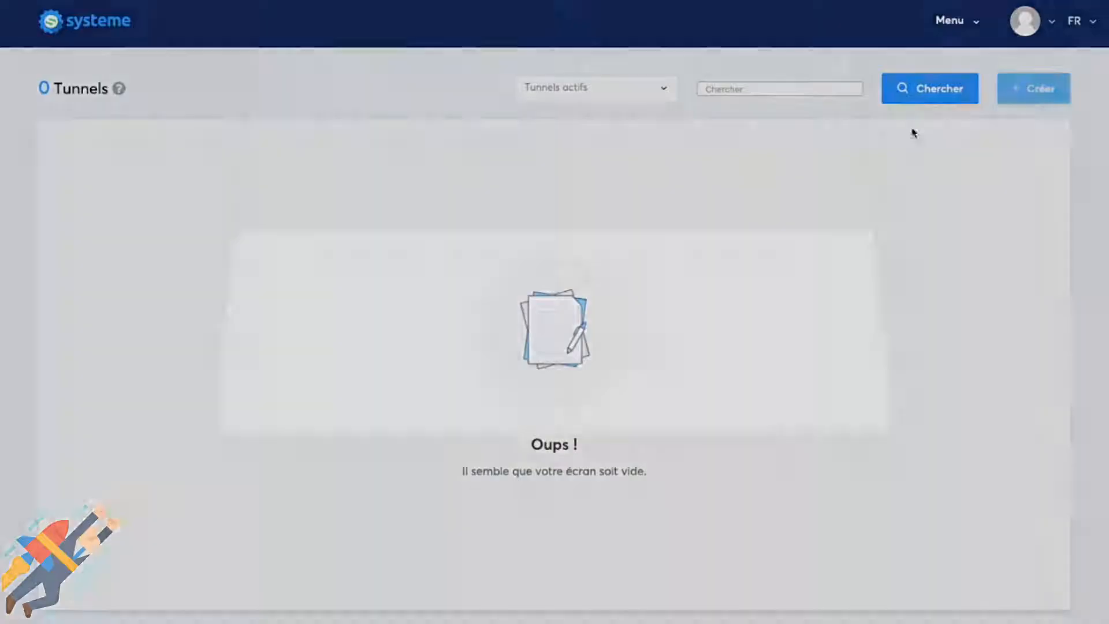
text(Mon premier tunnel)
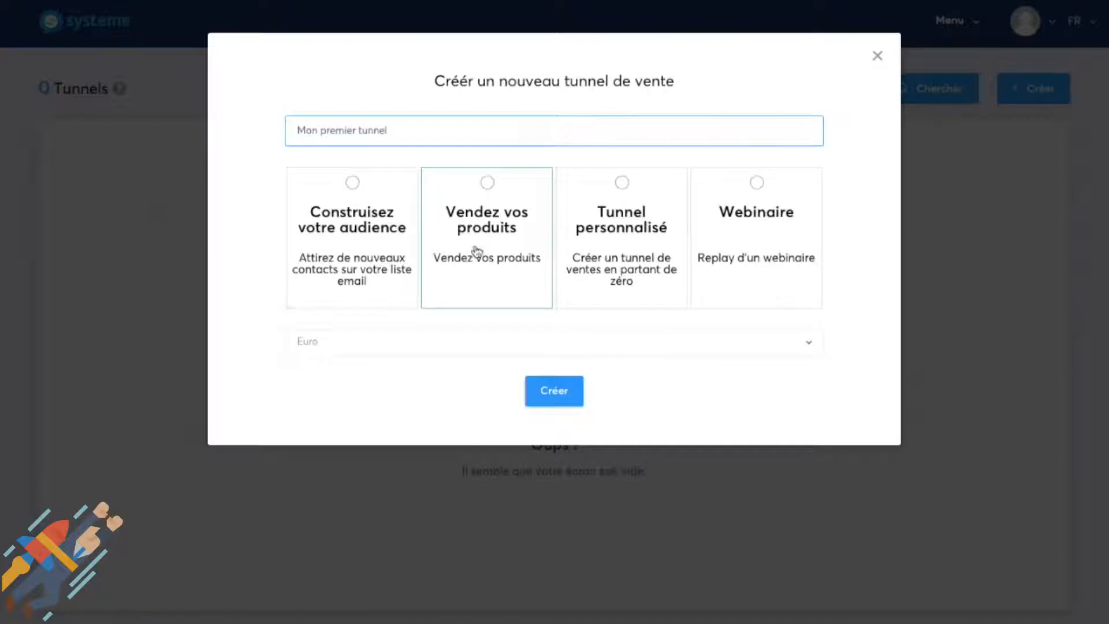
click(368, 253)
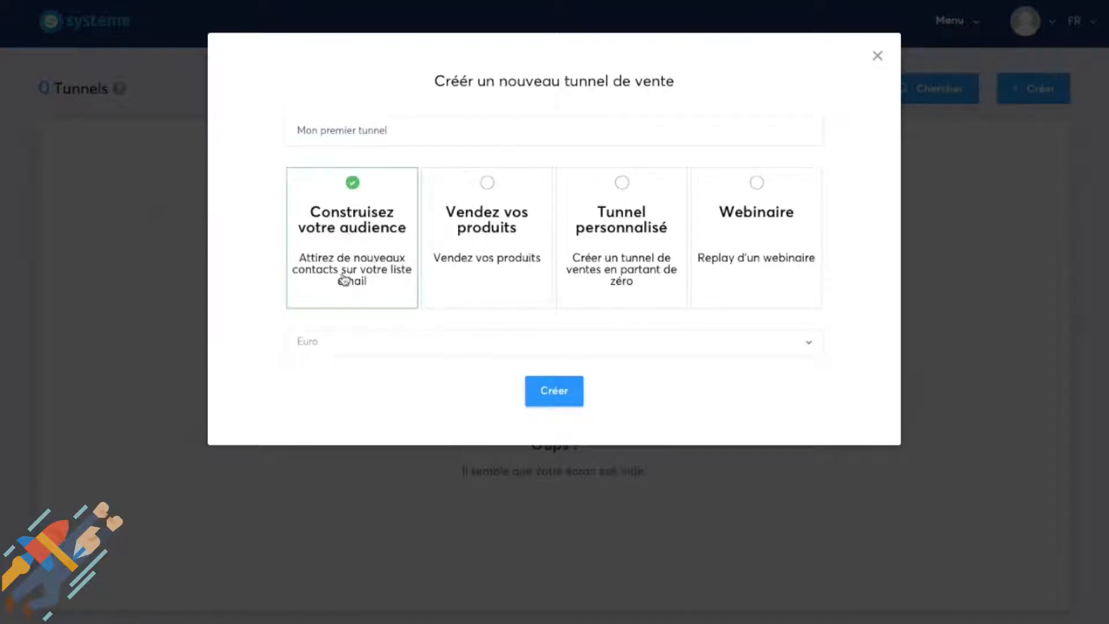
click(441, 345)
click(441, 346)
click(556, 393)
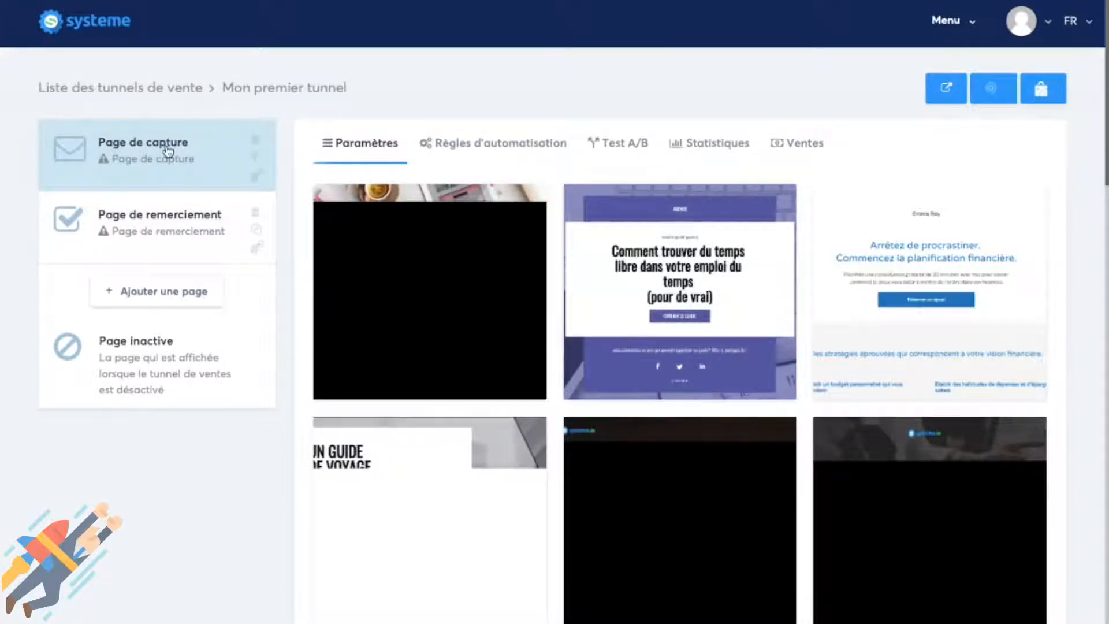
Look over the templates offered for the thank-you page and for the capture page of the funnel.
click(131, 230)
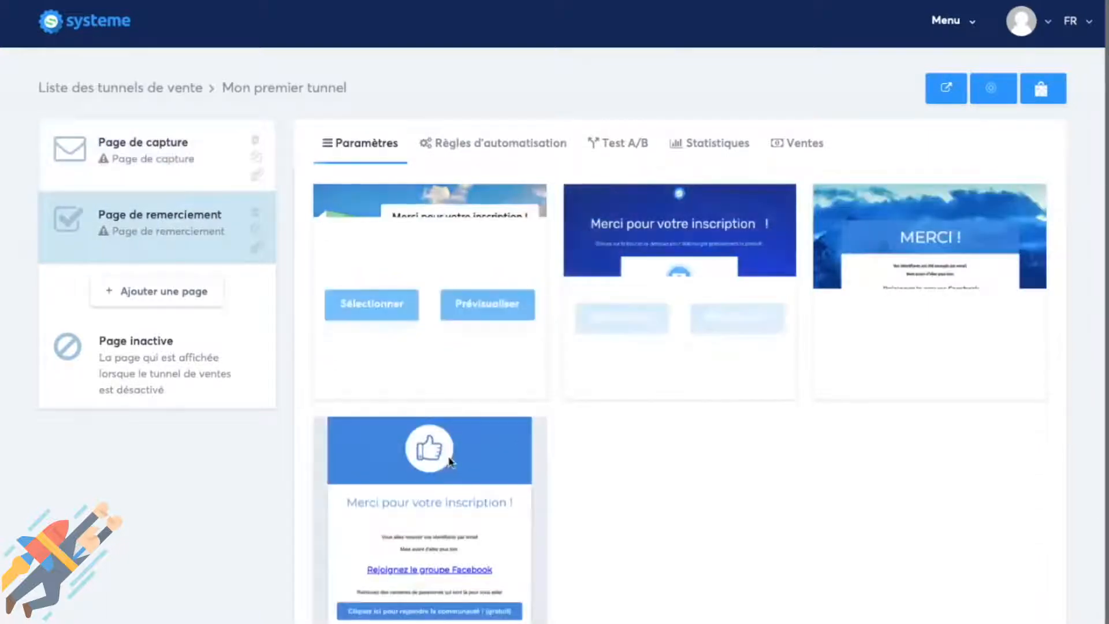
click(191, 158)
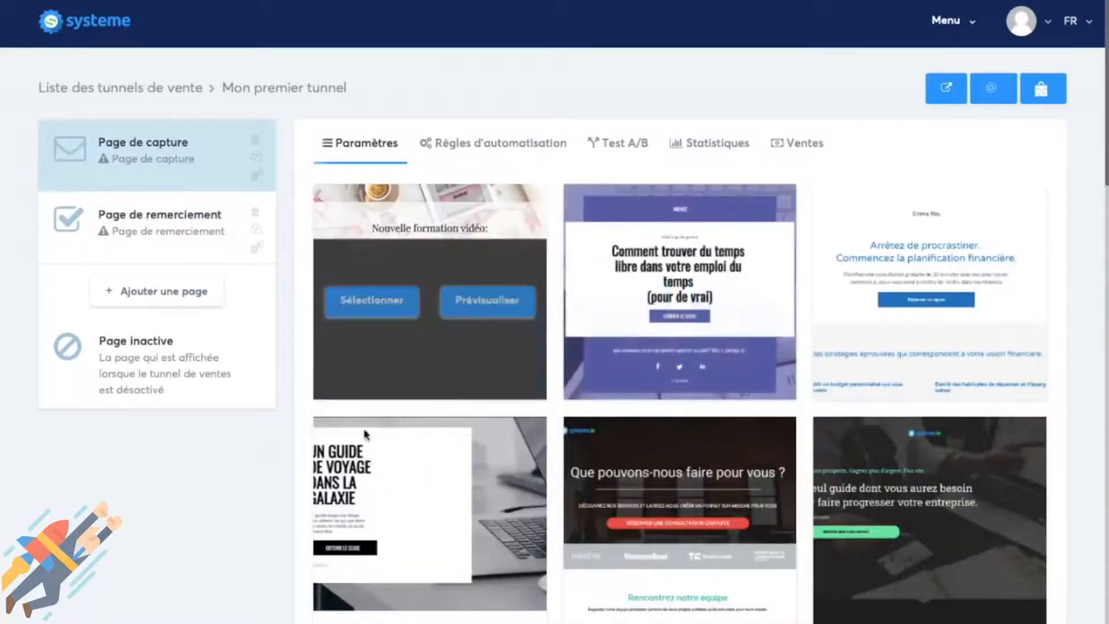
scroll(286, 500, down, 5)
scroll(271, 500, down, 17)
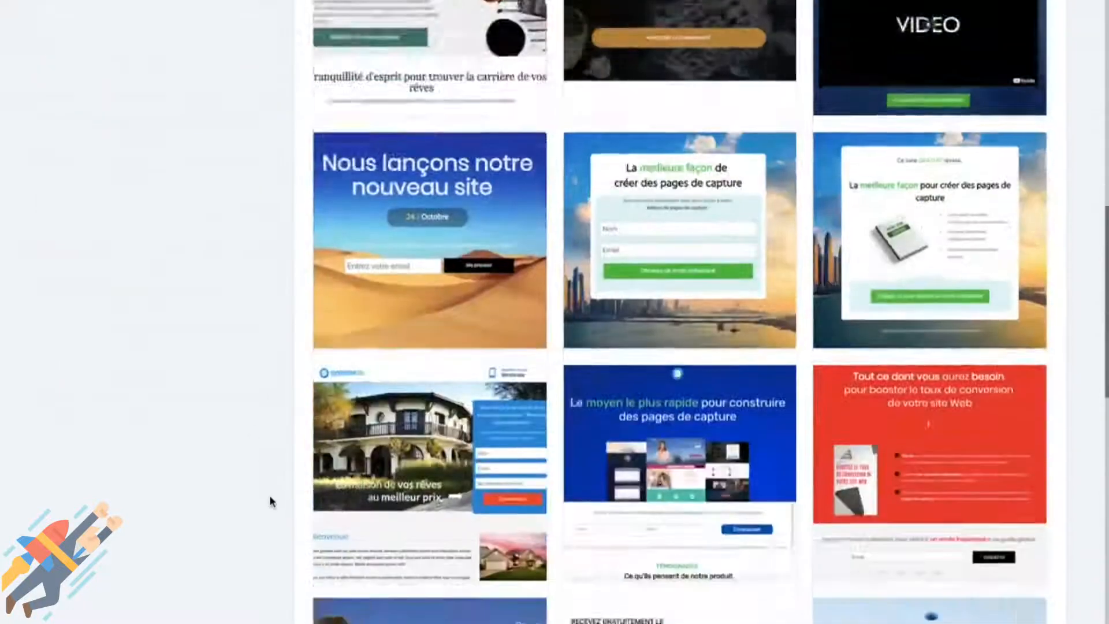
scroll(270, 501, down, 4)
scroll(270, 501, up, 20)
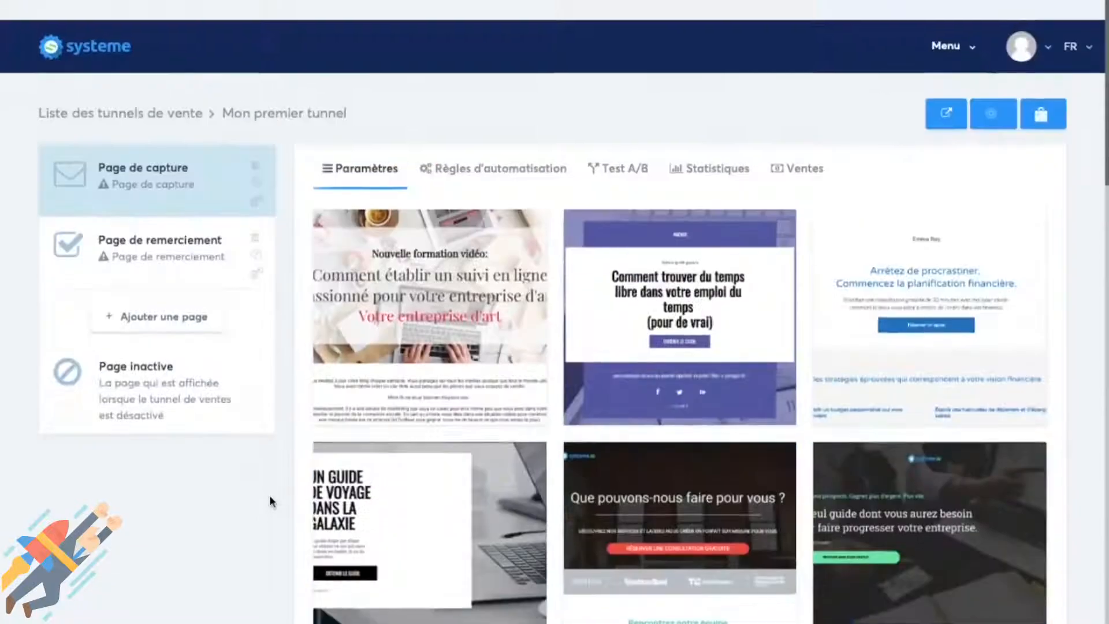
mouse_move(440, 300)
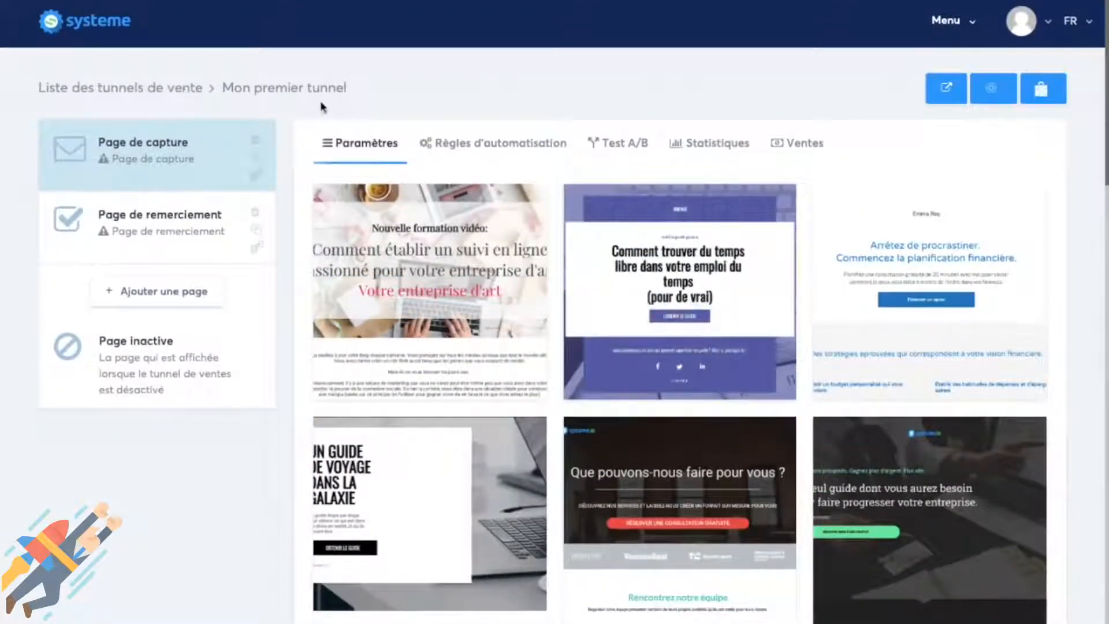
Check the funnel's name and domain settings, leaving them without saving.
click(992, 89)
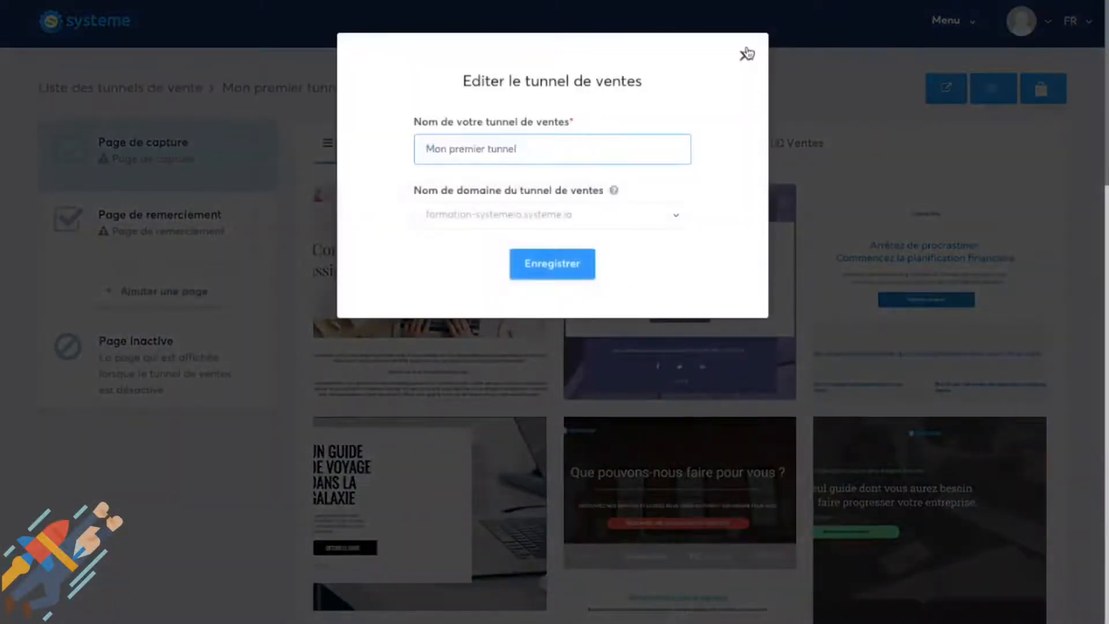
click(745, 54)
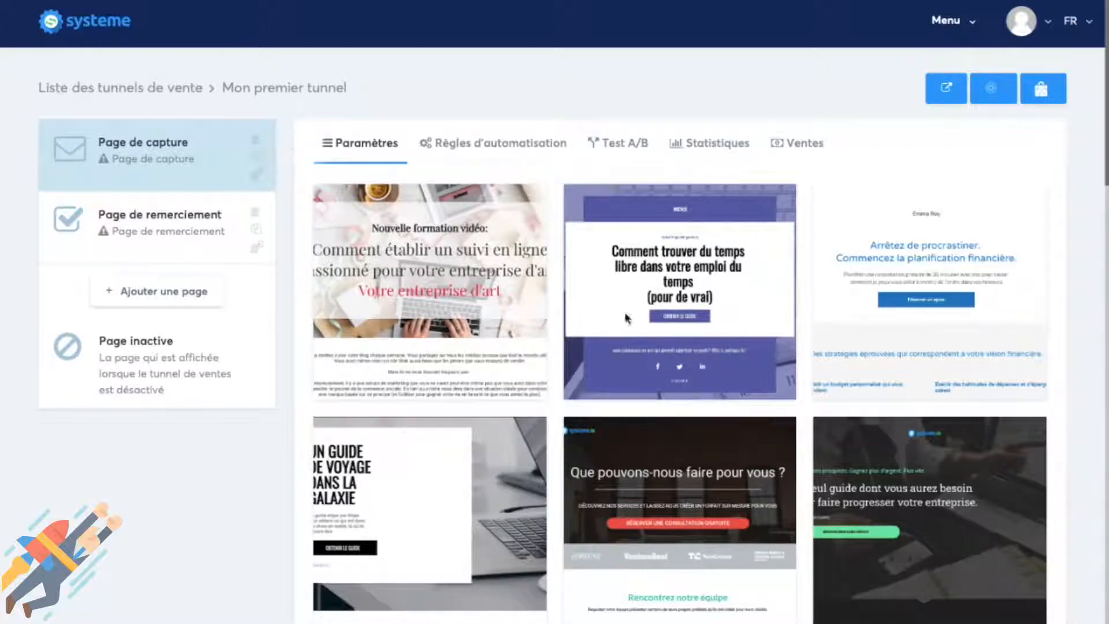
Browse the capture page templates and open a preview of "Que pouvons-nous faire pour vous ?".
scroll(820, 457, down, 8)
scroll(820, 457, down, 4)
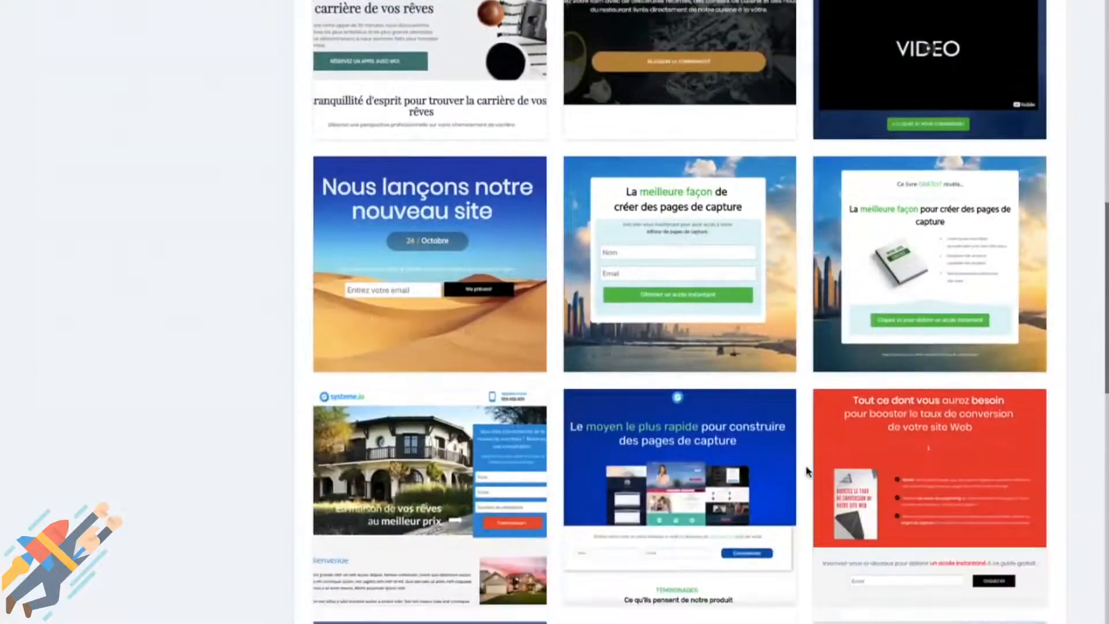
scroll(640, 340, down, 6)
scroll(640, 339, down, 7)
scroll(543, 466, up, 10)
scroll(543, 466, up, 15)
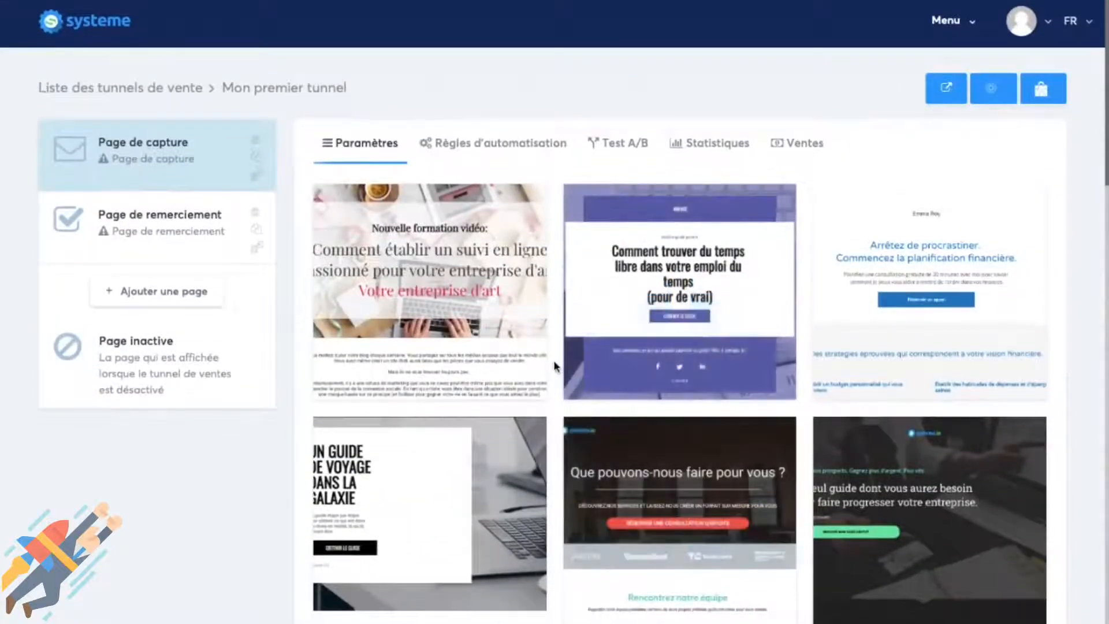
scroll(558, 372, down, 3)
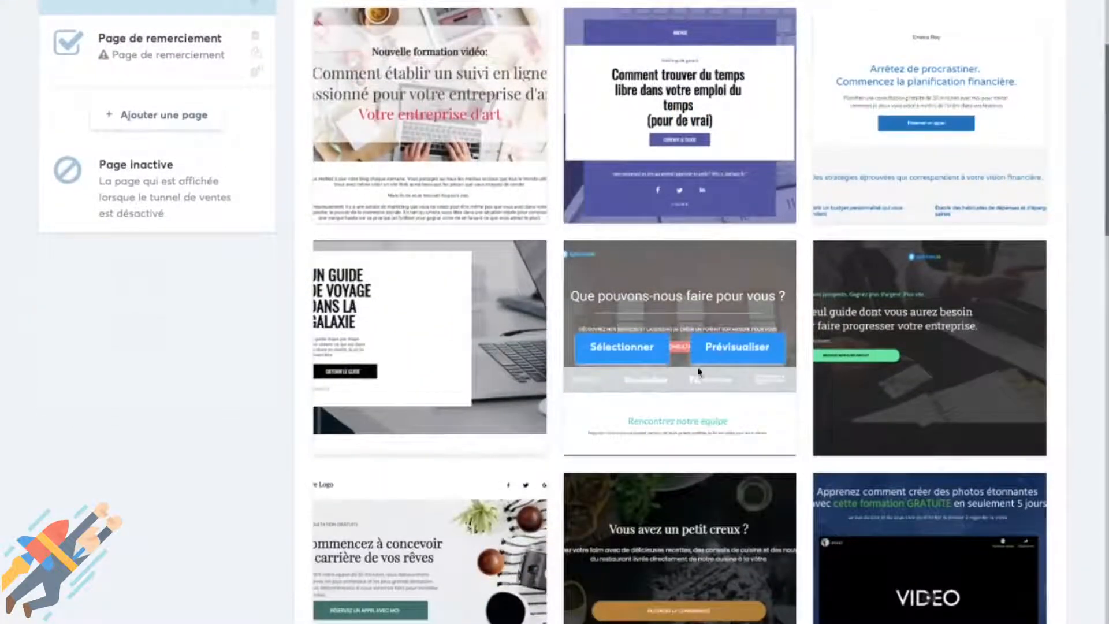
click(741, 351)
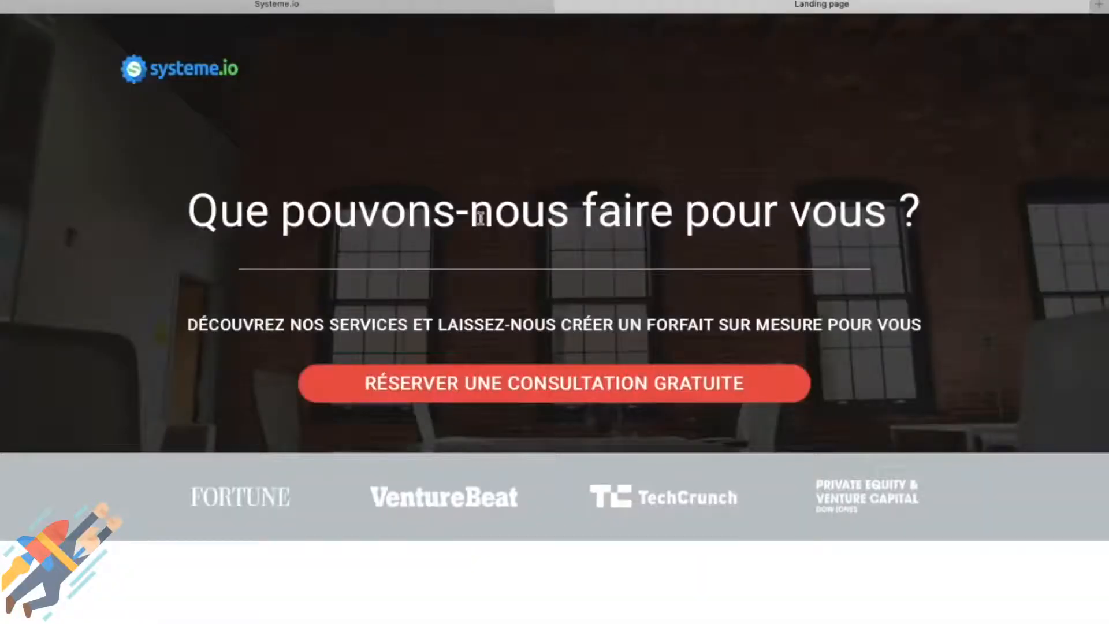
Examine the consultation landing page preview from its header through the services and client testimonials, and return to the template gallery.
scroll(462, 219, down, 15)
scroll(519, 231, down, 10)
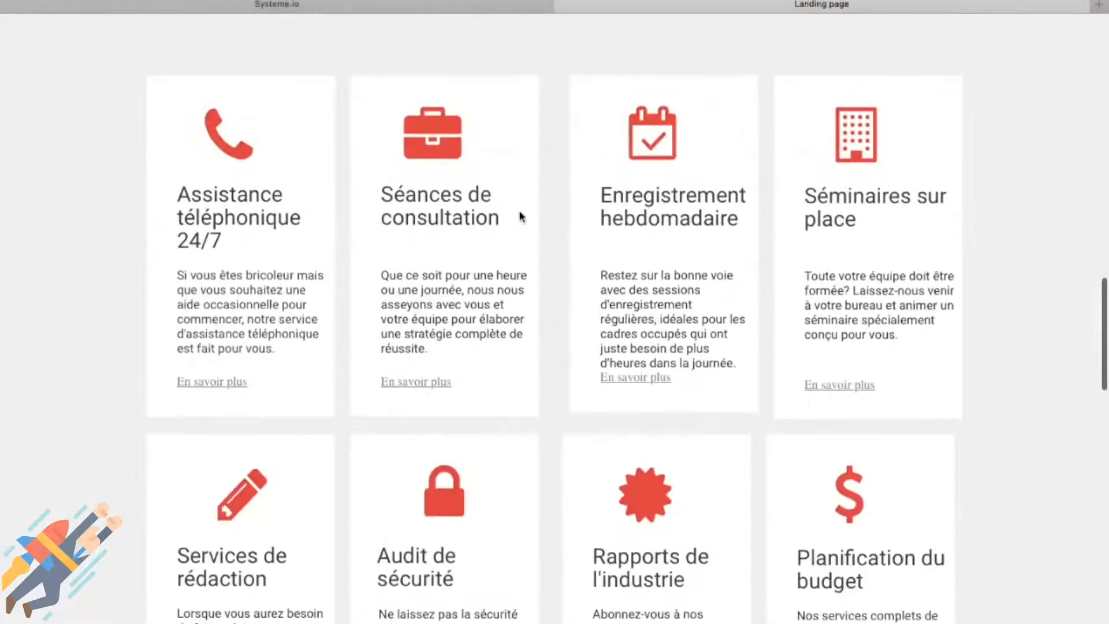
scroll(520, 216, up, 20)
scroll(520, 213, up, 2)
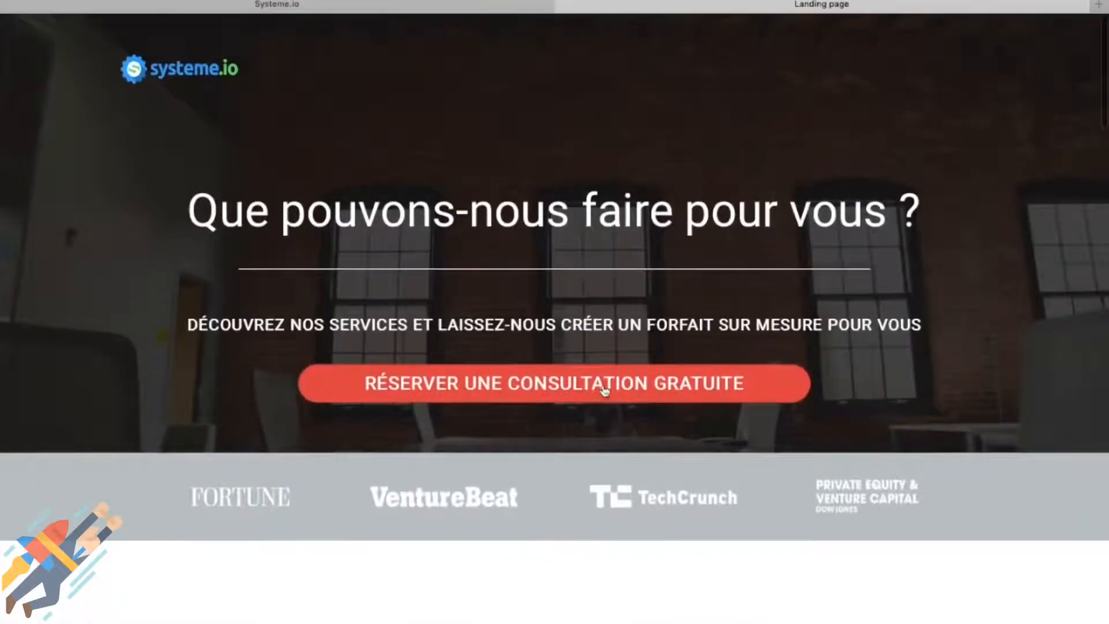
scroll(578, 385, down, 5)
scroll(550, 390, down, 10)
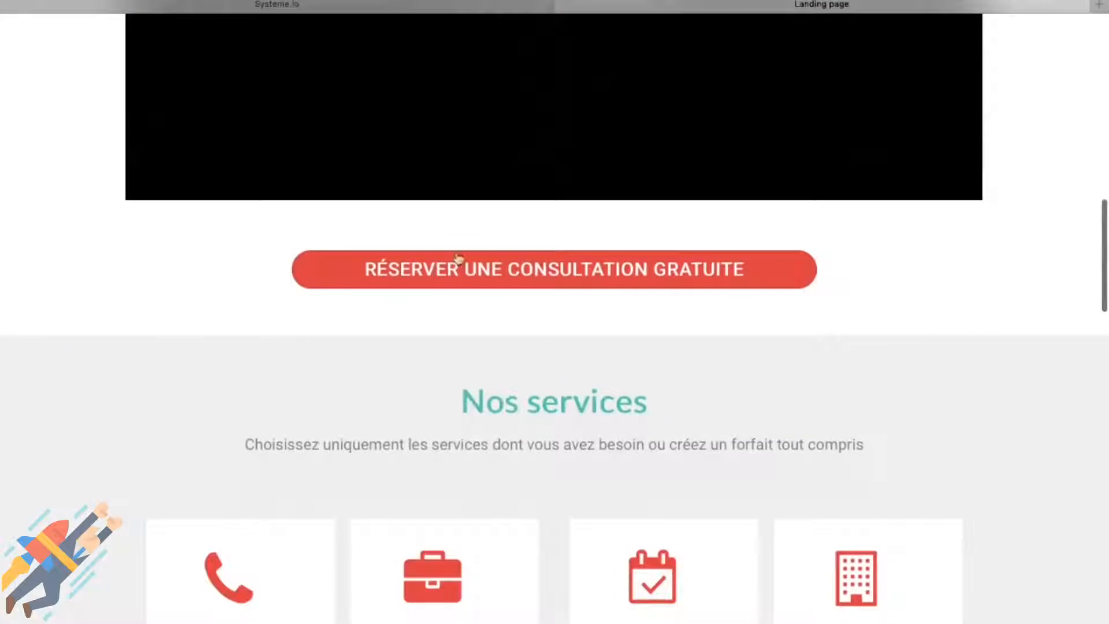
scroll(630, 399, down, 12)
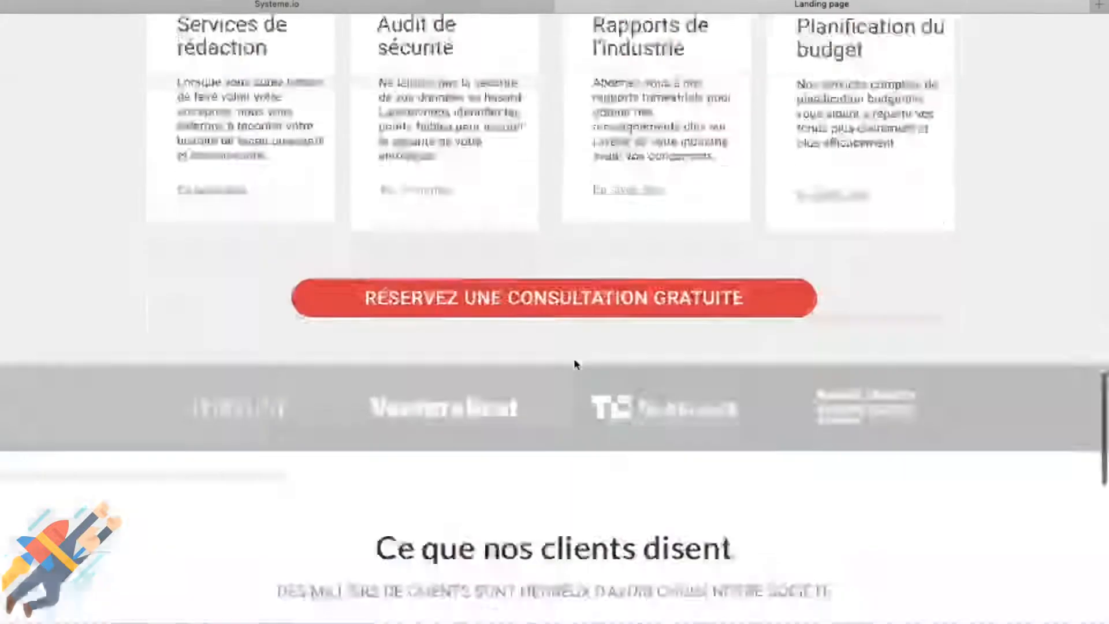
scroll(572, 377, up, 8)
scroll(577, 427, down, 15)
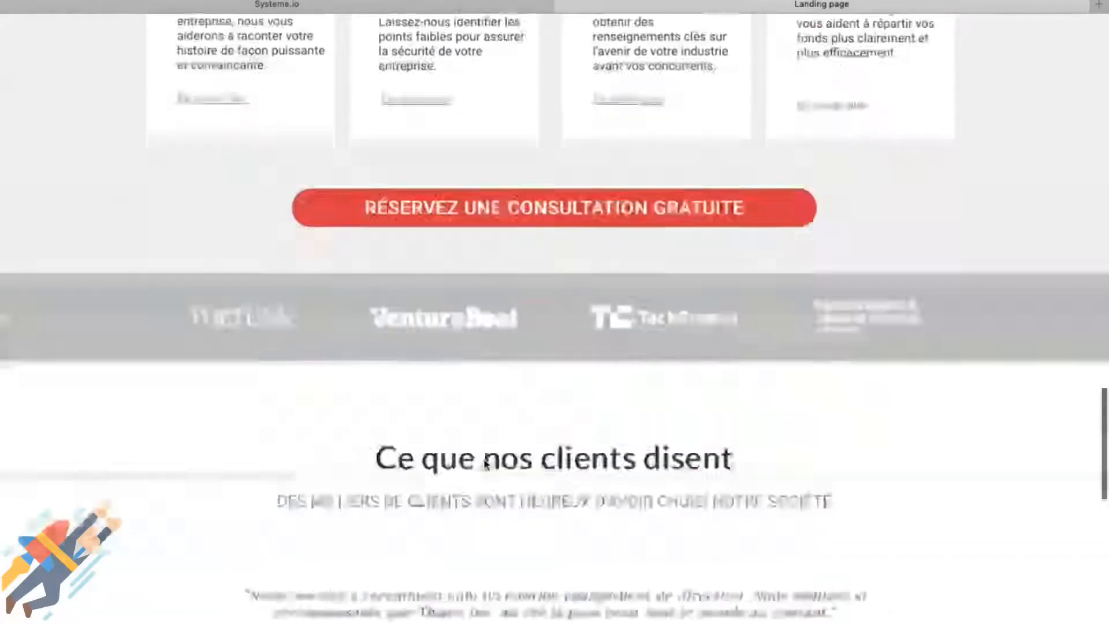
scroll(563, 369, up, 20)
scroll(562, 318, up, 15)
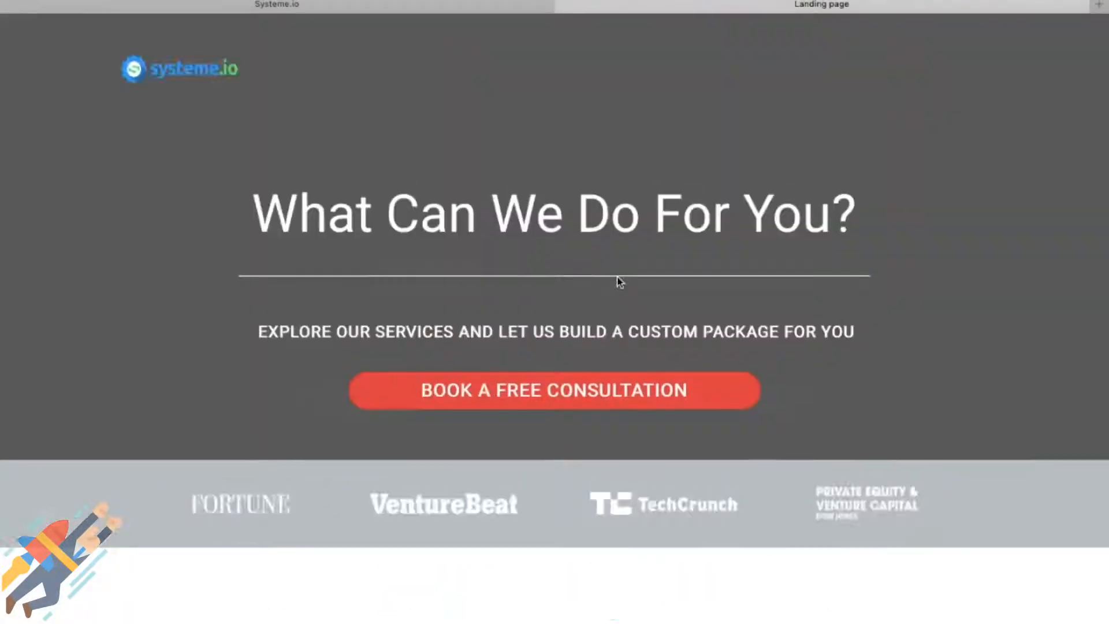
scroll(619, 282, down, 10)
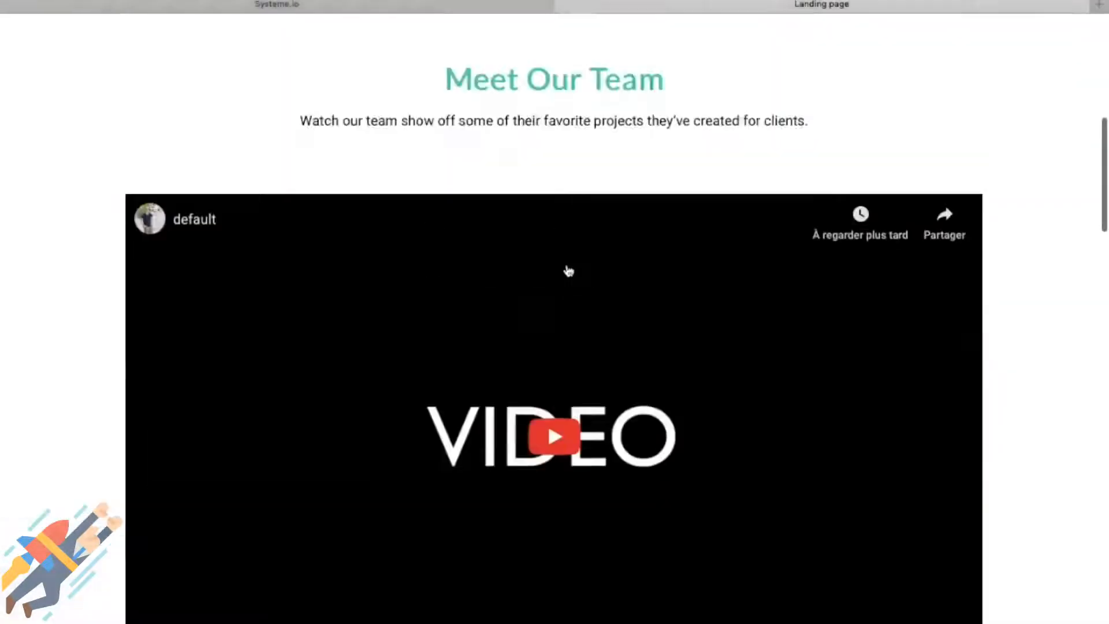
scroll(646, 104, up, 20)
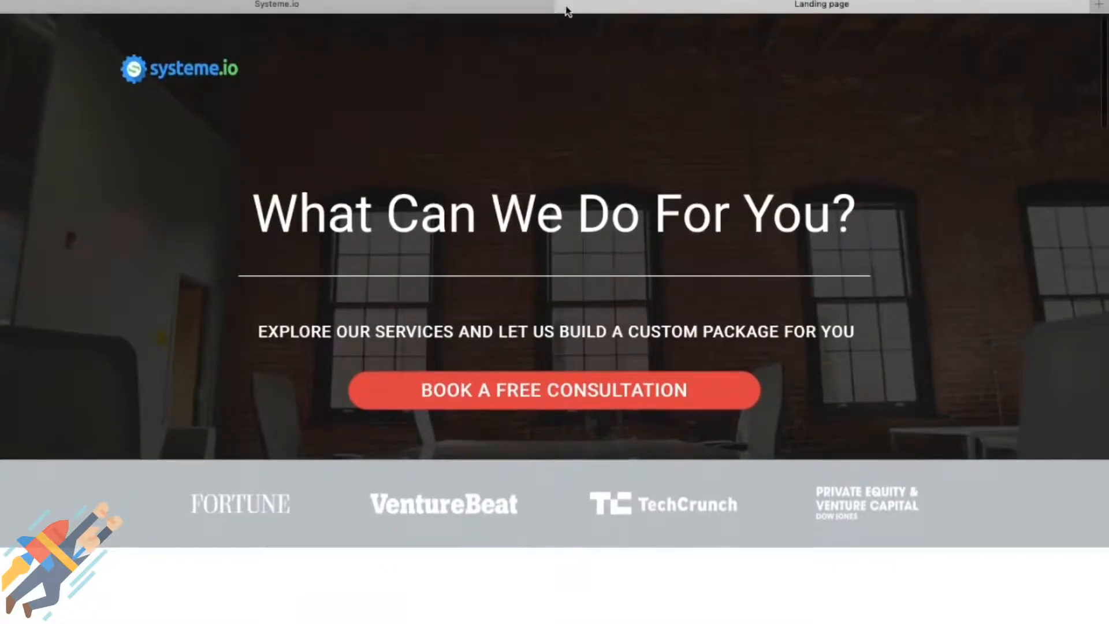
click(564, 5)
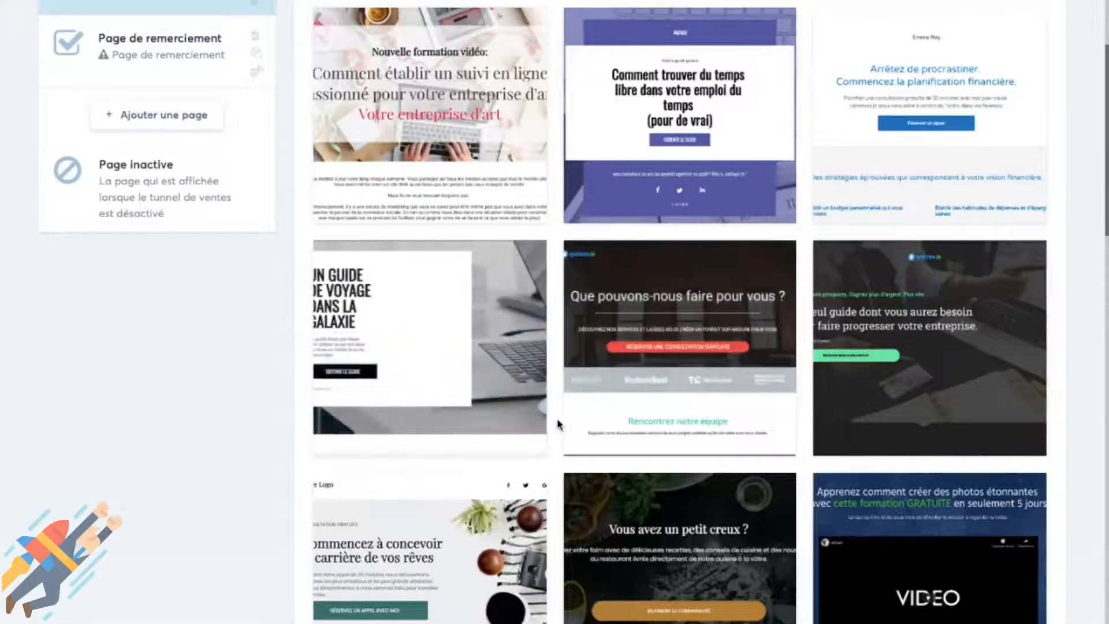
Preview the "Vous avez un petit creux ?" capture page template in full and return to the template gallery.
scroll(556, 421, down, 7)
click(749, 178)
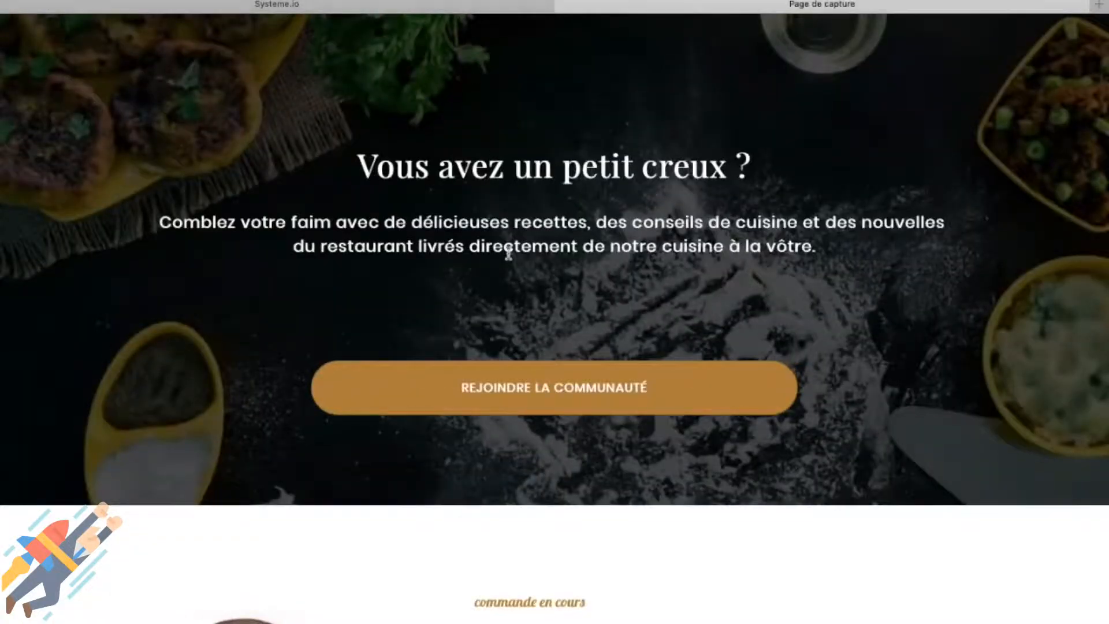
scroll(508, 254, down, 18)
scroll(583, 391, down, 5)
scroll(566, 354, up, 20)
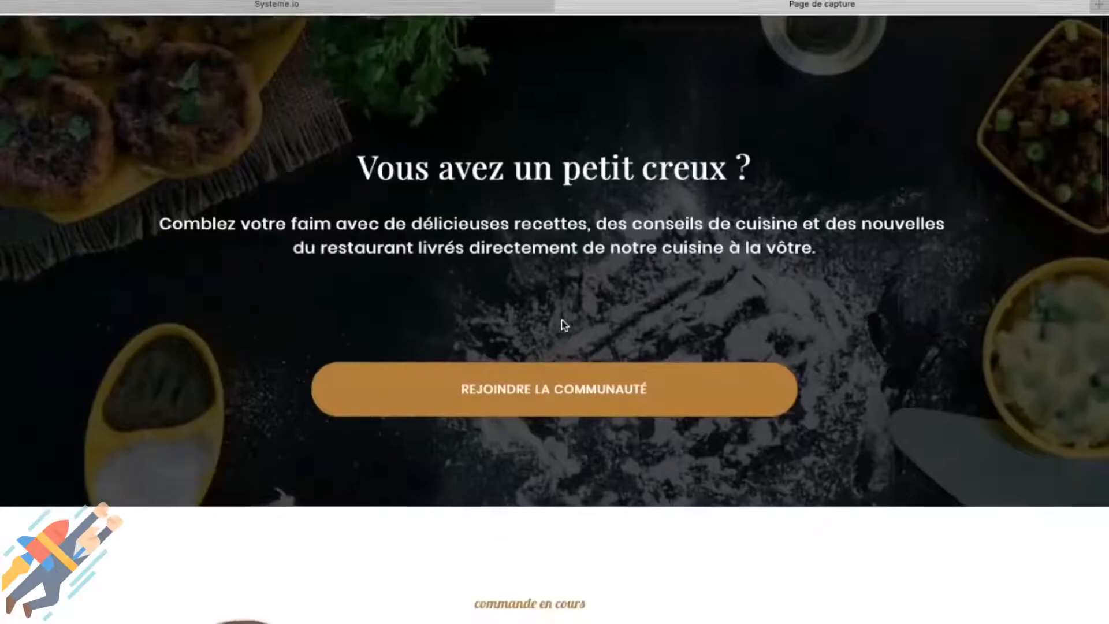
click(551, 6)
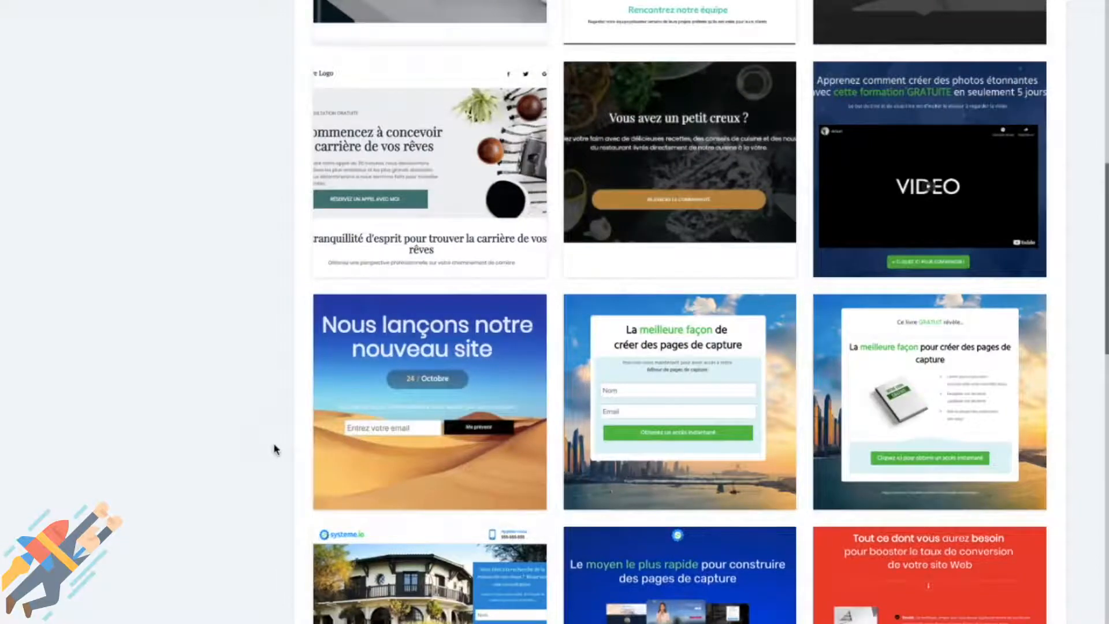
Preview the "La meilleure façon de créer des pages de capture" template with name and email fields, examine its headline and subtext, and close it.
scroll(272, 442, down, 3)
scroll(272, 443, down, 5)
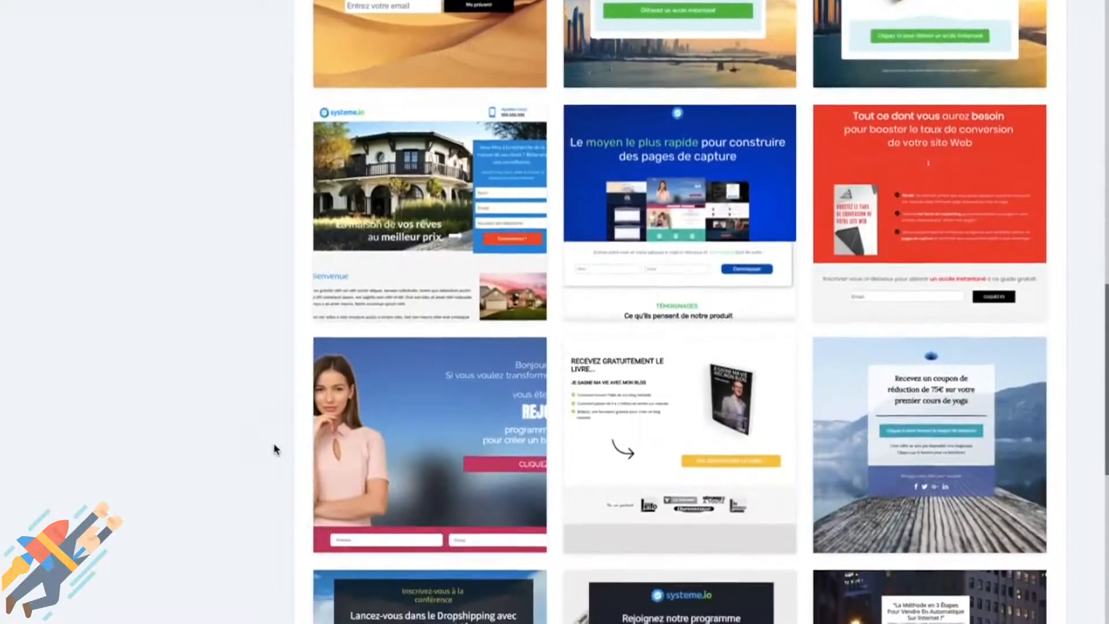
scroll(272, 448, down, 5)
scroll(302, 364, up, 10)
mouse_move(687, 219)
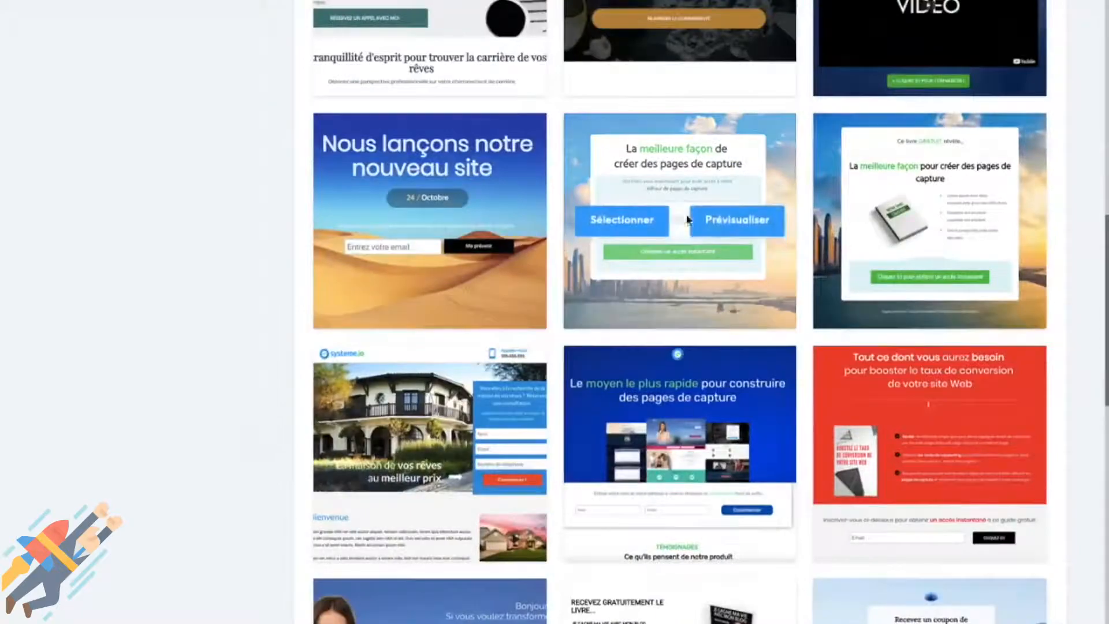
click(725, 221)
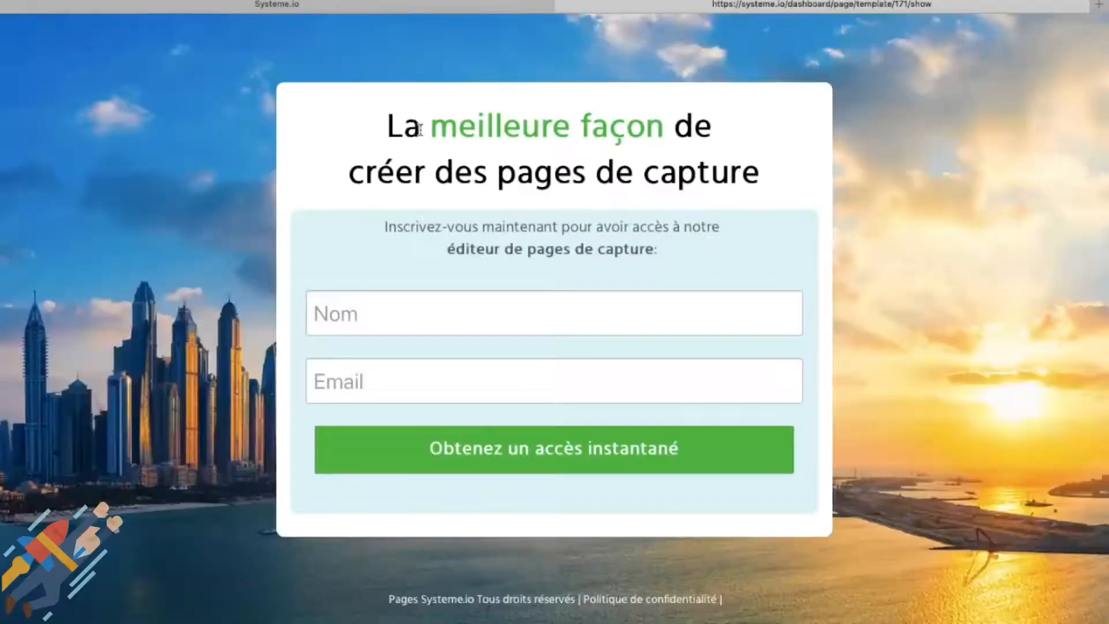
drag(420, 128, 595, 182)
click(668, 186)
drag(421, 230, 582, 254)
click(555, 197)
click(564, 6)
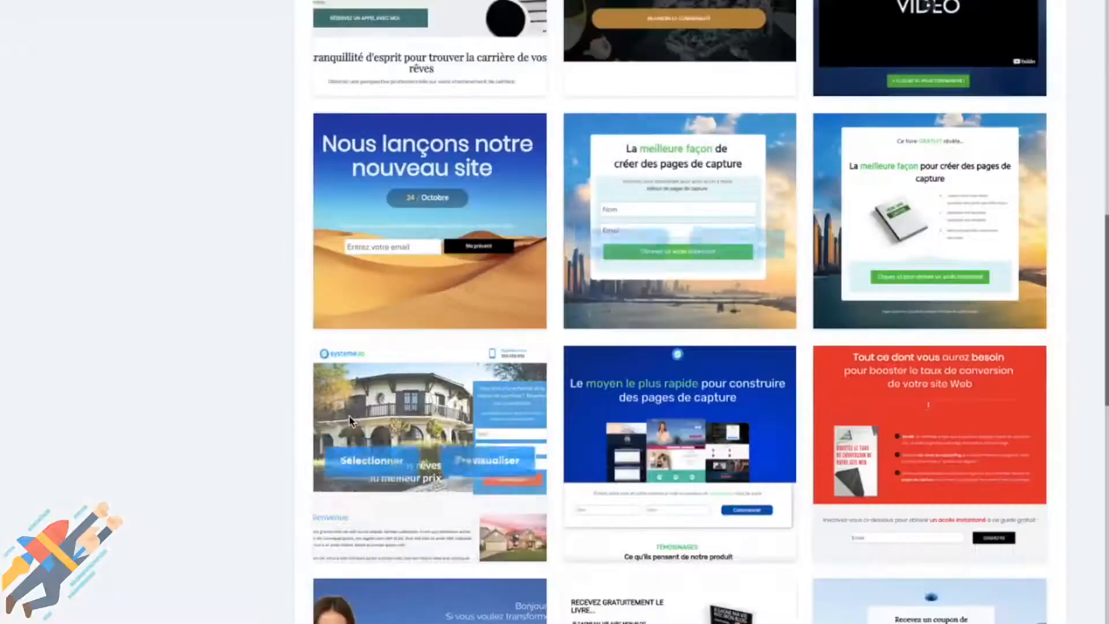
Preview the "Regardez gratuitement le début de la formation" pool template, open its email popup, and return to the template gallery.
scroll(245, 505, down, 5)
scroll(245, 505, down, 1)
scroll(346, 358, up, 1)
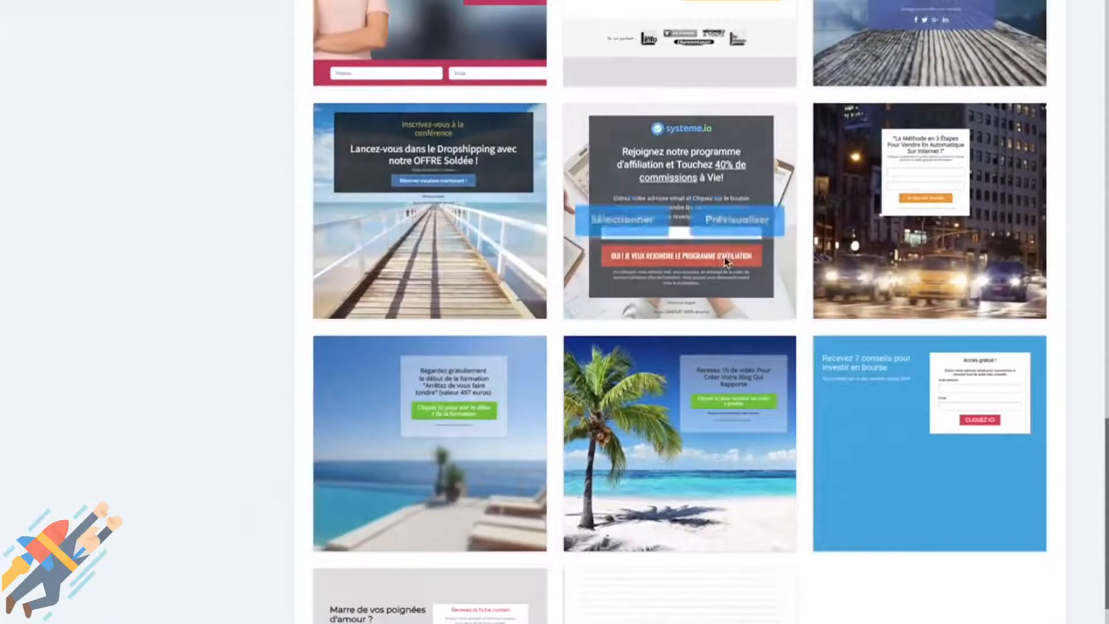
mouse_move(429, 220)
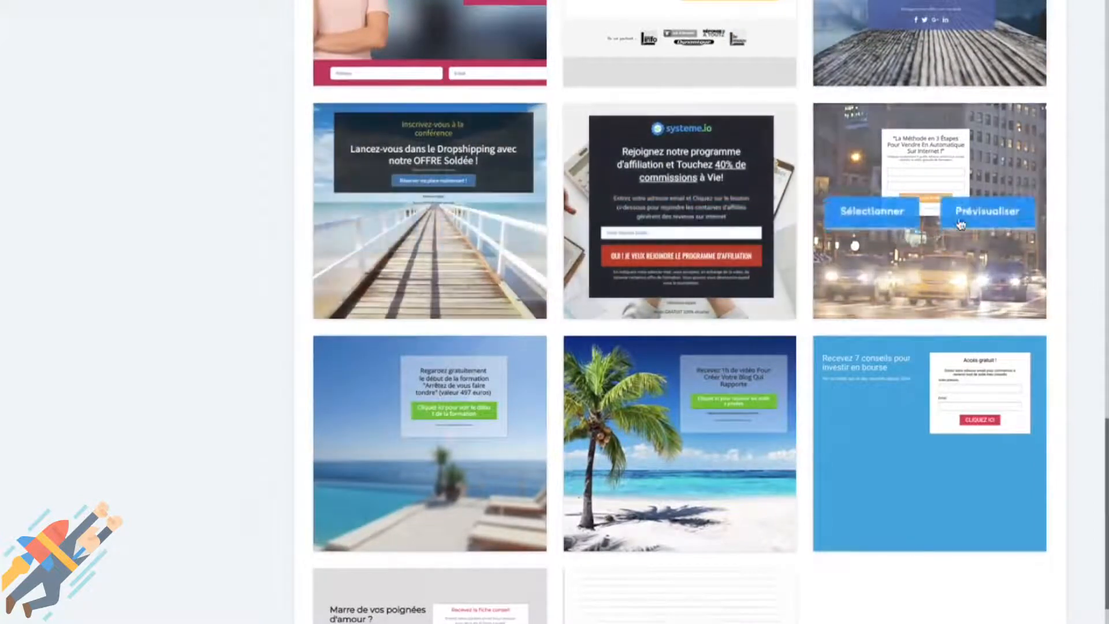
mouse_move(398, 481)
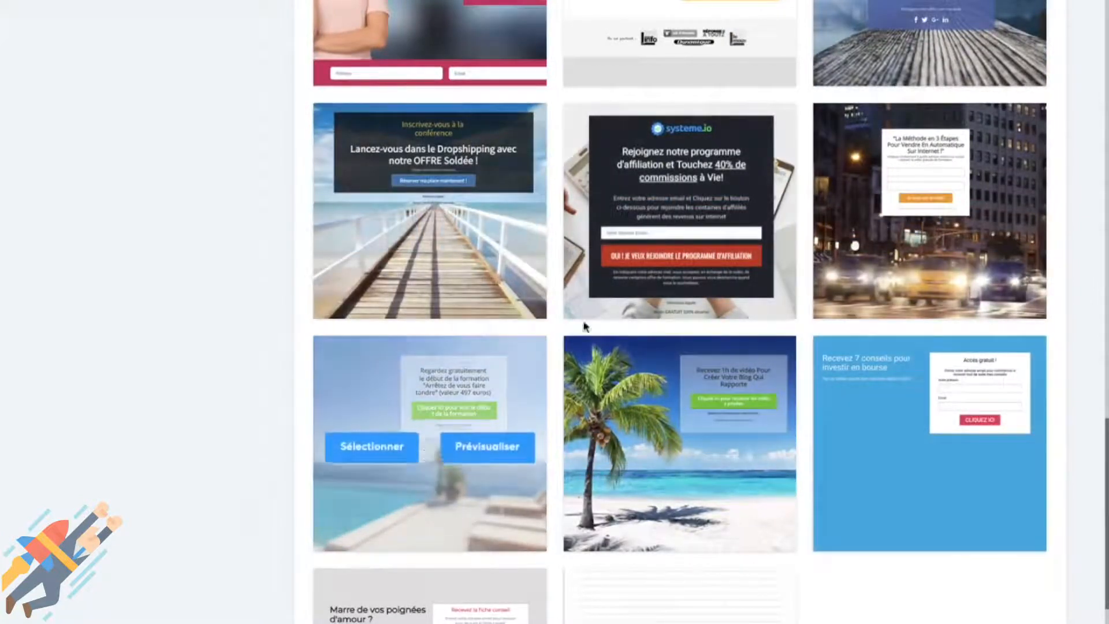
click(472, 444)
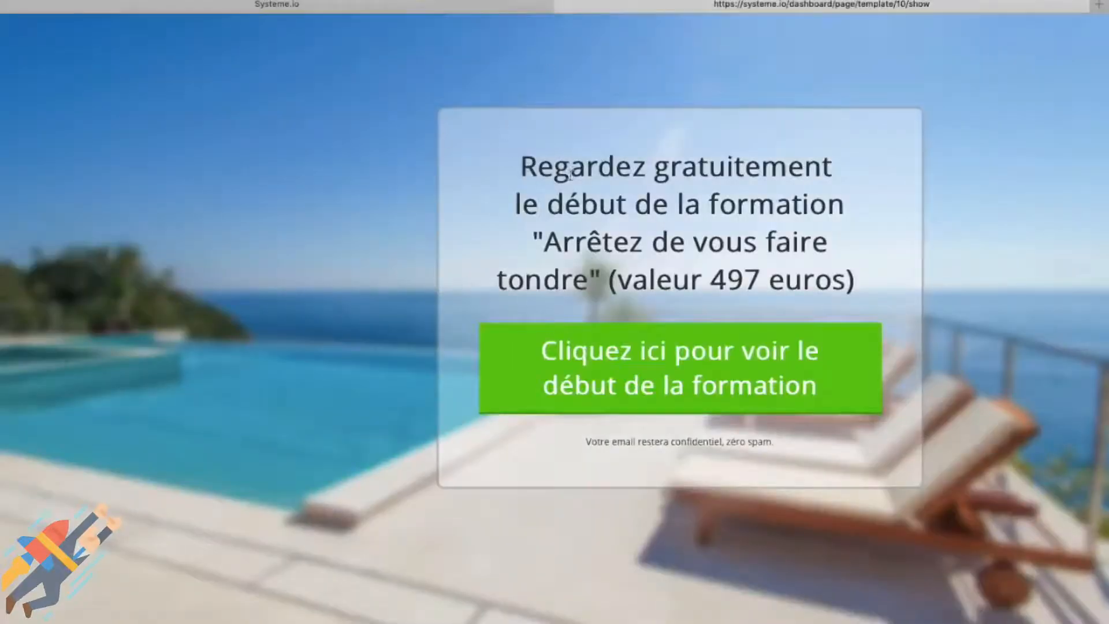
click(651, 397)
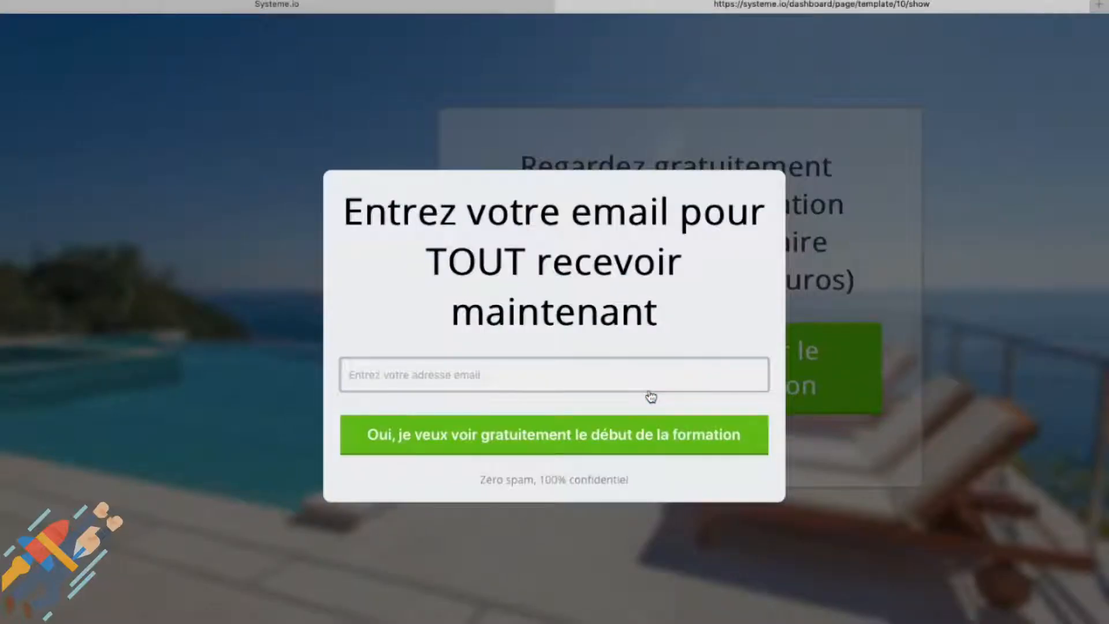
click(564, 5)
Select the "Regardez gratuitement le début de la formation" template for the capture page and open the page in the editor.
mouse_move(478, 485)
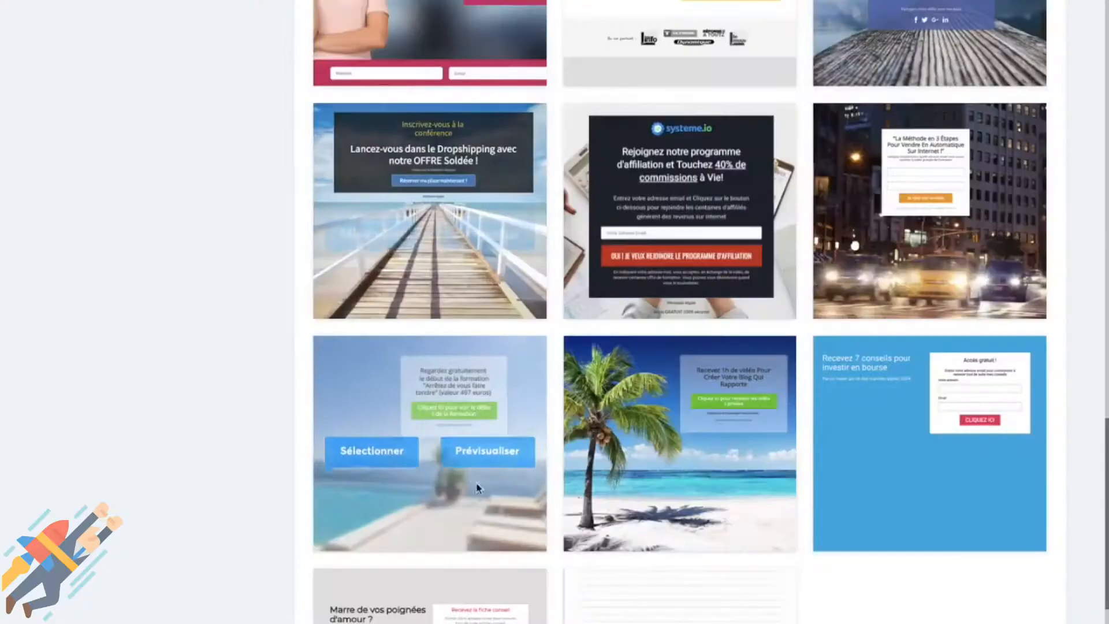
click(383, 452)
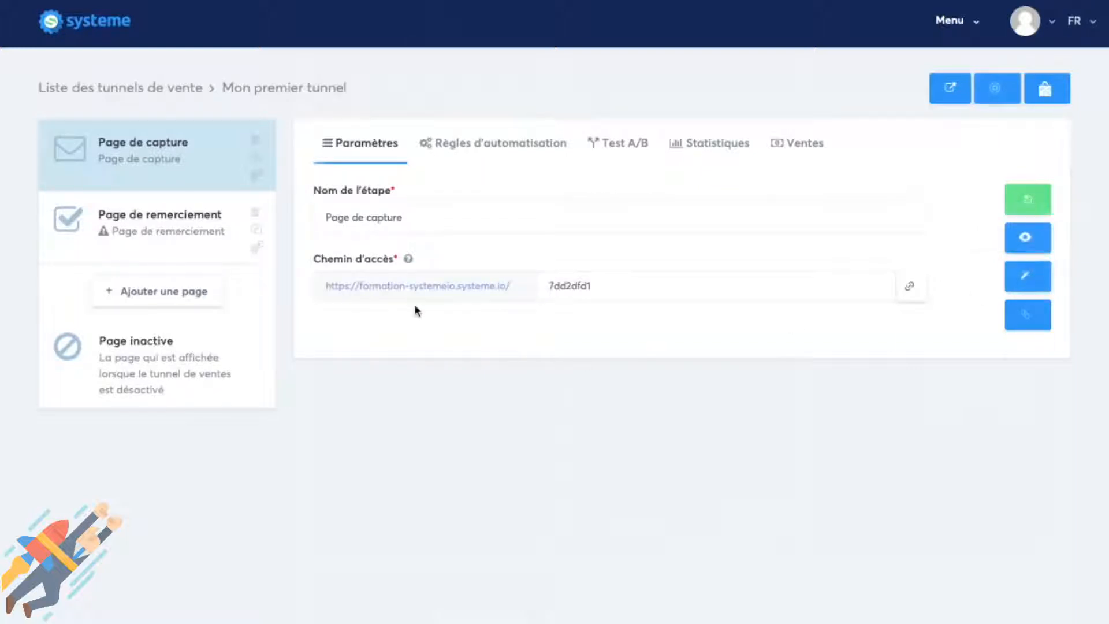
click(1025, 282)
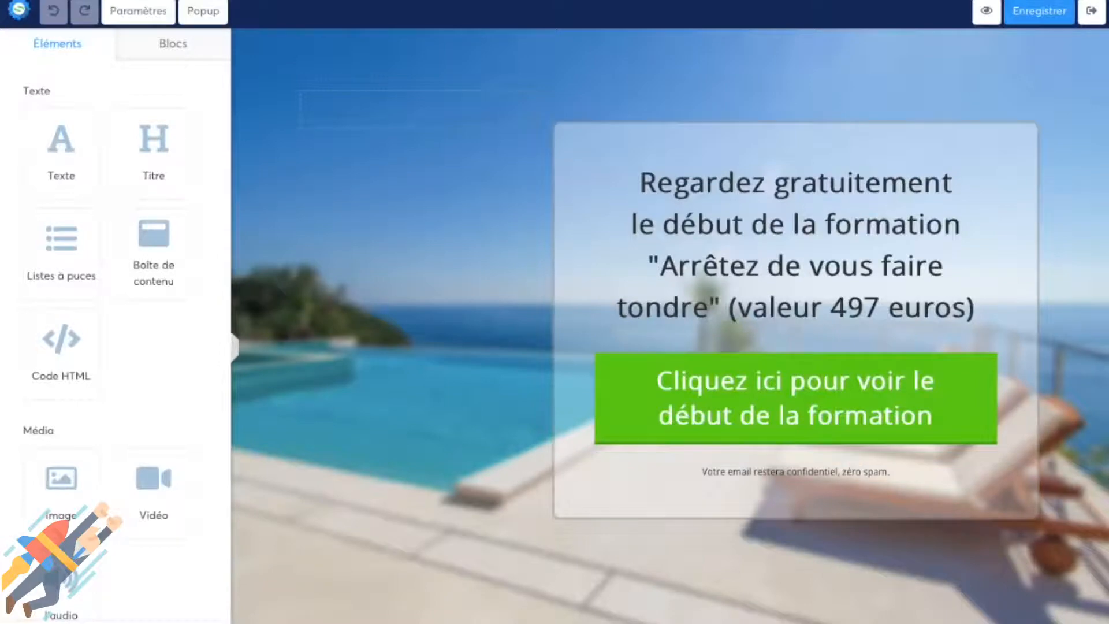
Disable the affiliate badge in the page settings and return to the list of page elements.
click(132, 21)
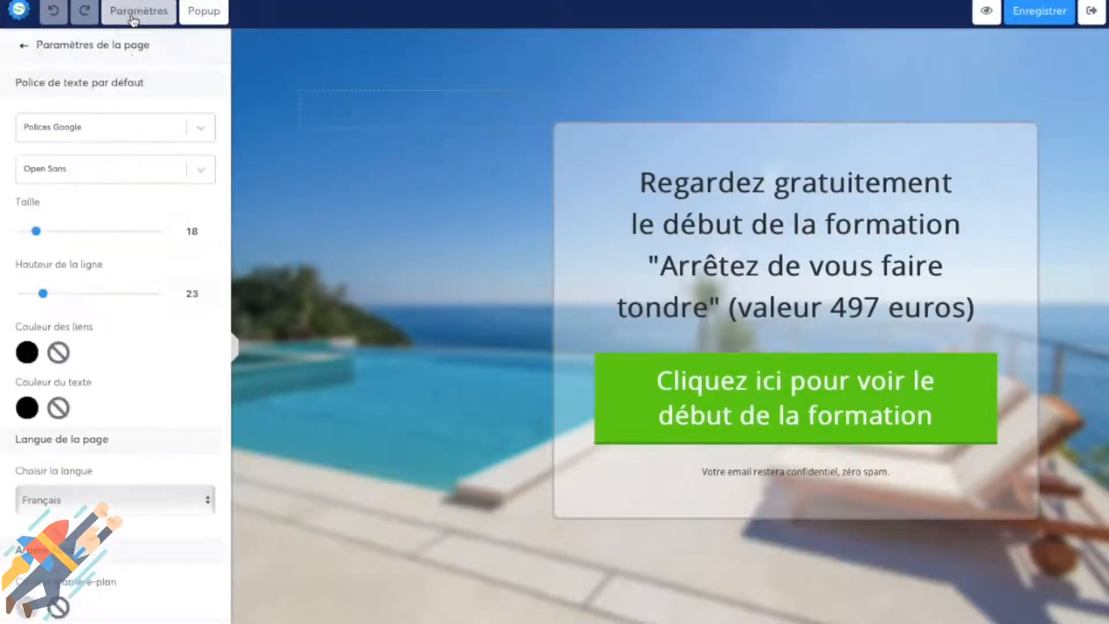
scroll(158, 354, down, 10)
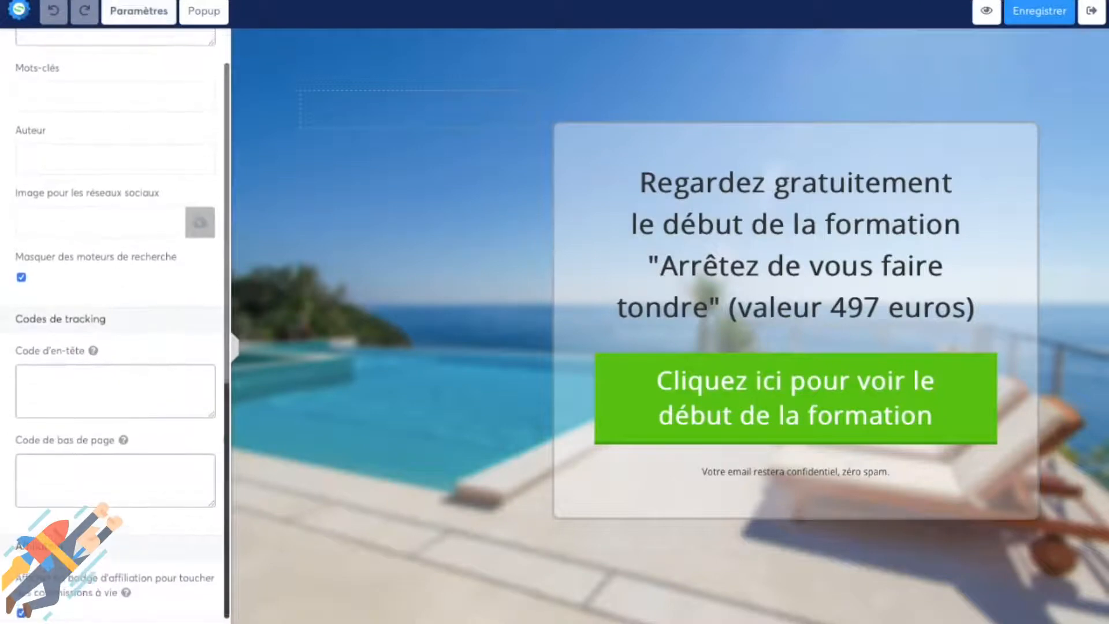
scroll(133, 47, down, 10)
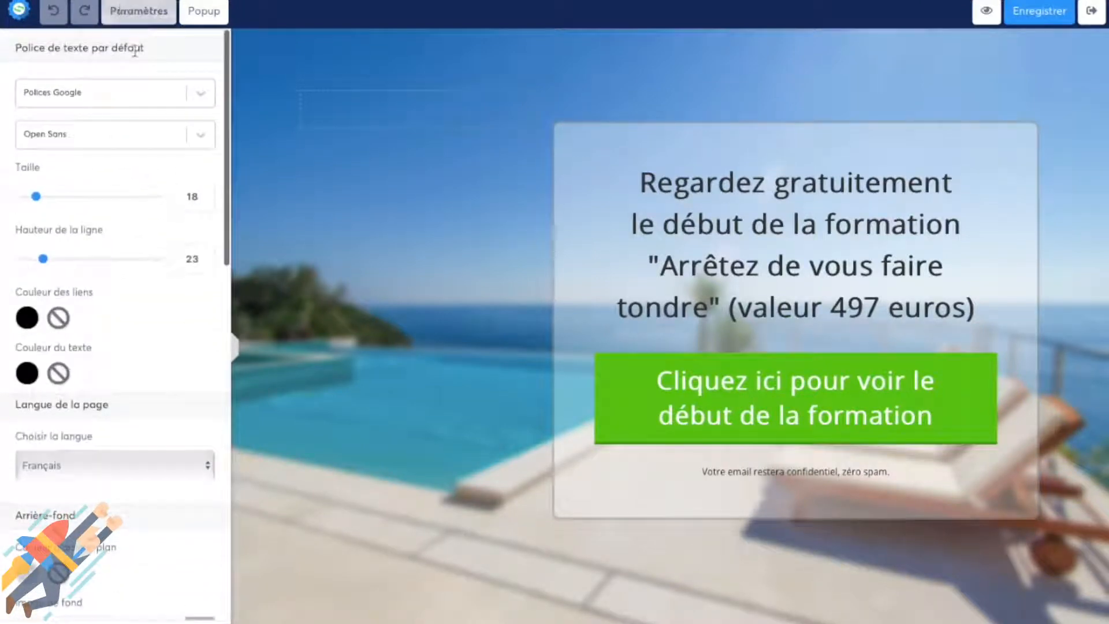
scroll(136, 198, down, 10)
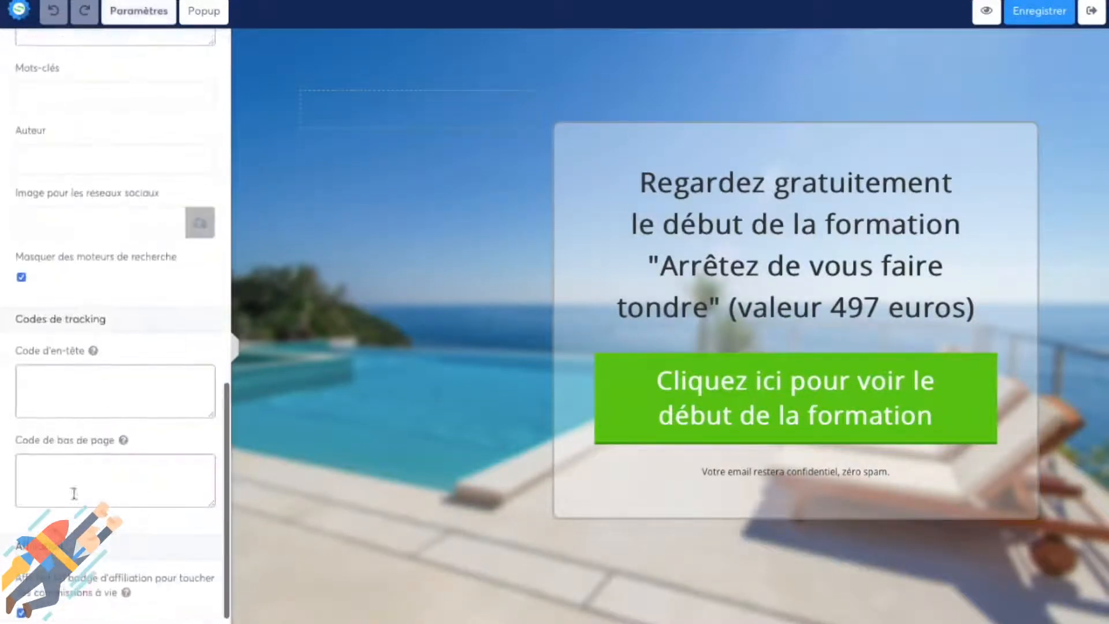
click(21, 611)
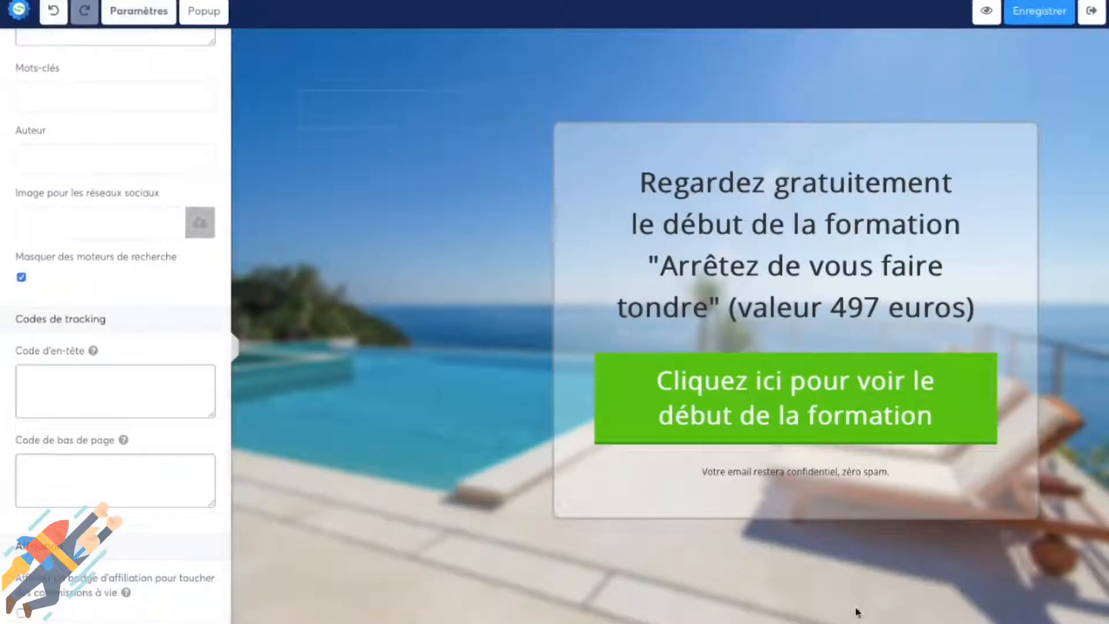
click(553, 402)
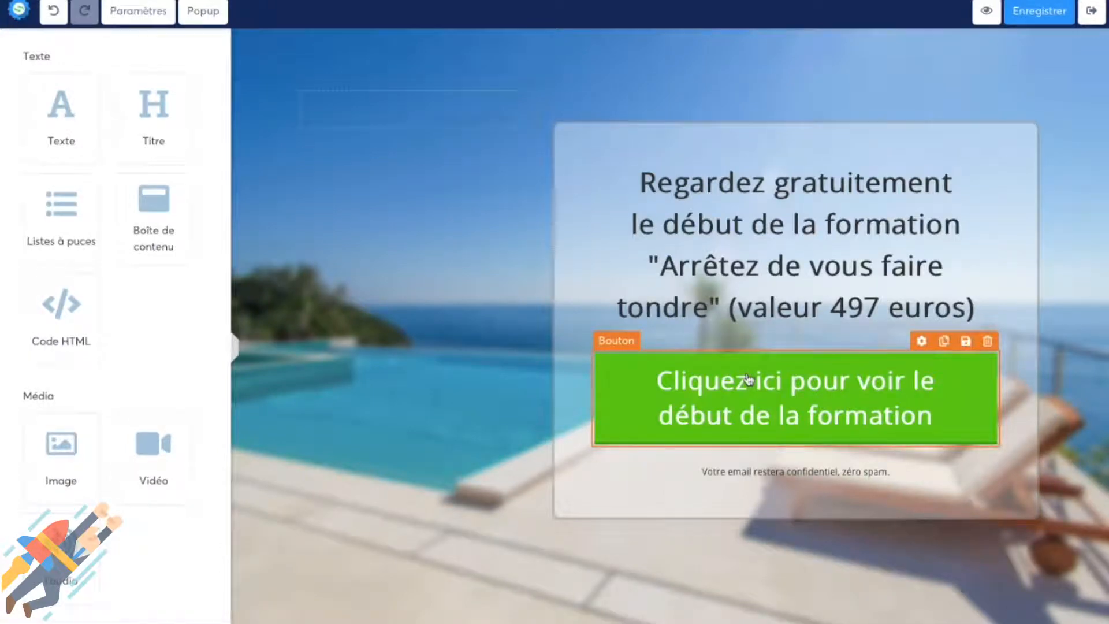
Replace the headline text with "Recevez Gratuitement votre exemplaire de notre livre "Une productivité en OR en 3 étapes"".
double_click(735, 276)
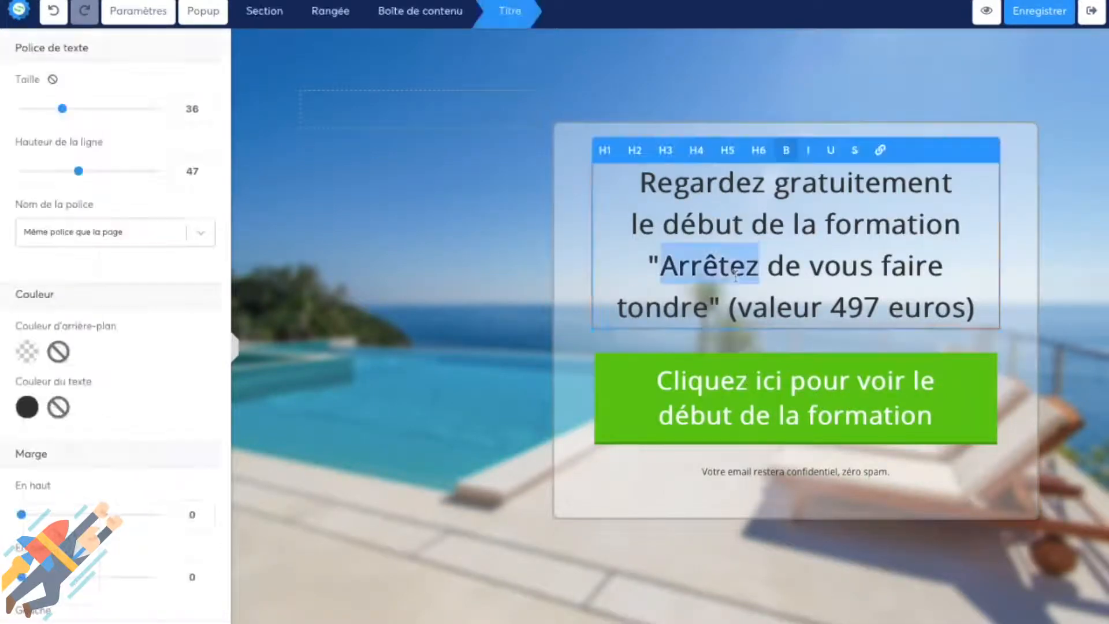
drag(982, 307, 629, 136)
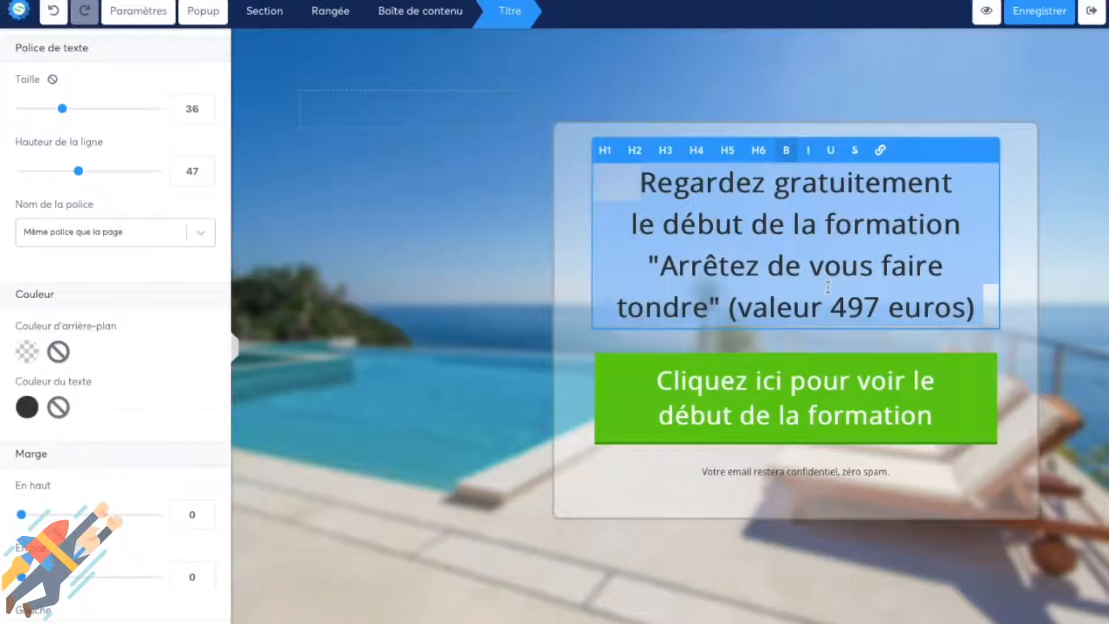
text(E)
key(BackSpace)
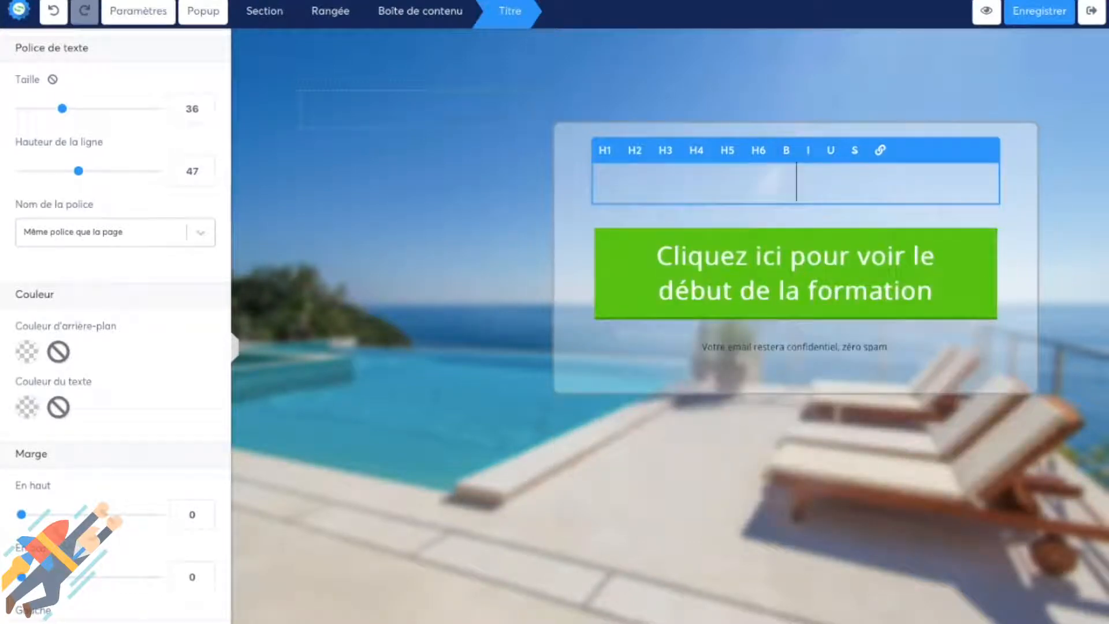
text(Recev)
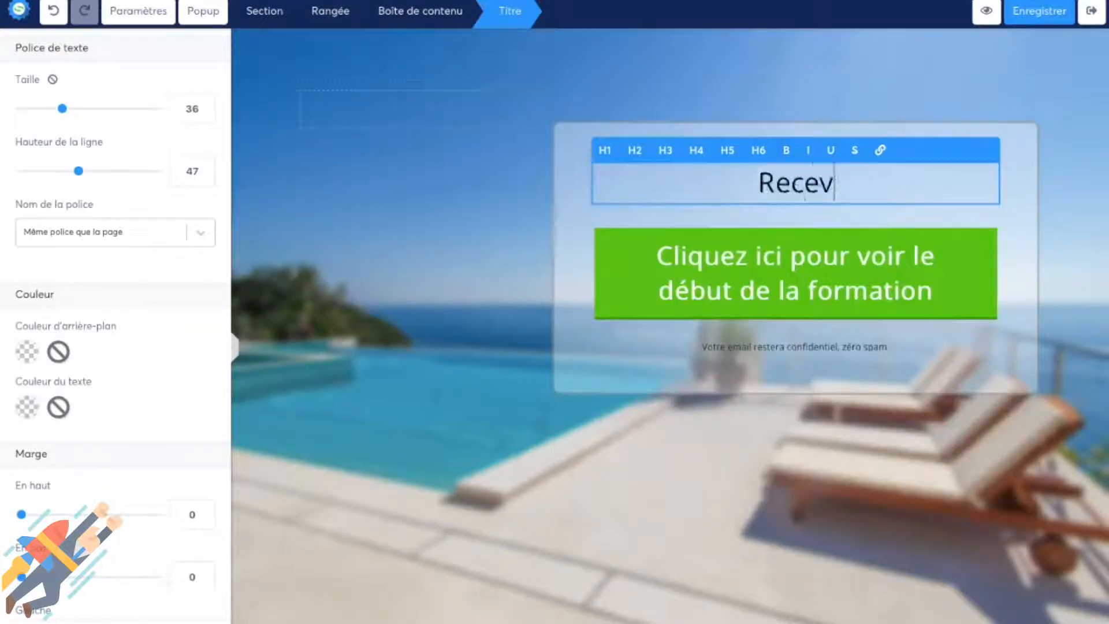
text(ez Gratuitement)
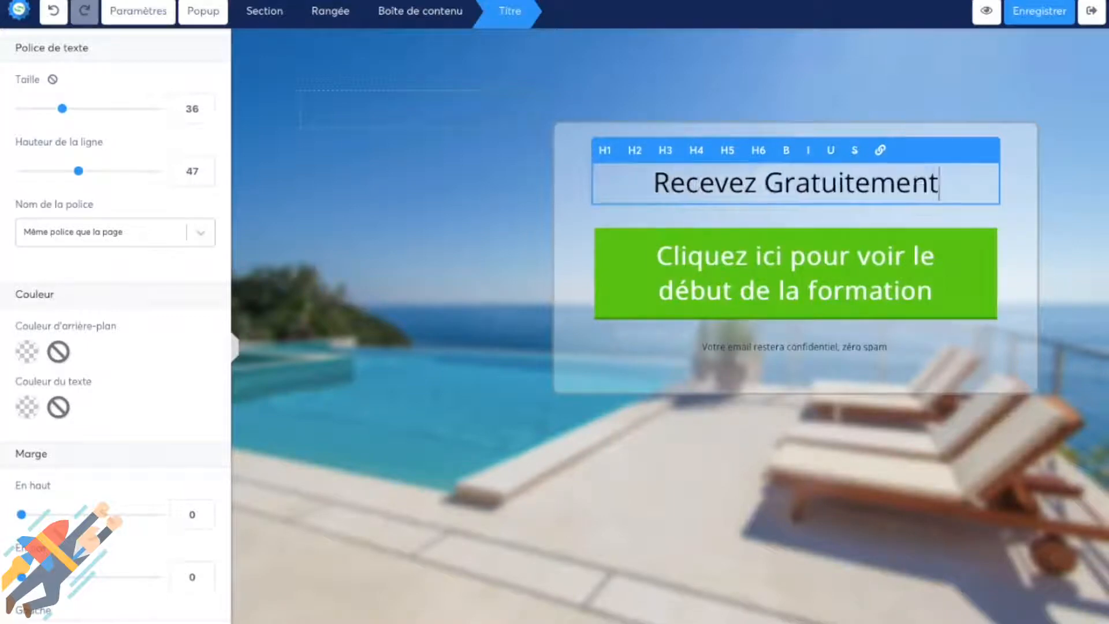
text( votre exmepl)
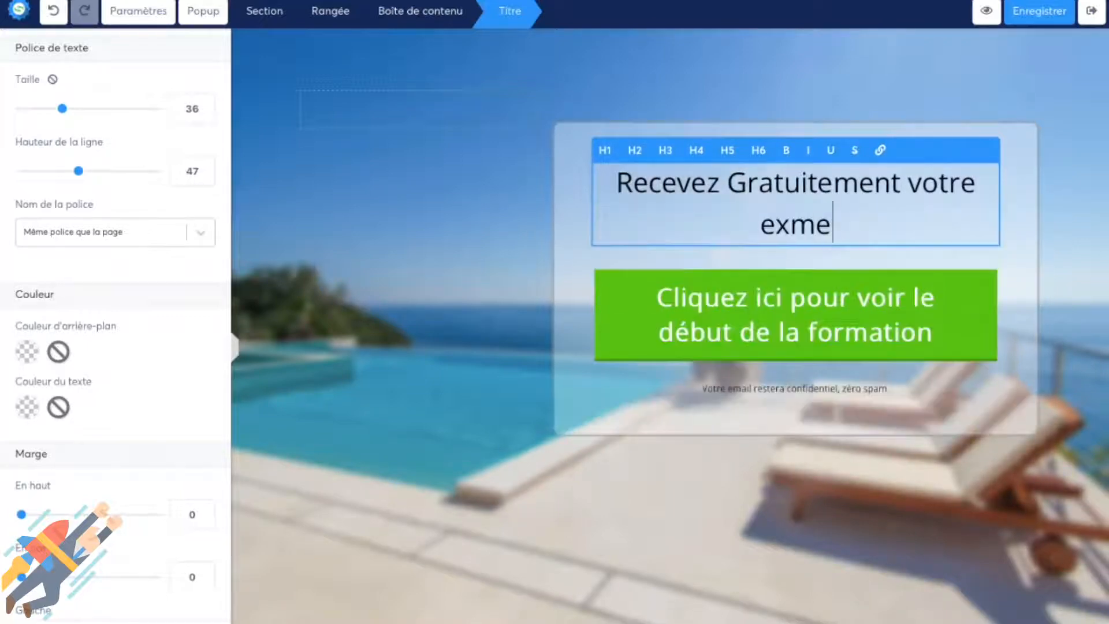
key(BackSpace)
key(BackSpace)
key(BackSpace)
key(BackSpace)
text(empl)
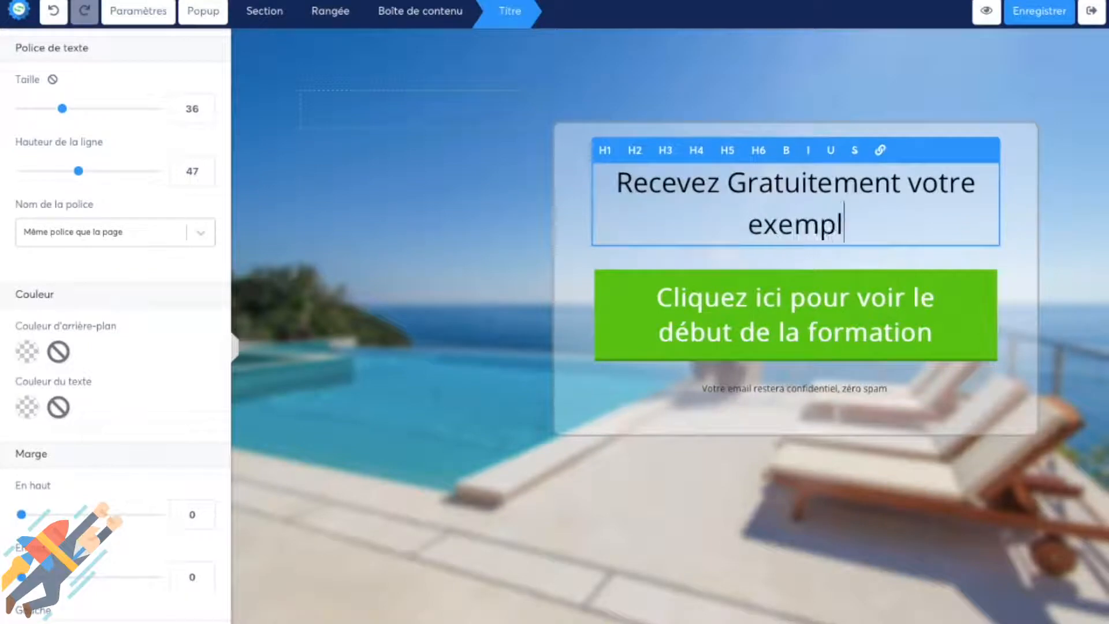
text(aire de notre l)
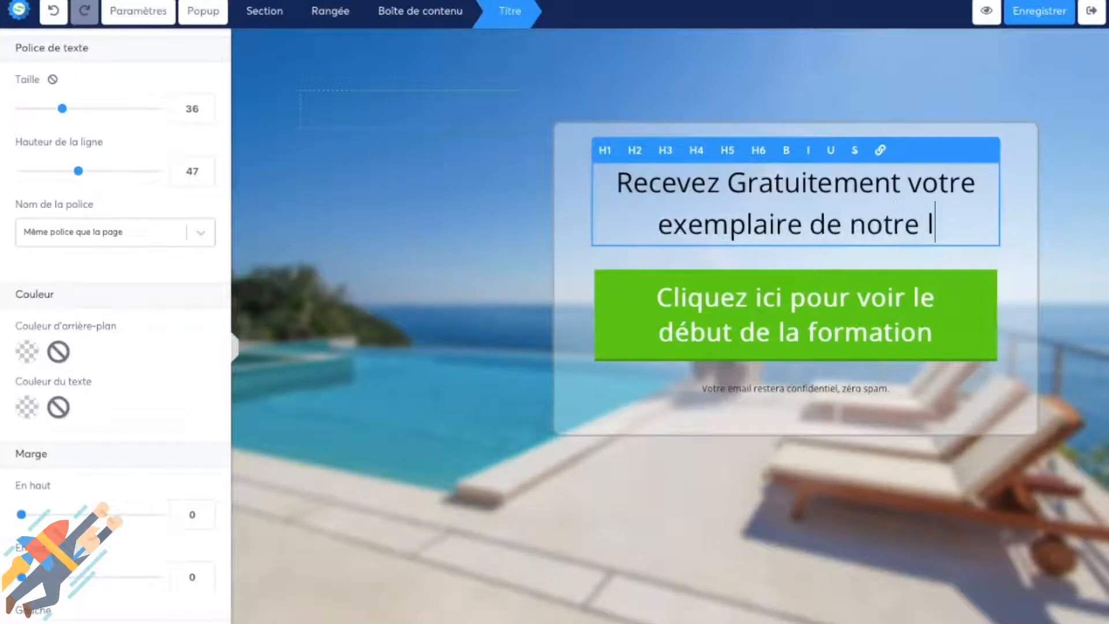
text(ivre "Une prod)
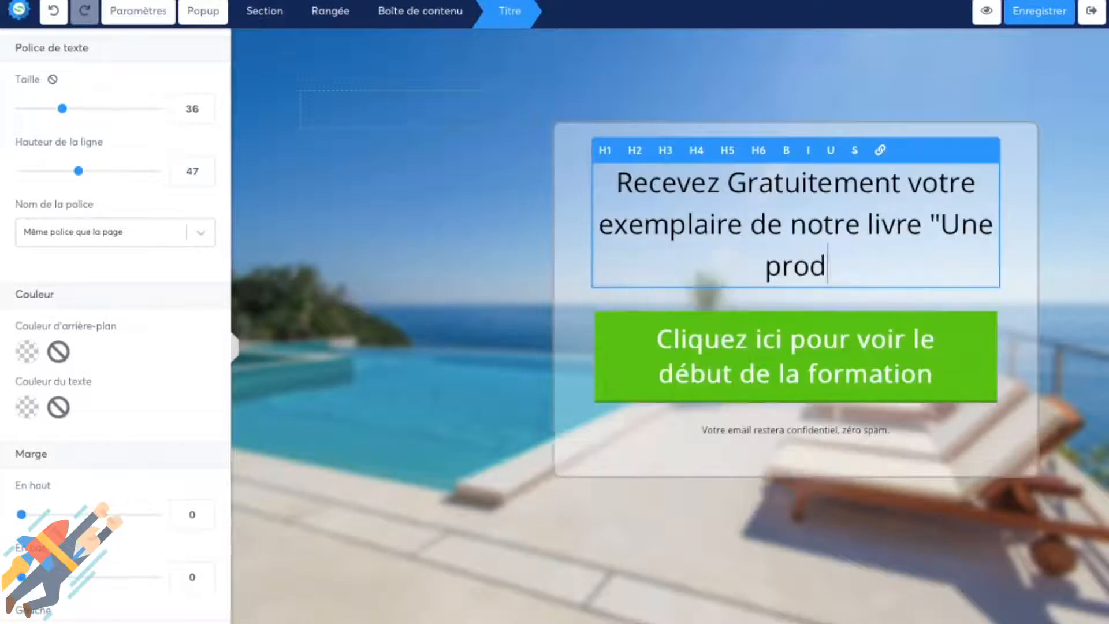
text(uctivité en O)
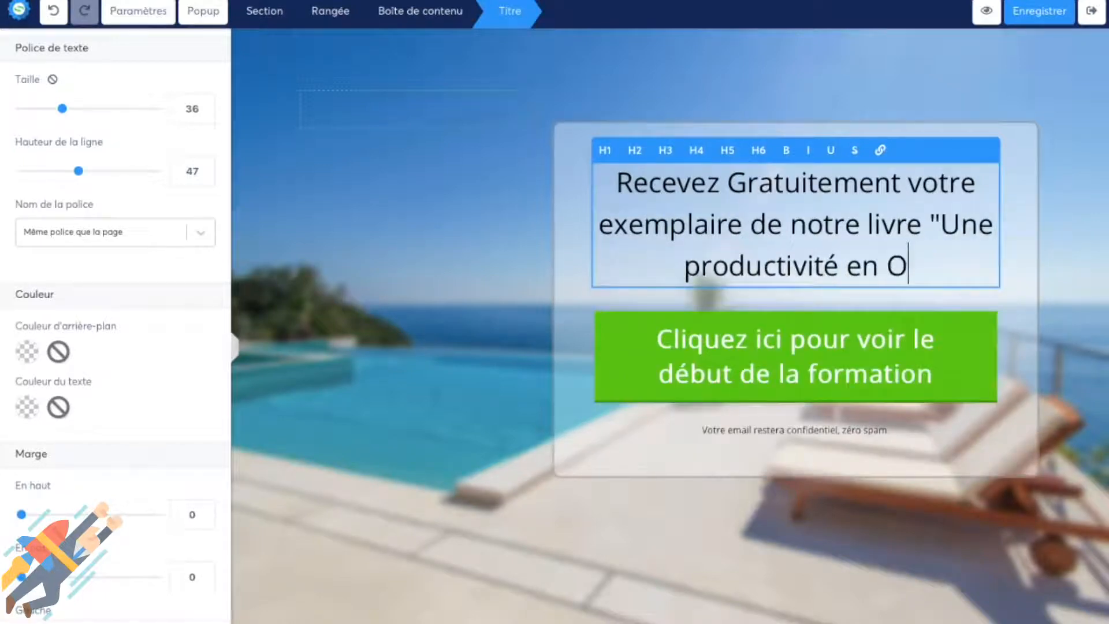
text(R en 3 )
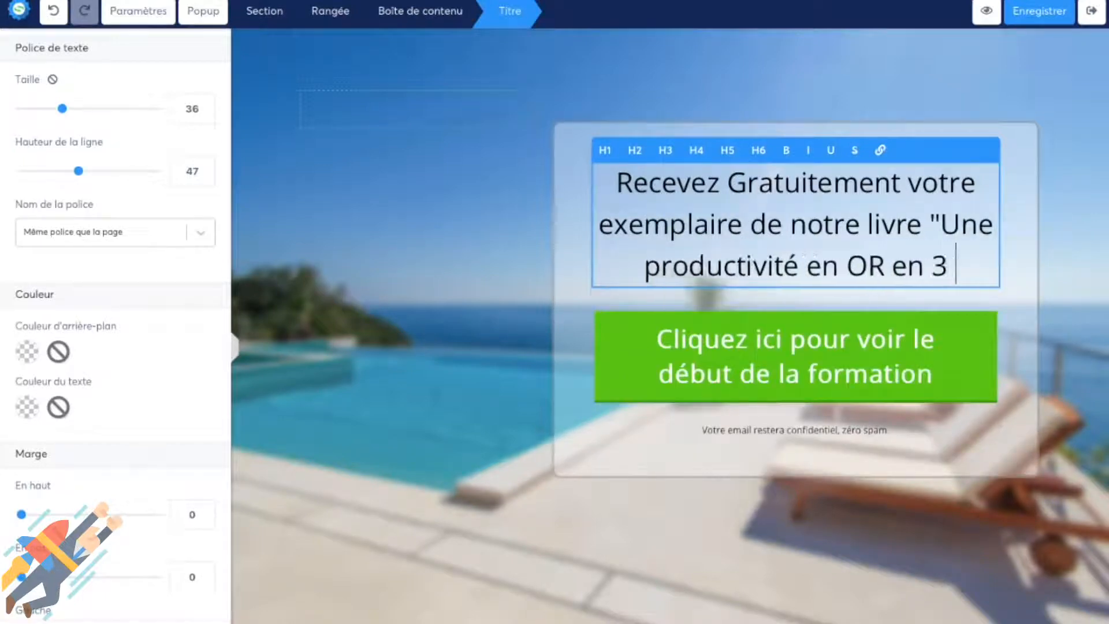
text(étapes")
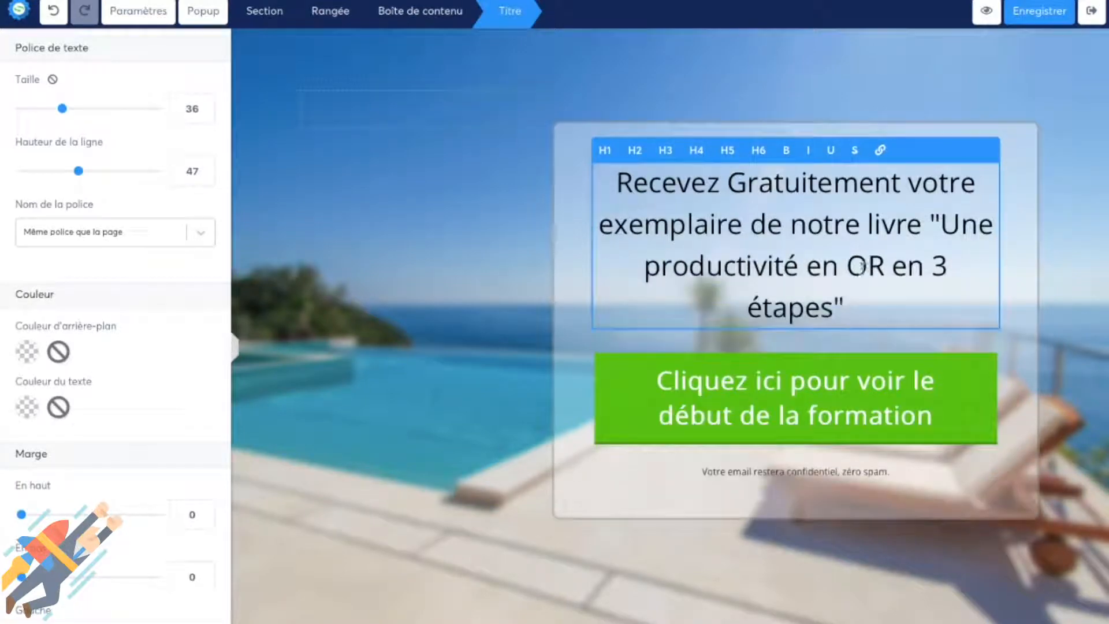
Remove "votre exemplaire de" from the headline and run "Recevez Gratuitement notre livre" straight into the quoted book title without a line break.
click(931, 222)
key(Return)
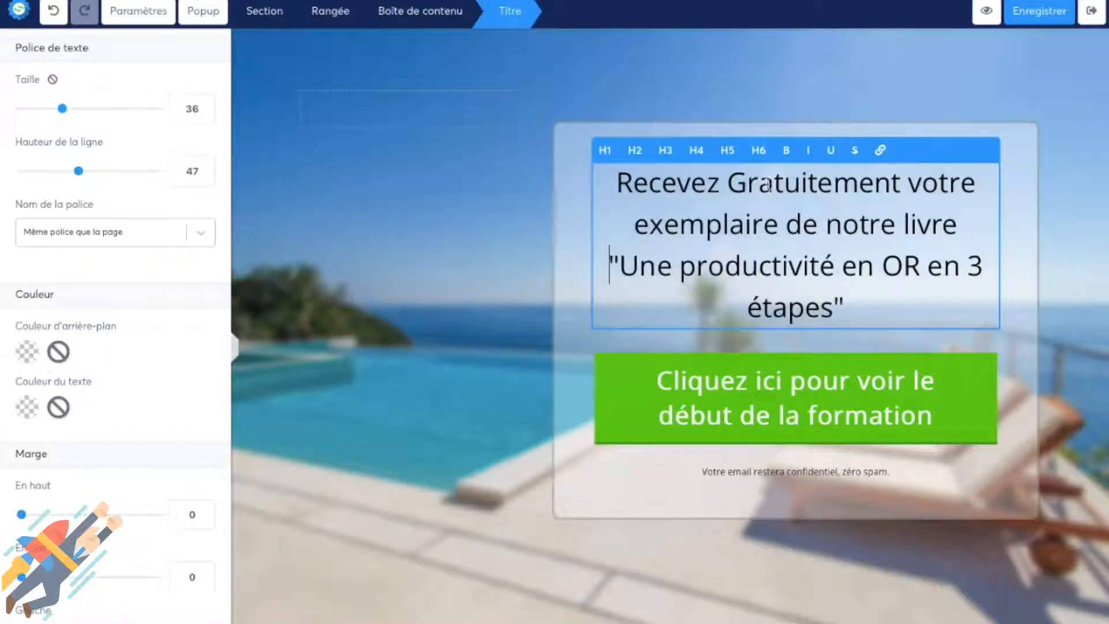
drag(823, 224, 903, 183)
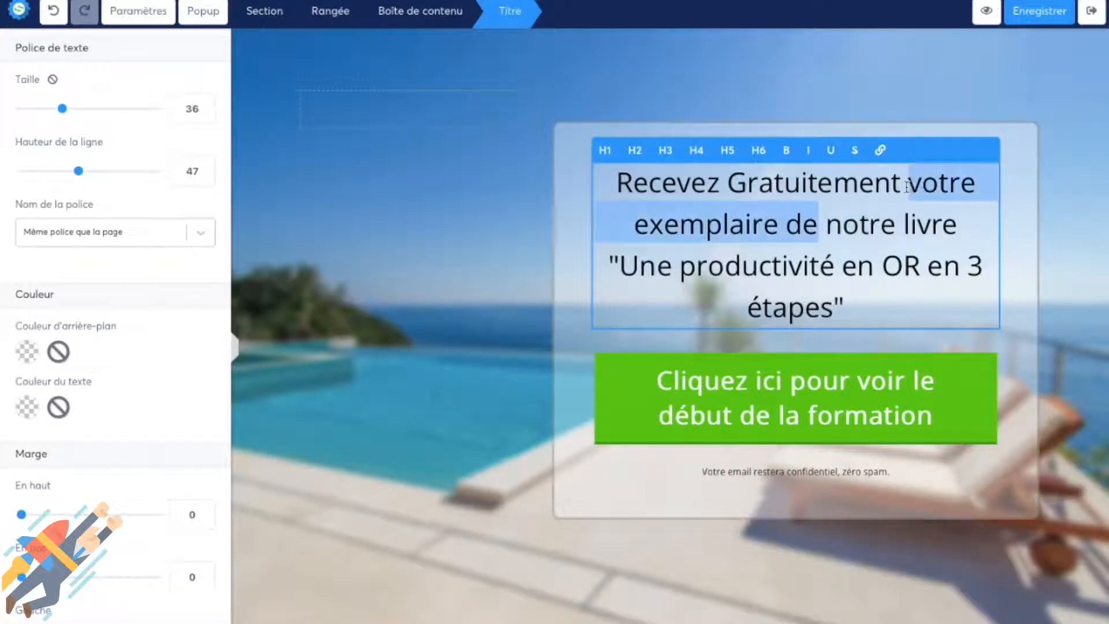
key(BackSpace)
key(BackSpace)
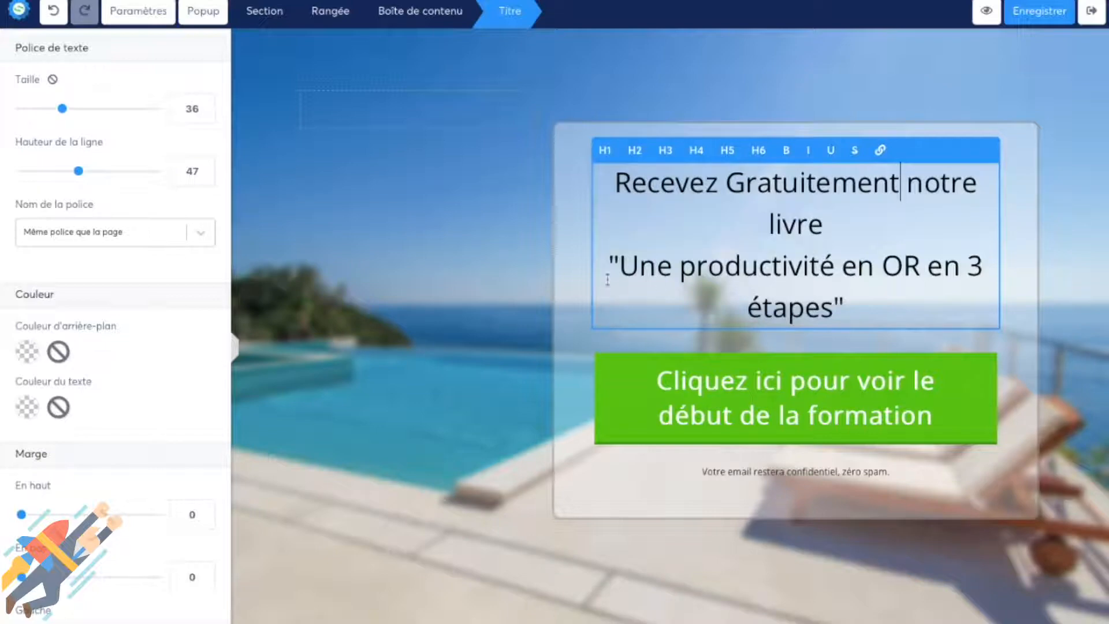
key(BackSpace)
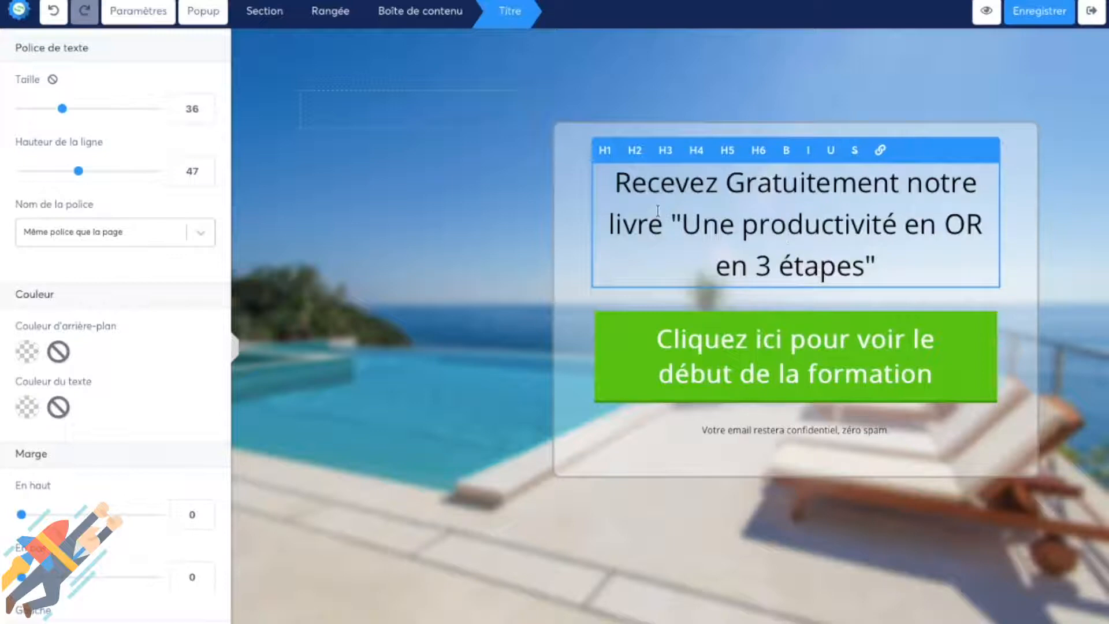
Try "ebook" in place of "livre" in the headline, restore "livre", and leave text editing.
drag(673, 223, 823, 252)
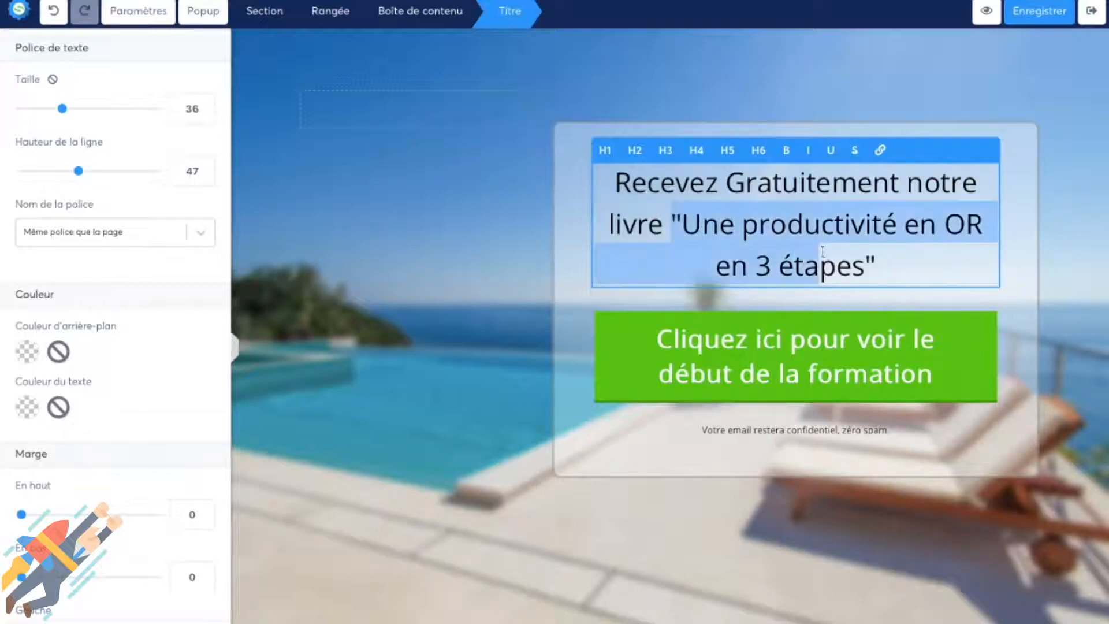
click(882, 262)
double_click(649, 231)
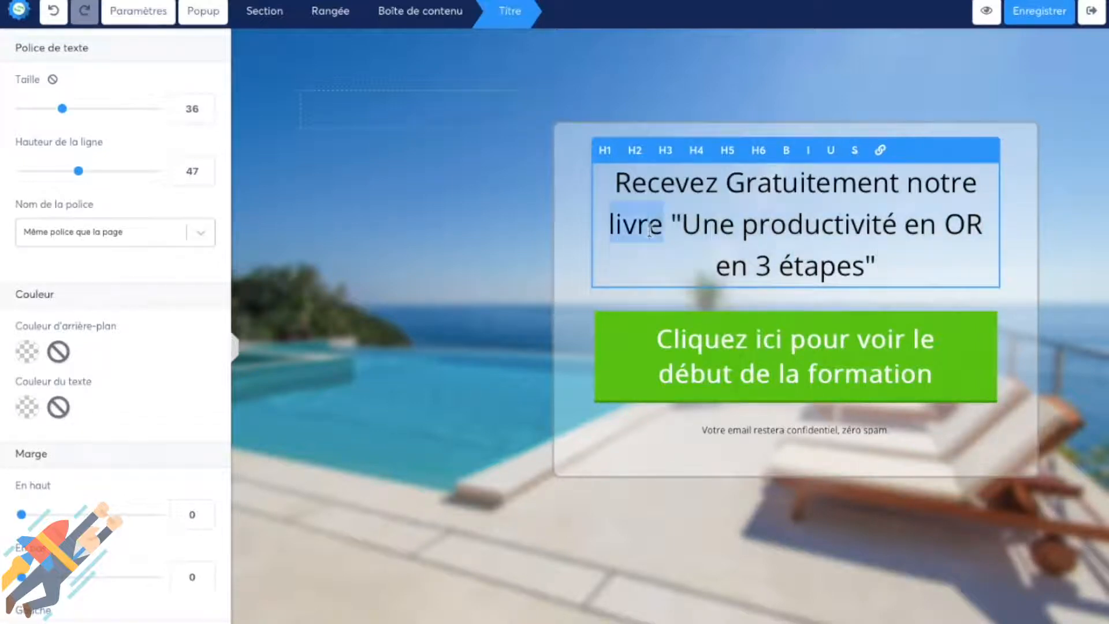
text(ebook)
double_click(651, 225)
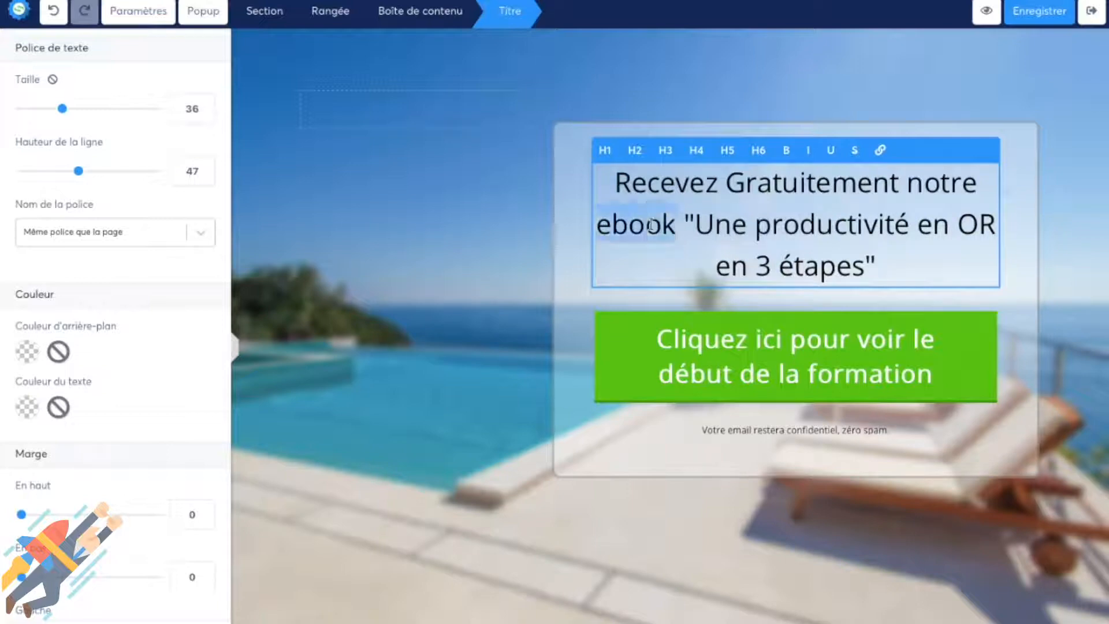
text(livre)
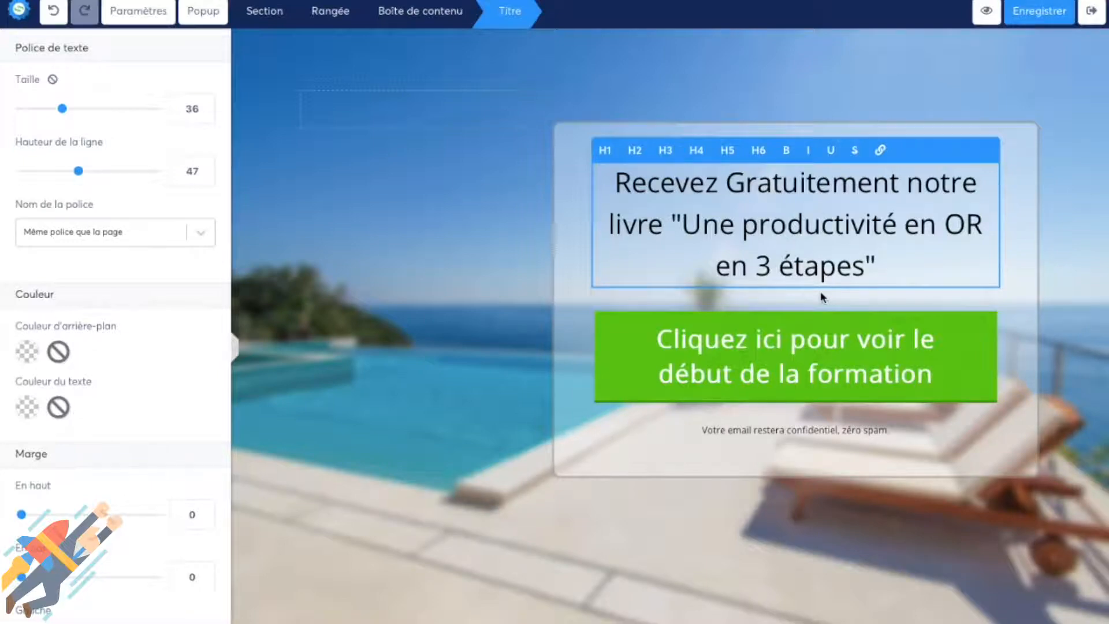
click(772, 327)
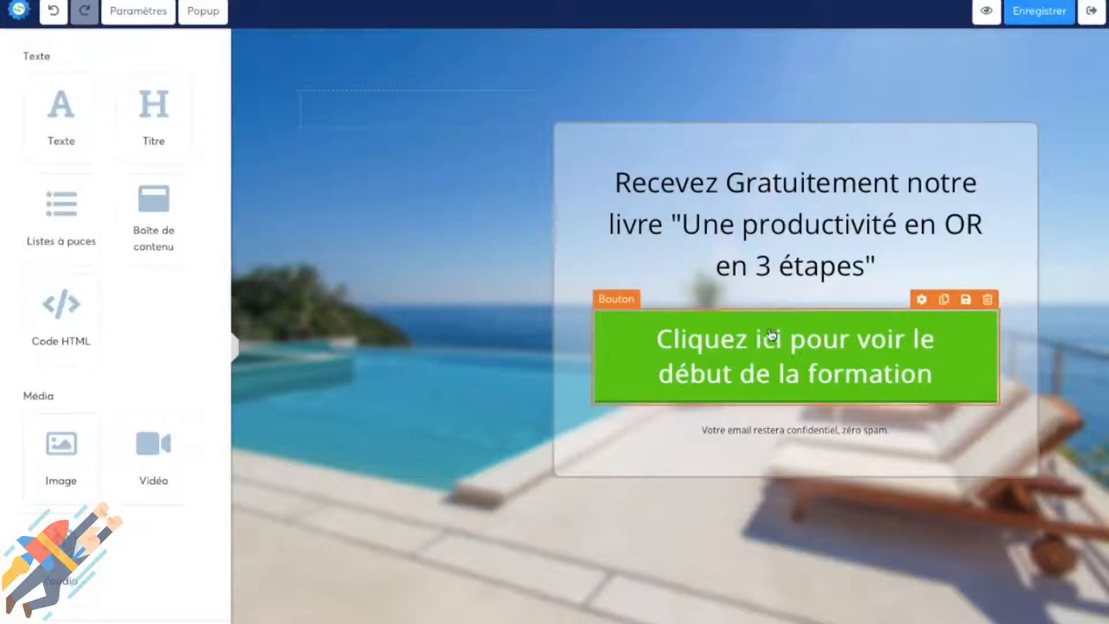
Change the green button's text to "Cliquez ici pour recevoir votre exemplaire".
click(744, 347)
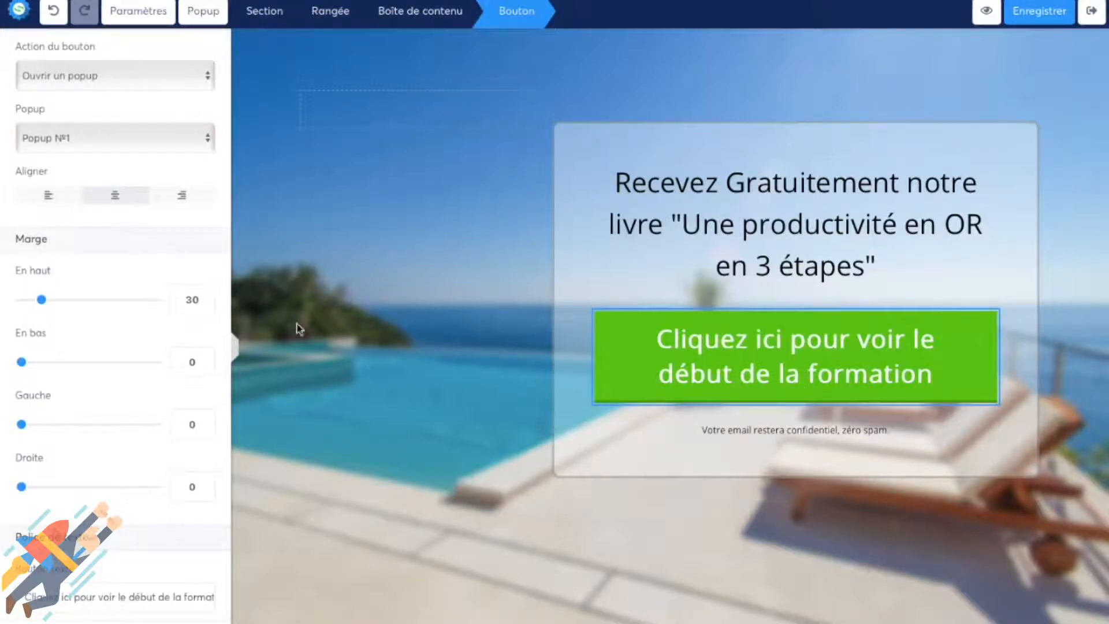
scroll(182, 306, down, 5)
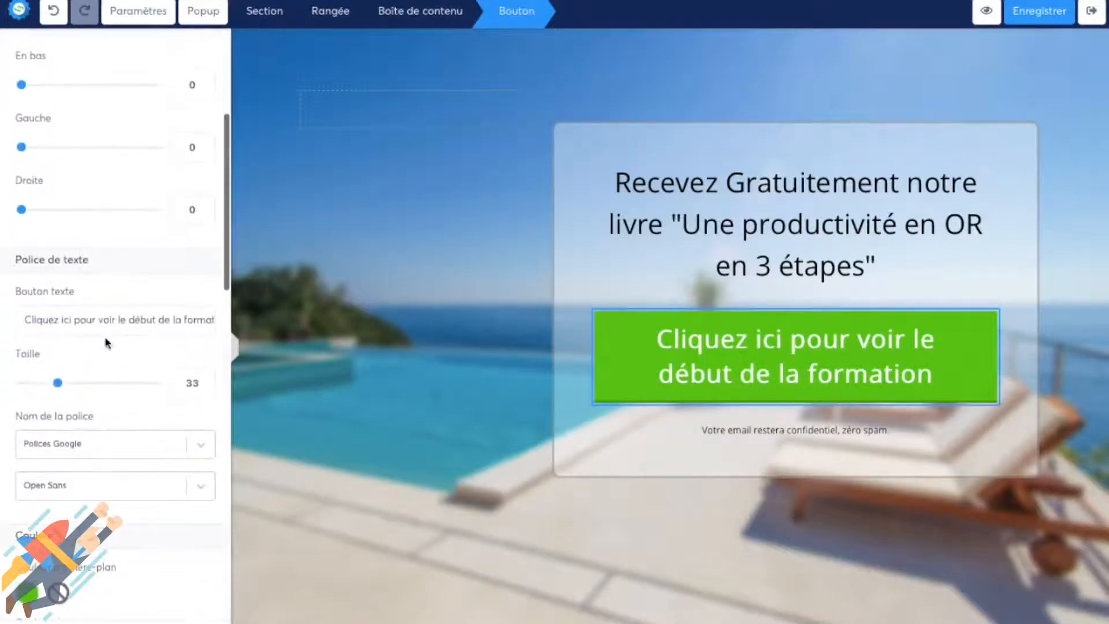
drag(98, 320, 261, 325)
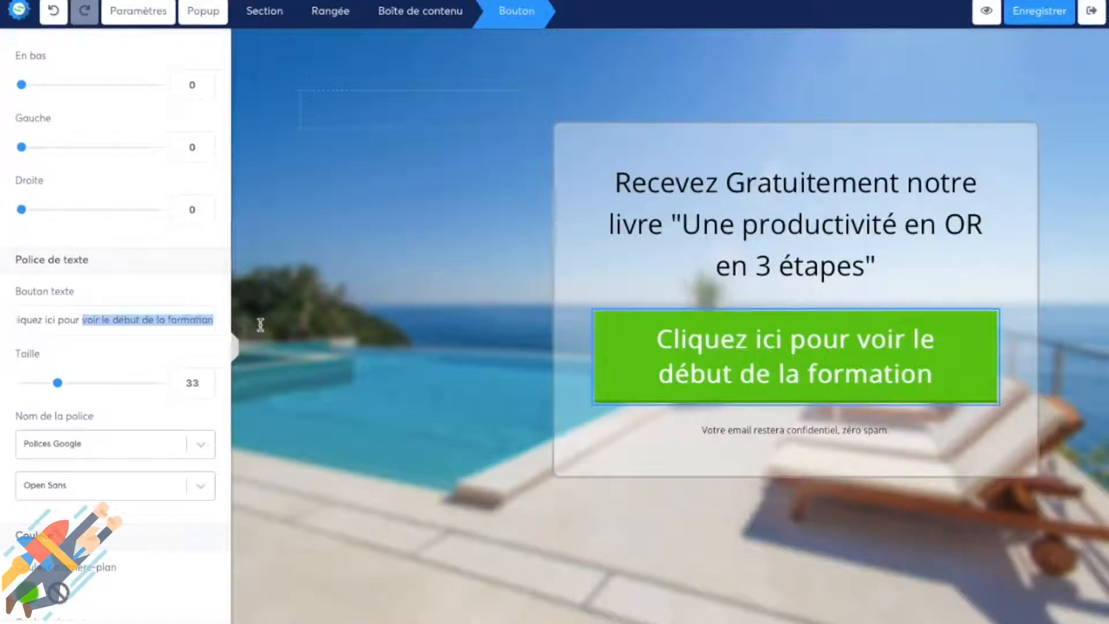
text(rec)
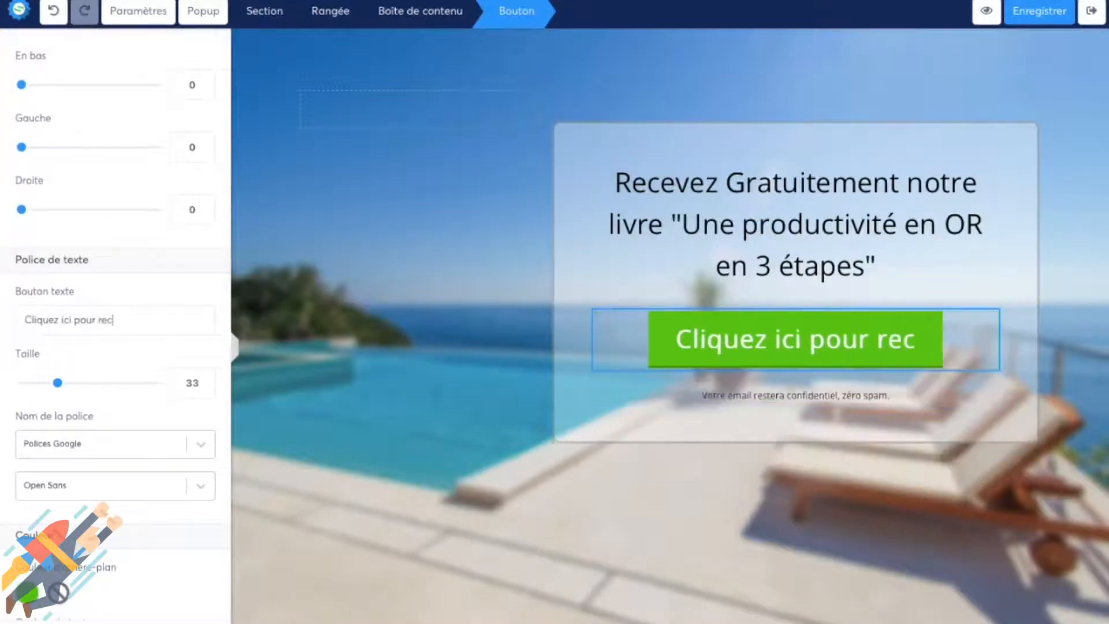
text(evoir votre)
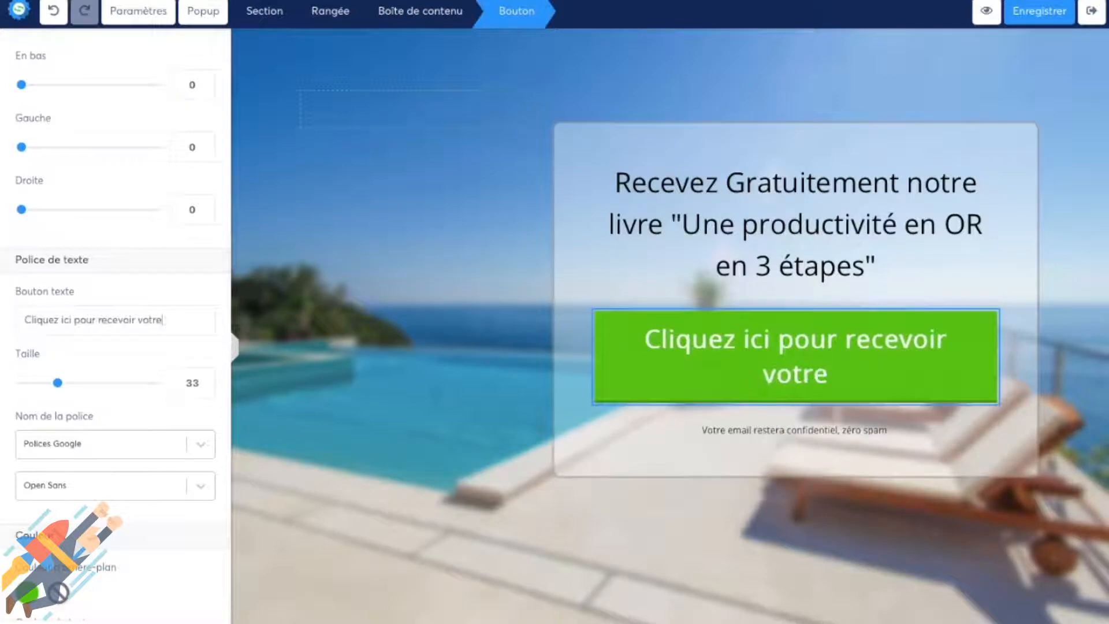
text( exemplaire)
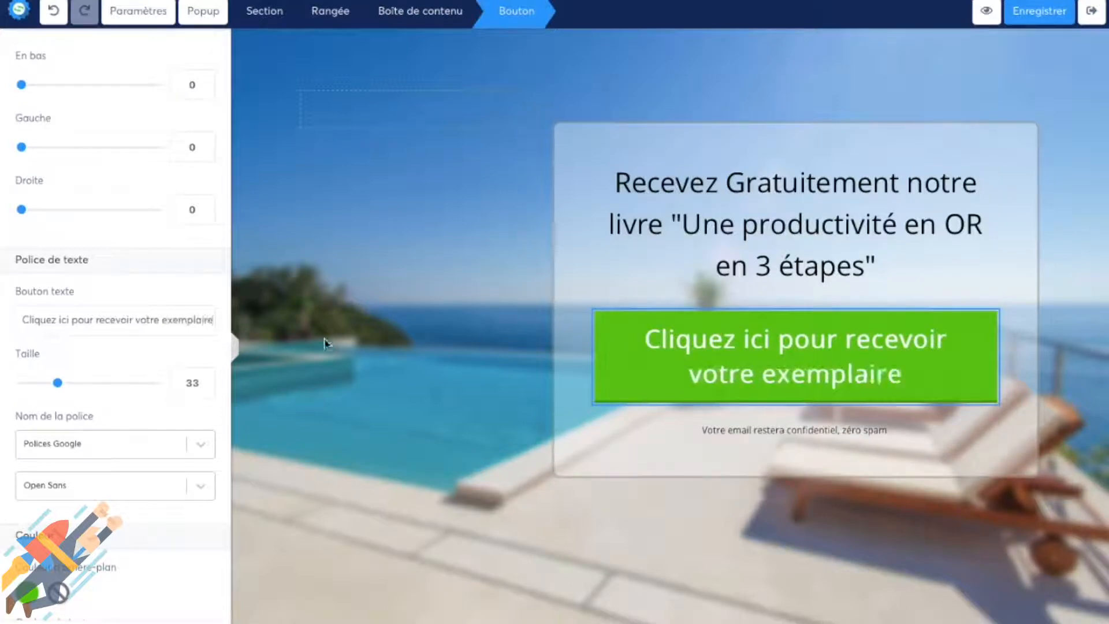
click(827, 273)
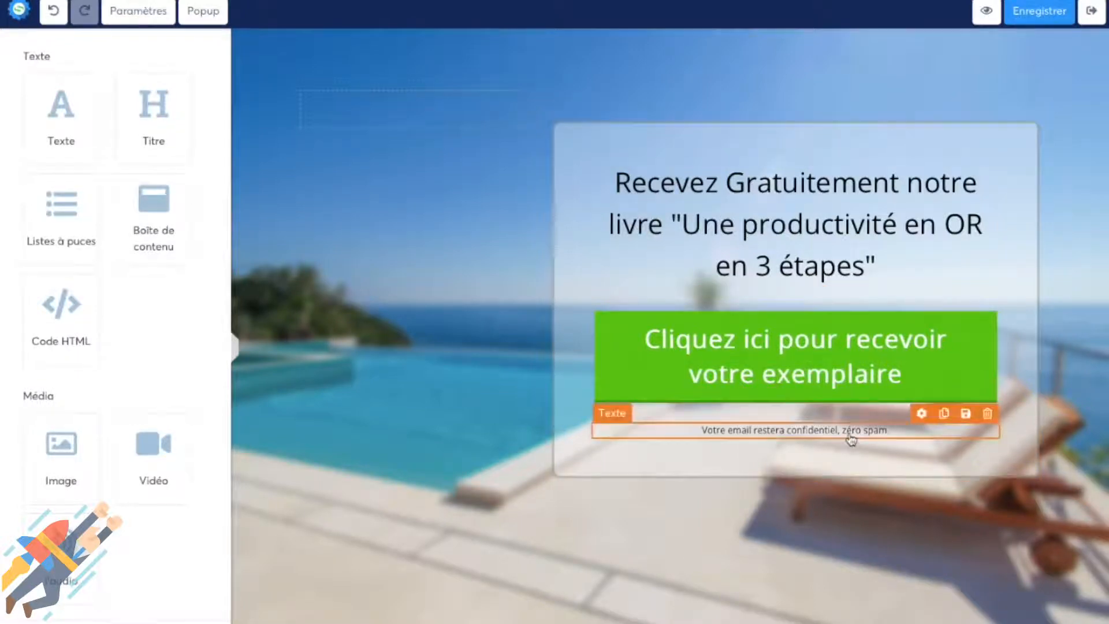
Delete the "Votre email restera confidentiel, zéro spam." text below the green button.
click(987, 413)
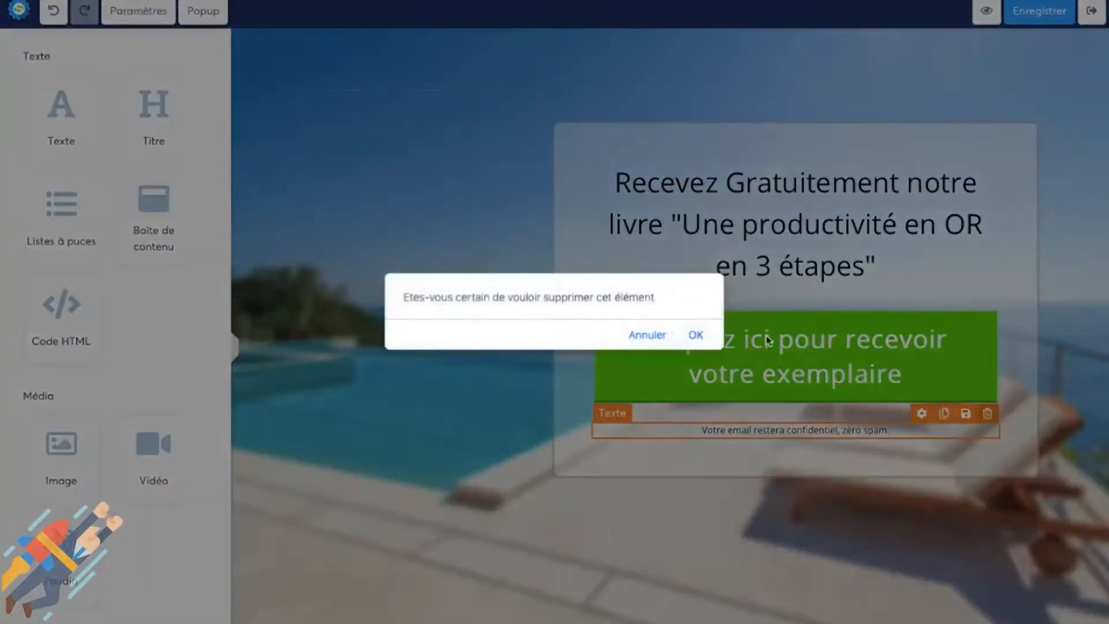
click(695, 336)
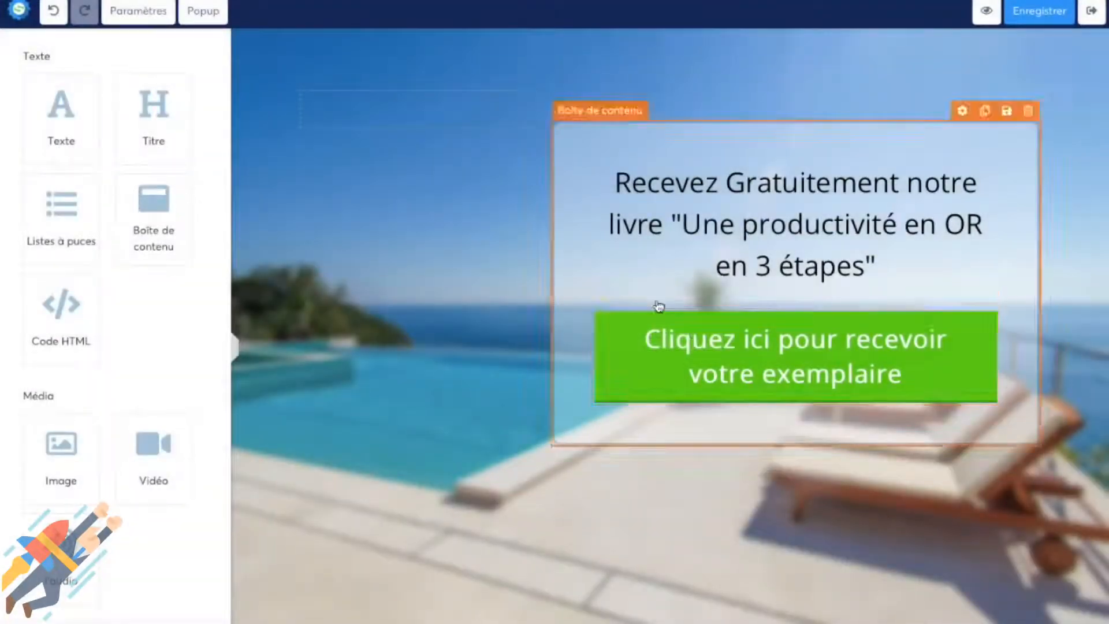
Display the email capture popup to check its content, and close it to return to the page.
click(204, 11)
click(212, 48)
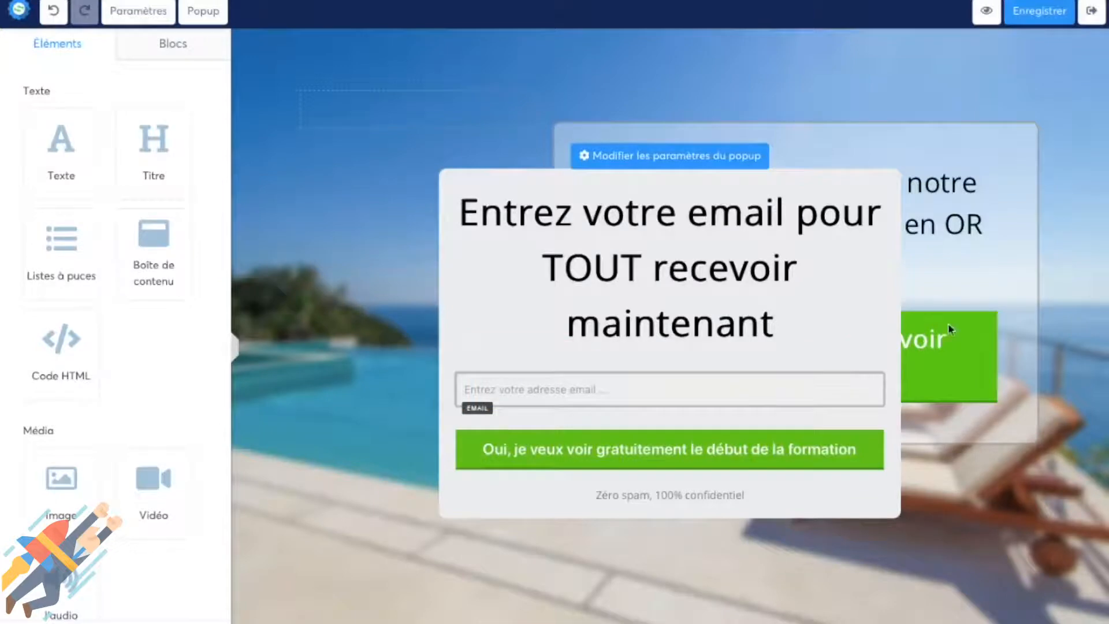
click(960, 345)
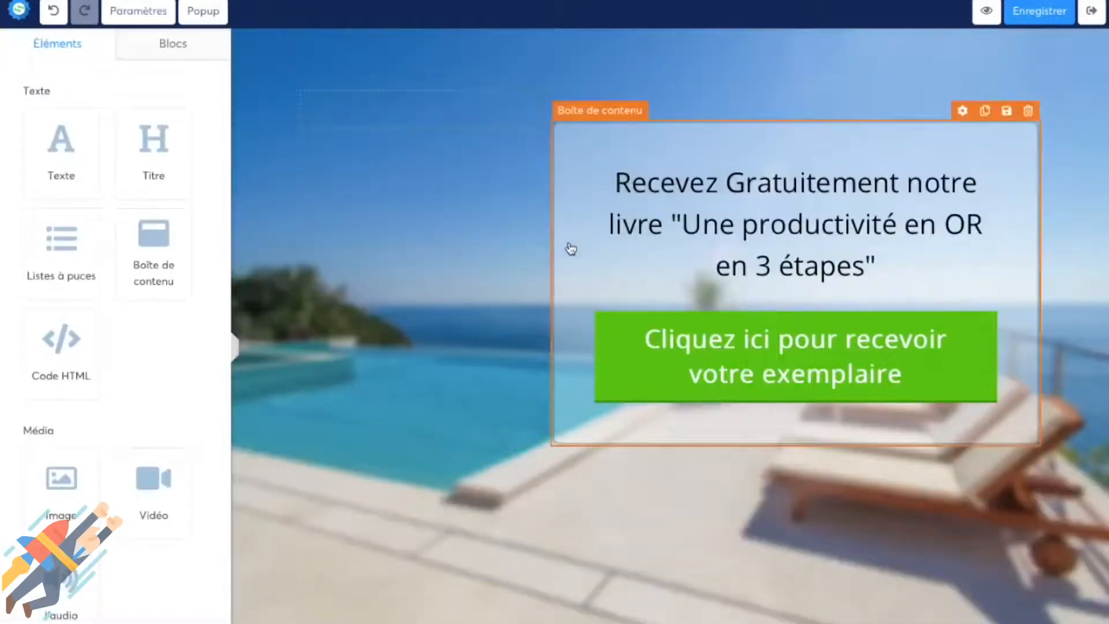
mouse_move(543, 266)
mouse_down()
mouse_move(408, 277)
mouse_move(542, 271)
mouse_up()
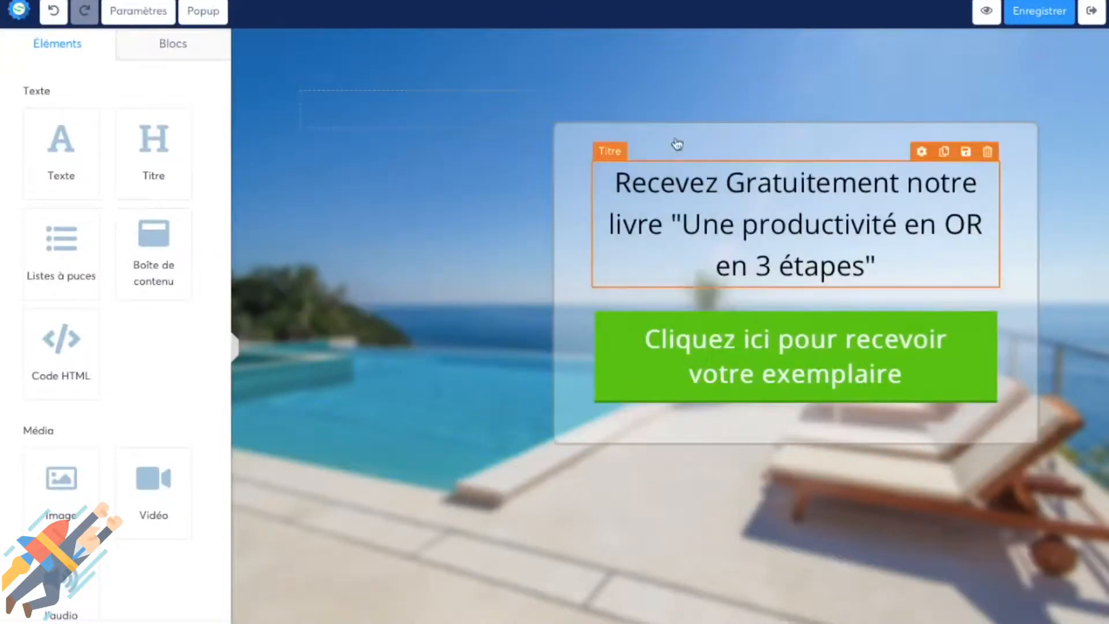
Set the headline's font to the Web Safe typeface "Verdana, Geneva, sans-serif" and try bold on it.
click(698, 209)
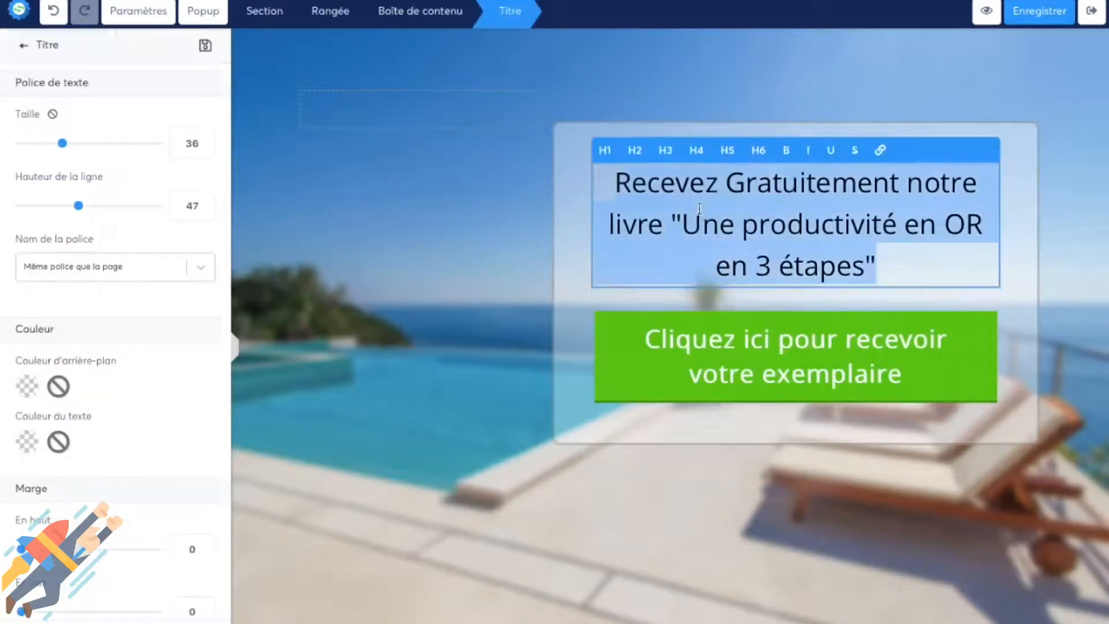
click(198, 269)
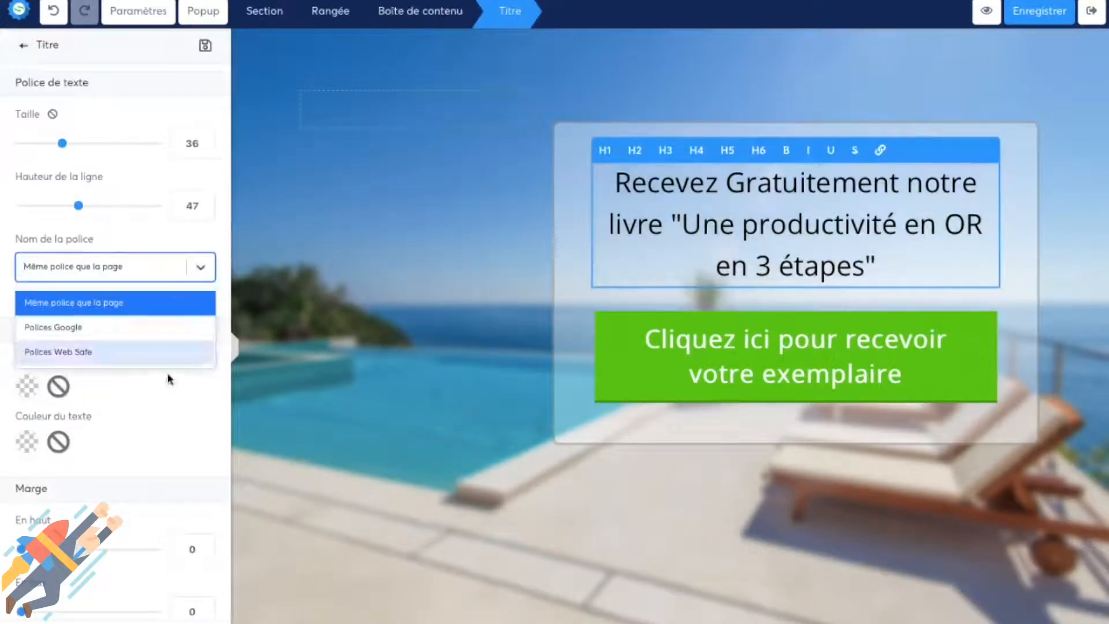
click(159, 352)
click(136, 321)
text(erdana, Geneva, sans-serif)
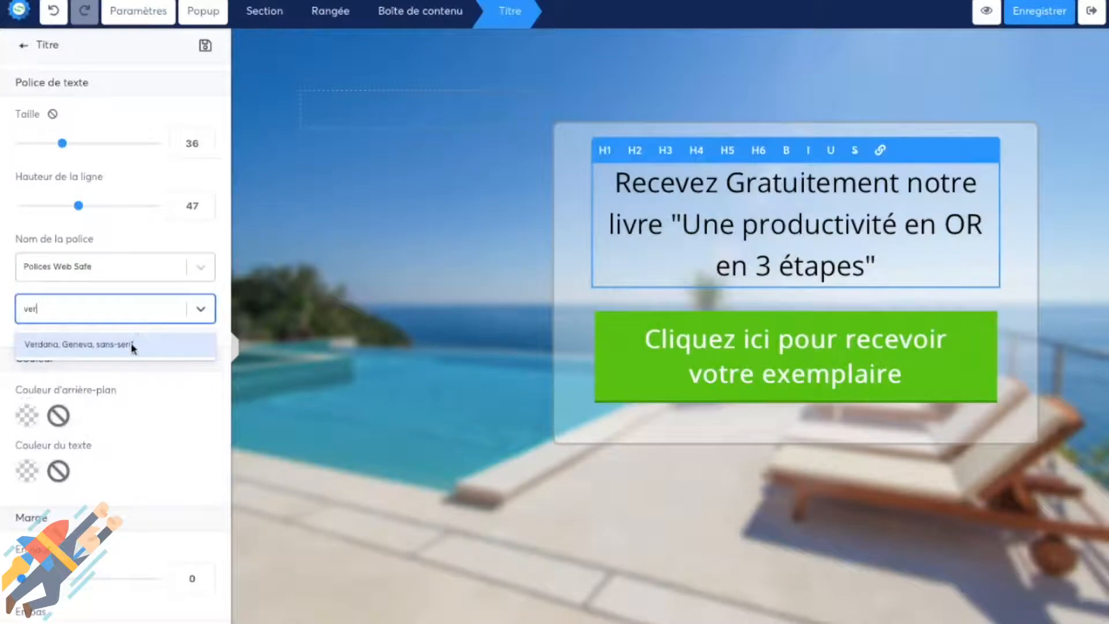
click(136, 340)
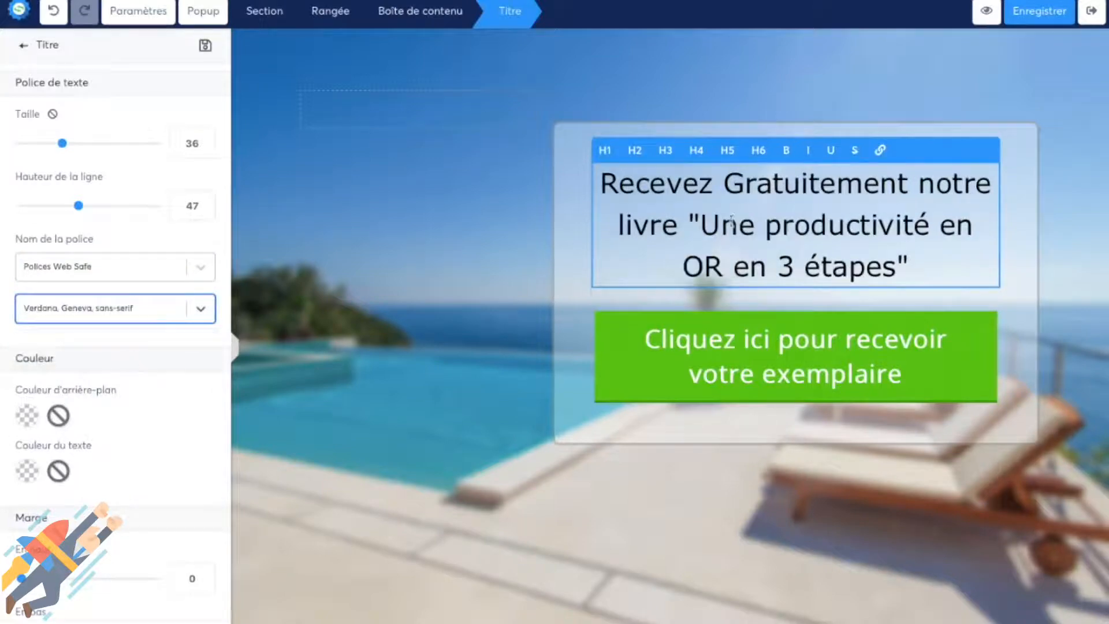
click(786, 151)
click(786, 151)
Examine the green button's settings and its available actions, keeping "Ouvrir un popup" as the action.
click(803, 345)
click(803, 345)
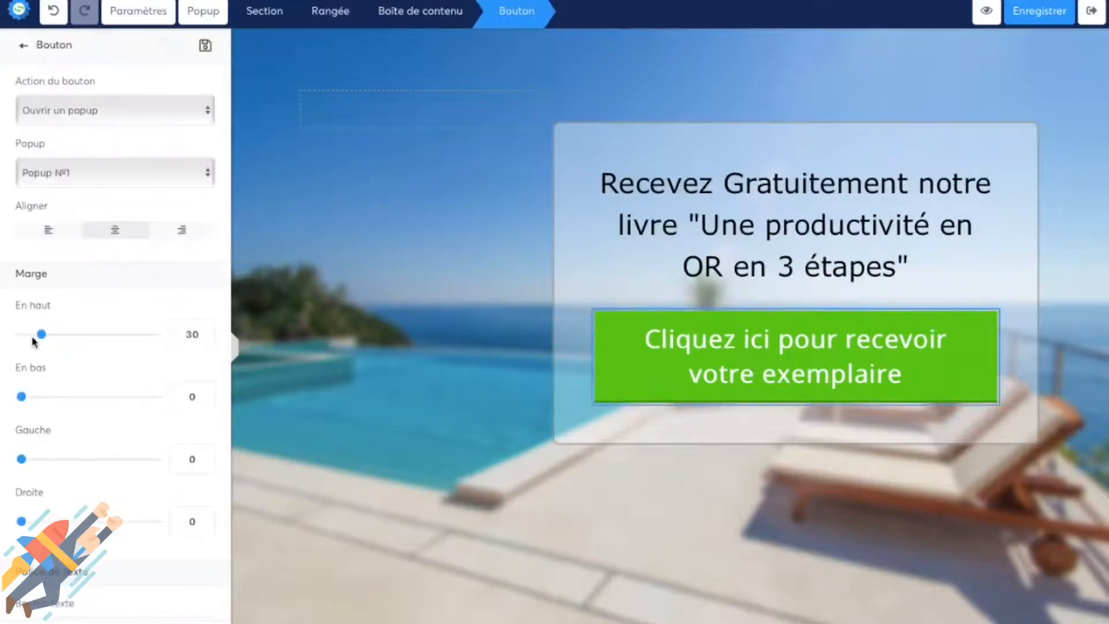
scroll(32, 346, down, 5)
scroll(124, 303, up, 5)
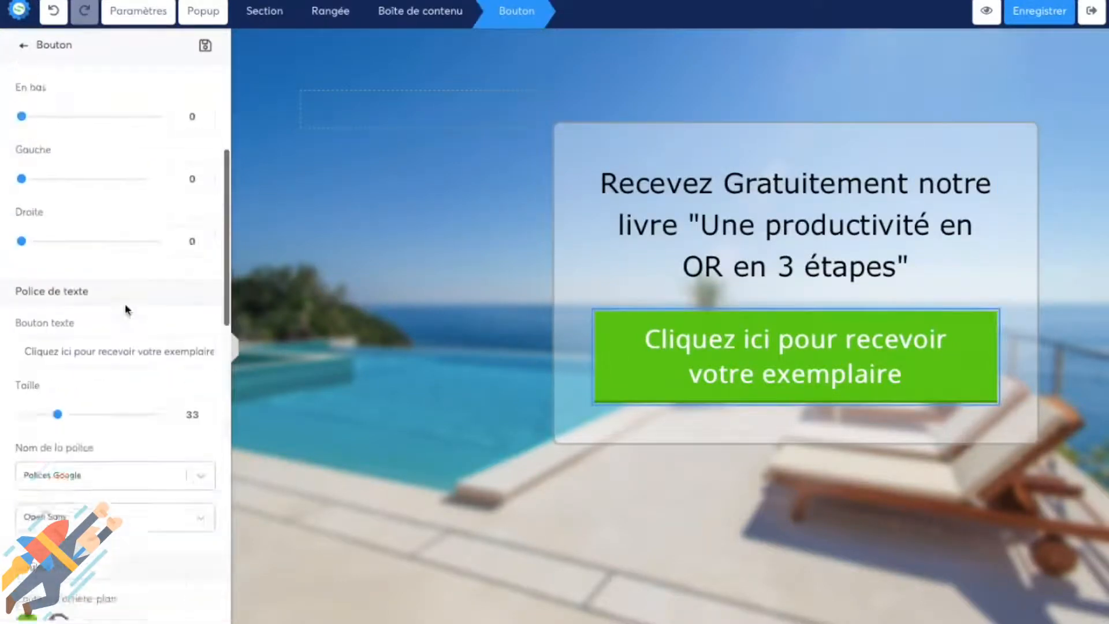
scroll(100, 458, up, 4)
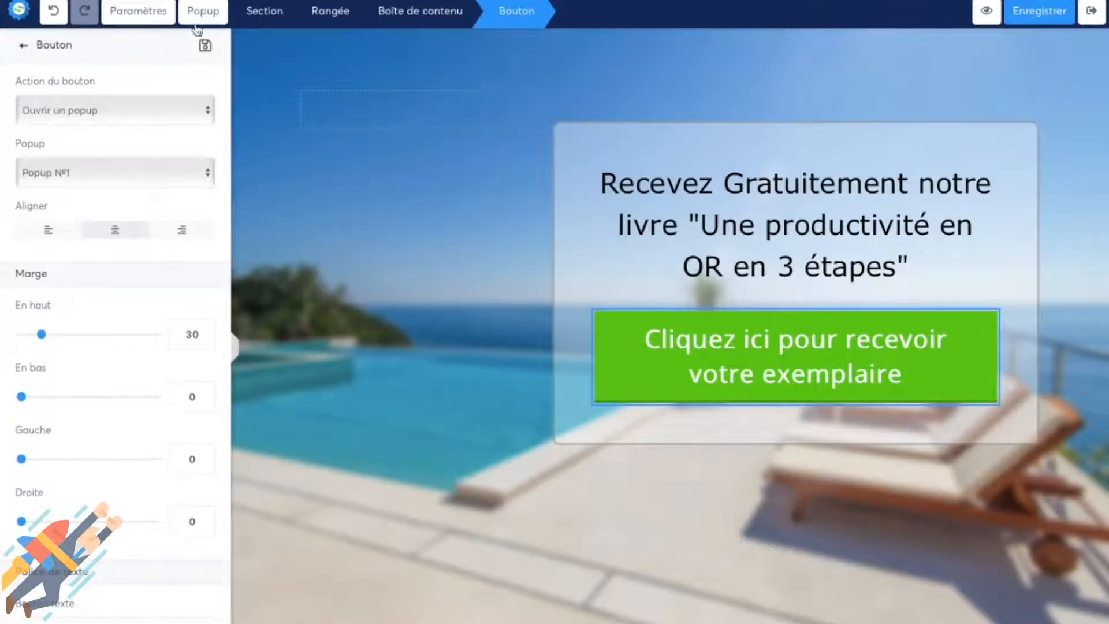
click(144, 108)
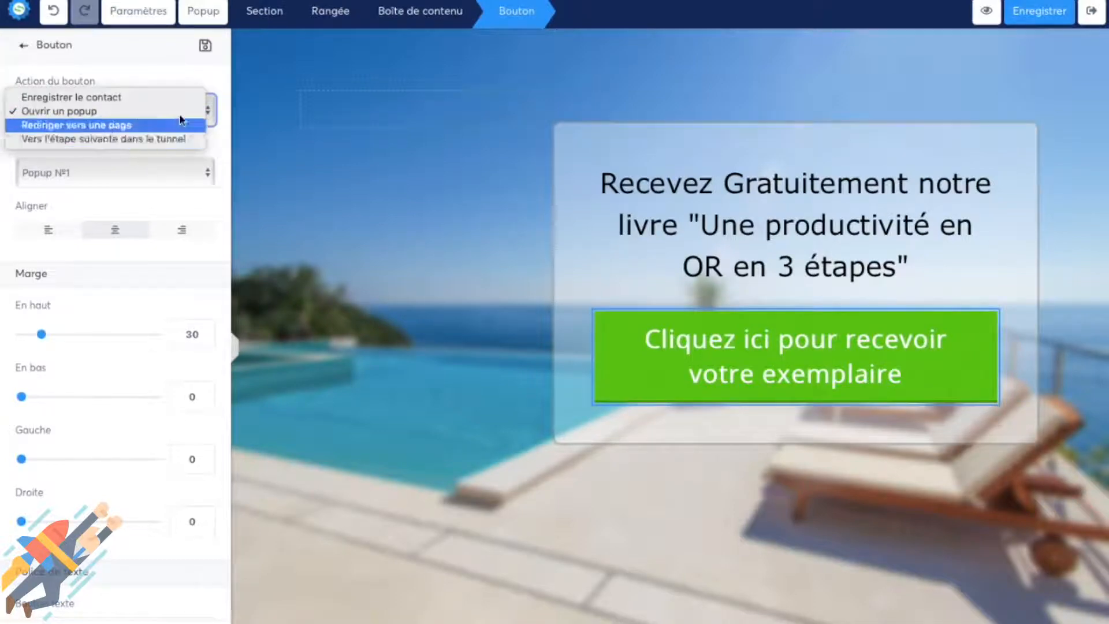
click(185, 76)
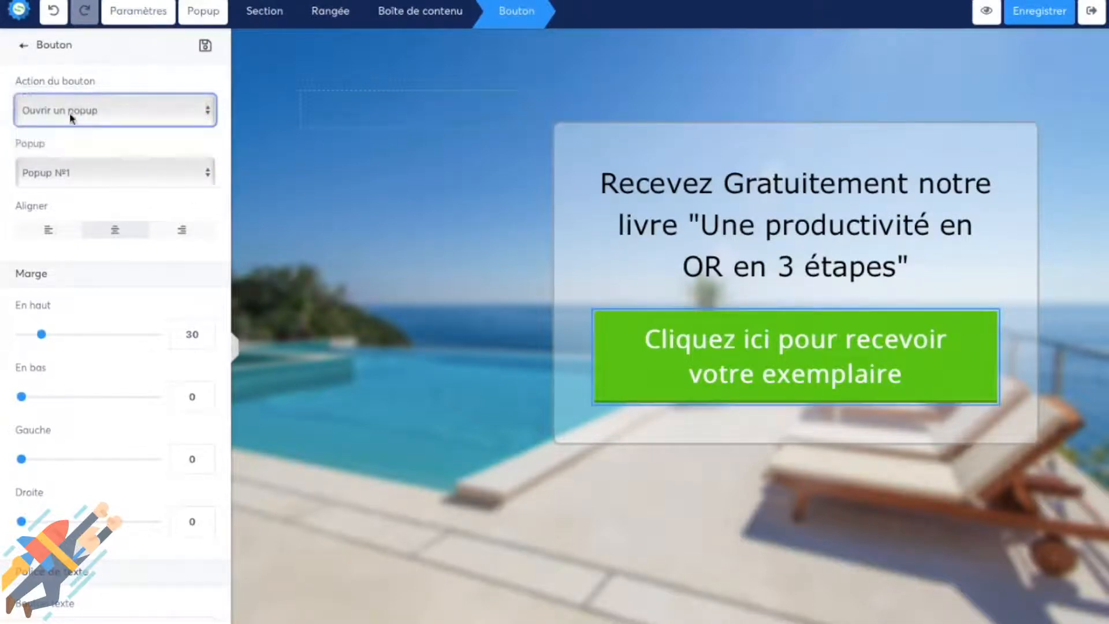
Review the green button's margin, font, colour, padding, corner rounding and border settings, and leave the button's settings.
scroll(40, 154, down, 5)
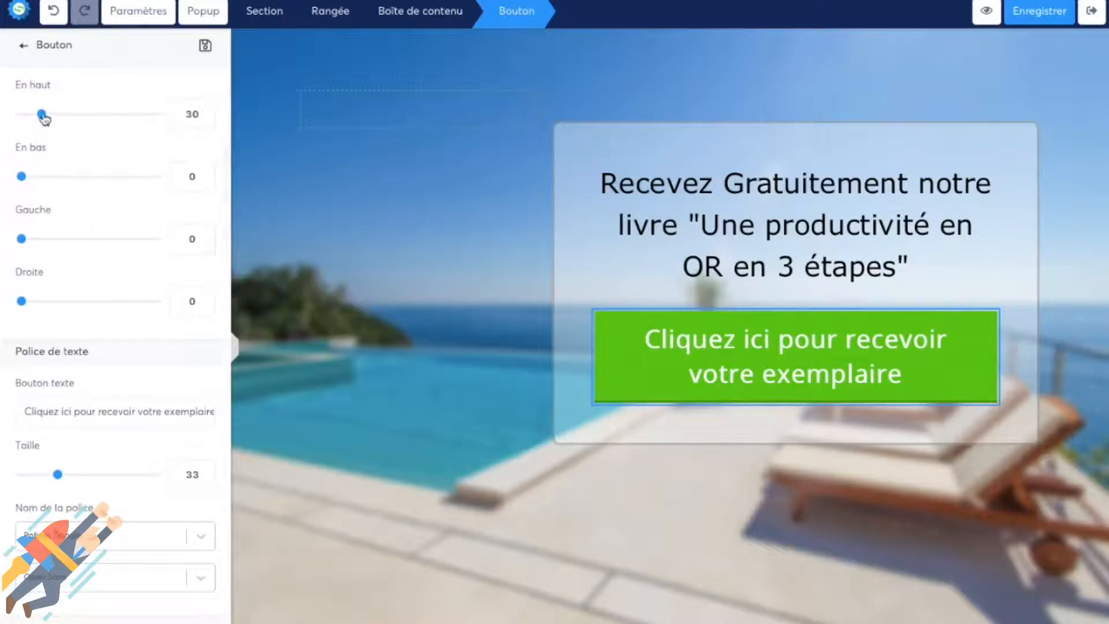
scroll(89, 180, up, 3)
drag(44, 234, 115, 240)
click(208, 249)
click(208, 249)
click(208, 249)
click(208, 249)
scroll(151, 375, down, 6)
scroll(151, 386, down, 5)
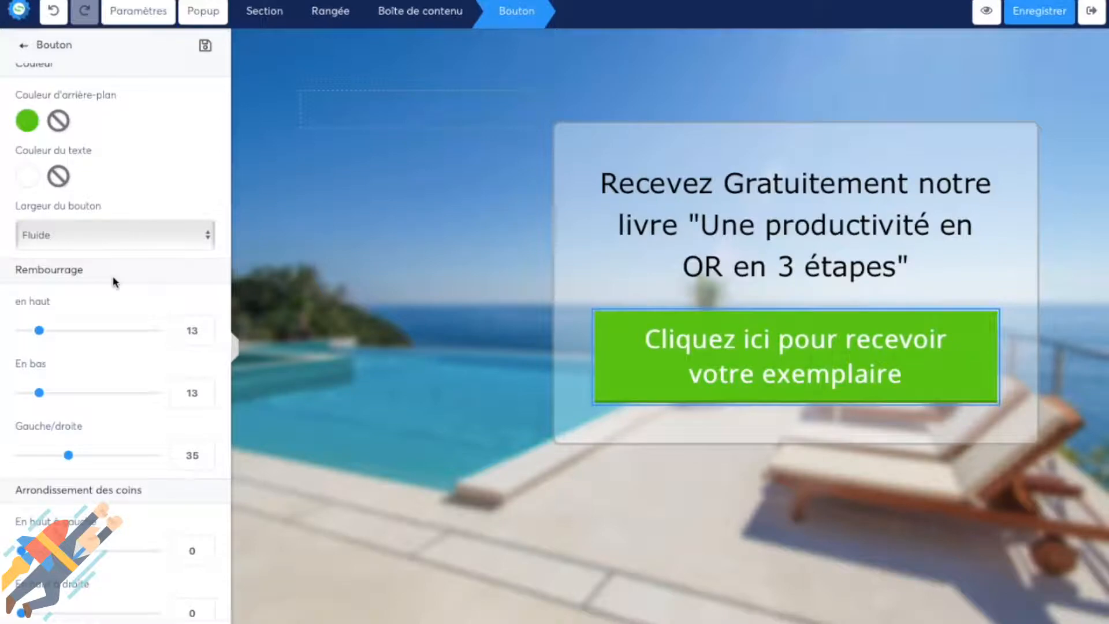
scroll(113, 276, down, 3)
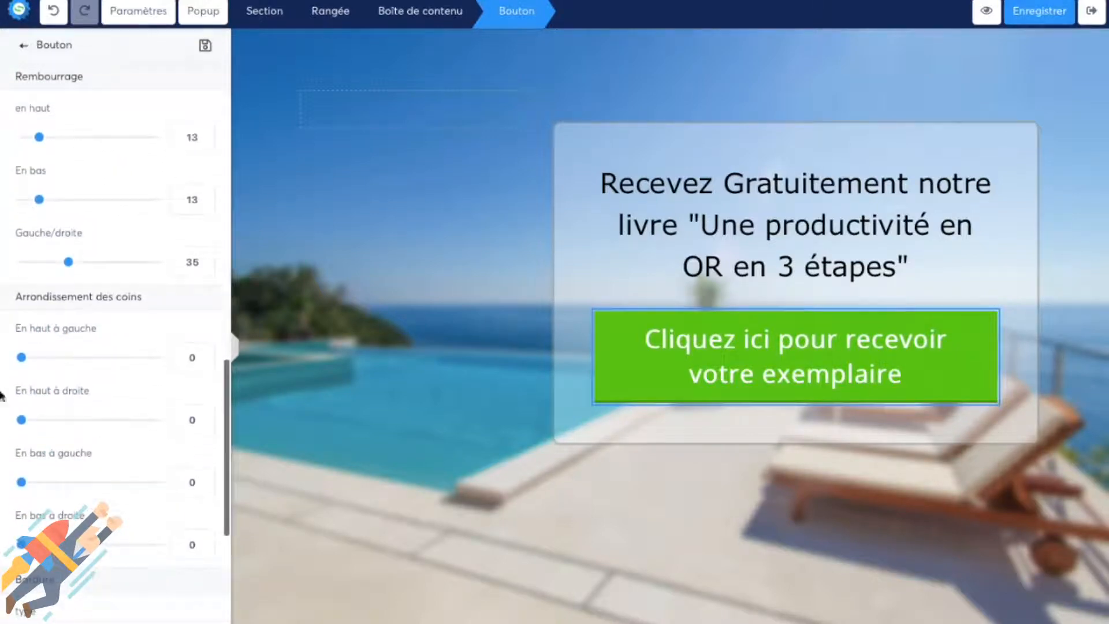
drag(95, 296, 141, 296)
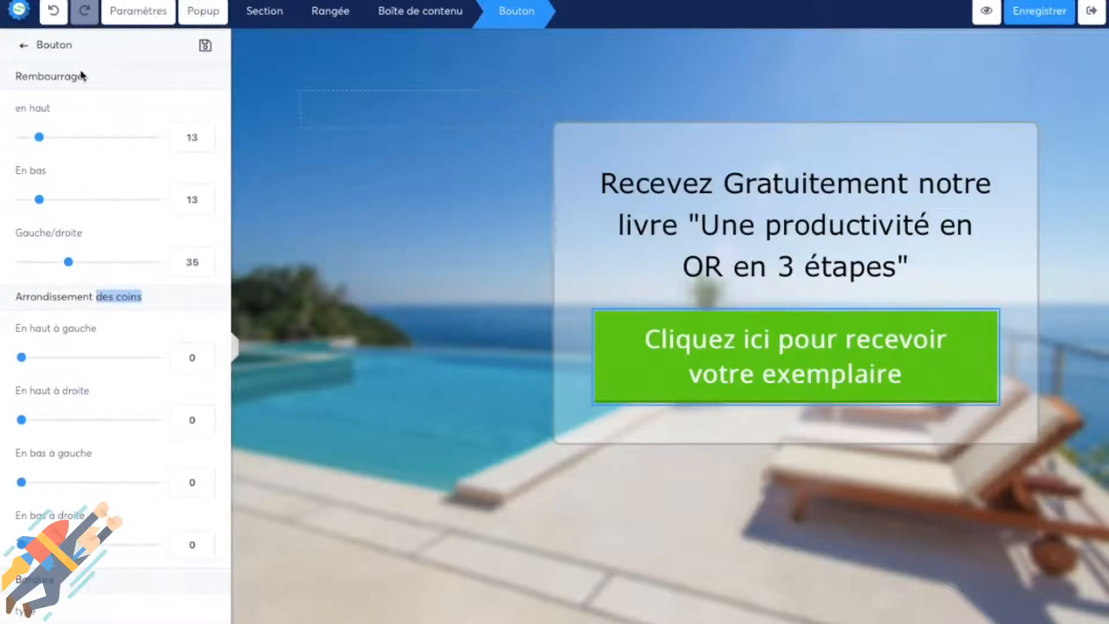
scroll(53, 395, down, 5)
scroll(55, 400, down, 2)
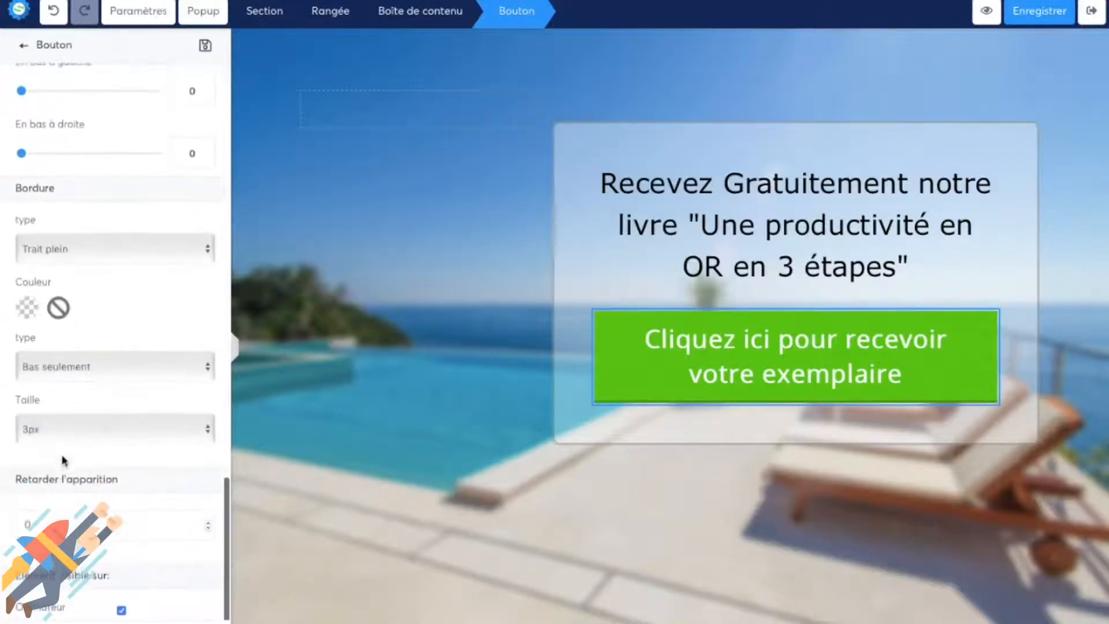
scroll(149, 285, up, 8)
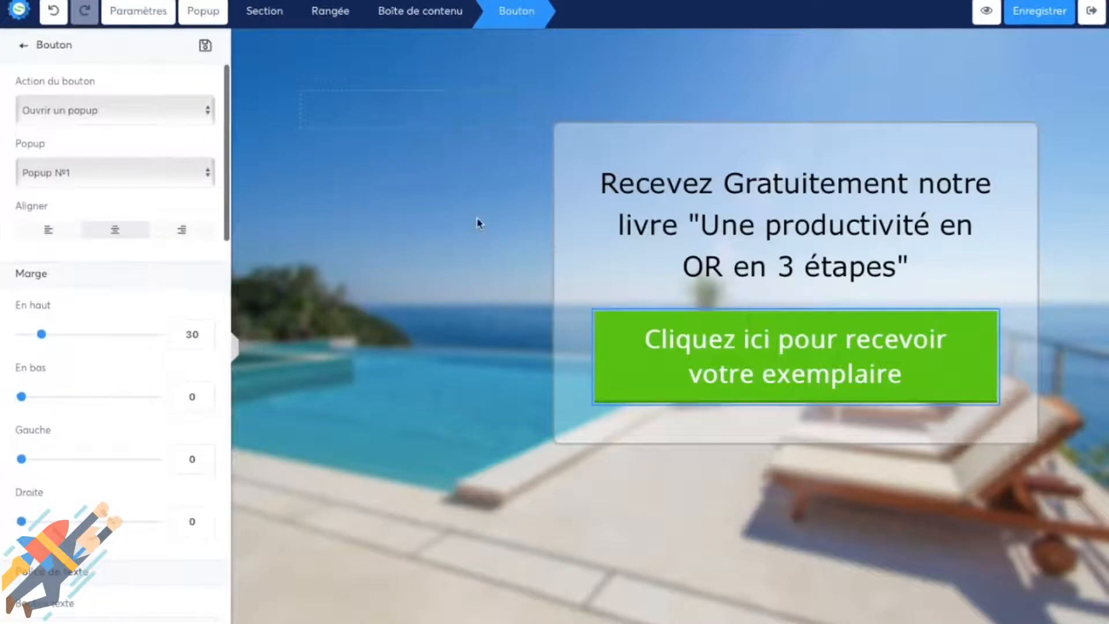
click(579, 284)
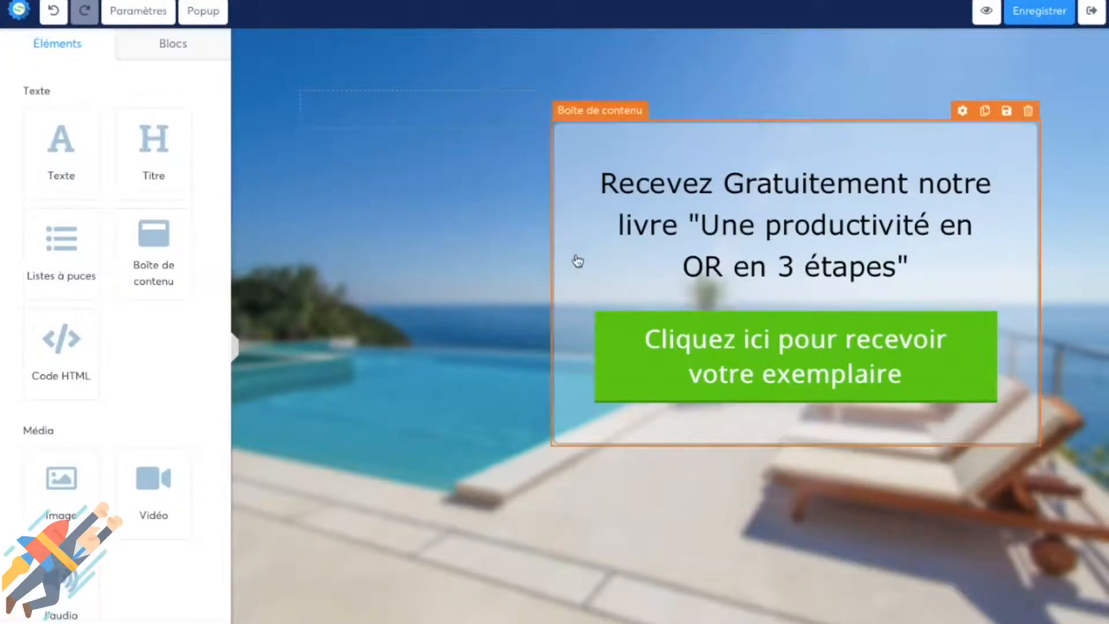
Make the content box around the headline and button less transparent by setting its background colour's alpha to 70.
click(564, 206)
scroll(62, 384, down, 3)
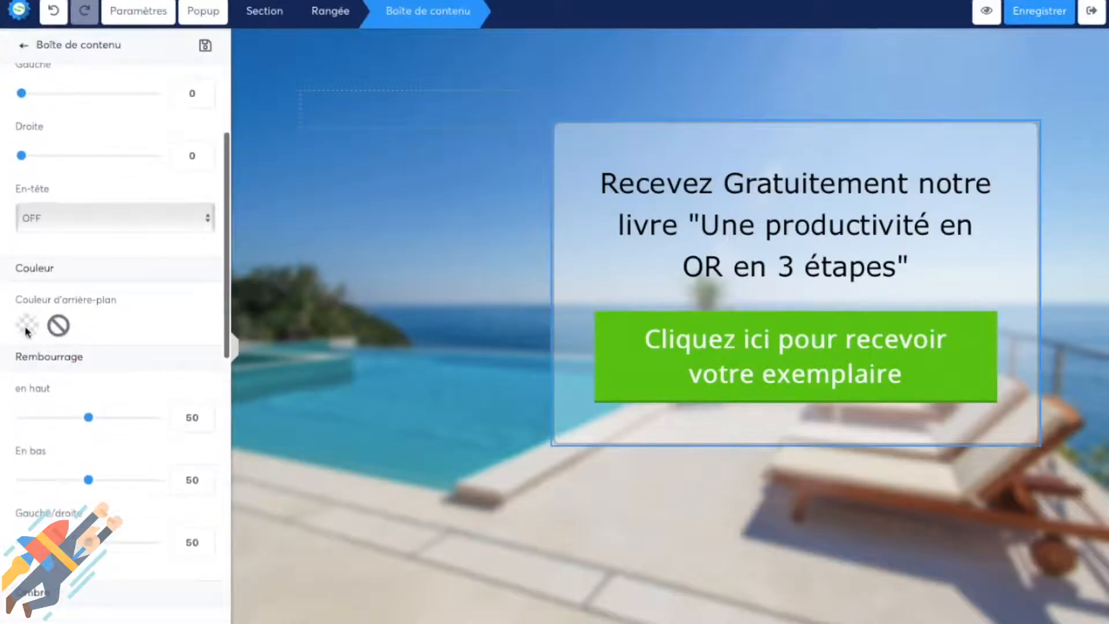
click(27, 323)
click(48, 284)
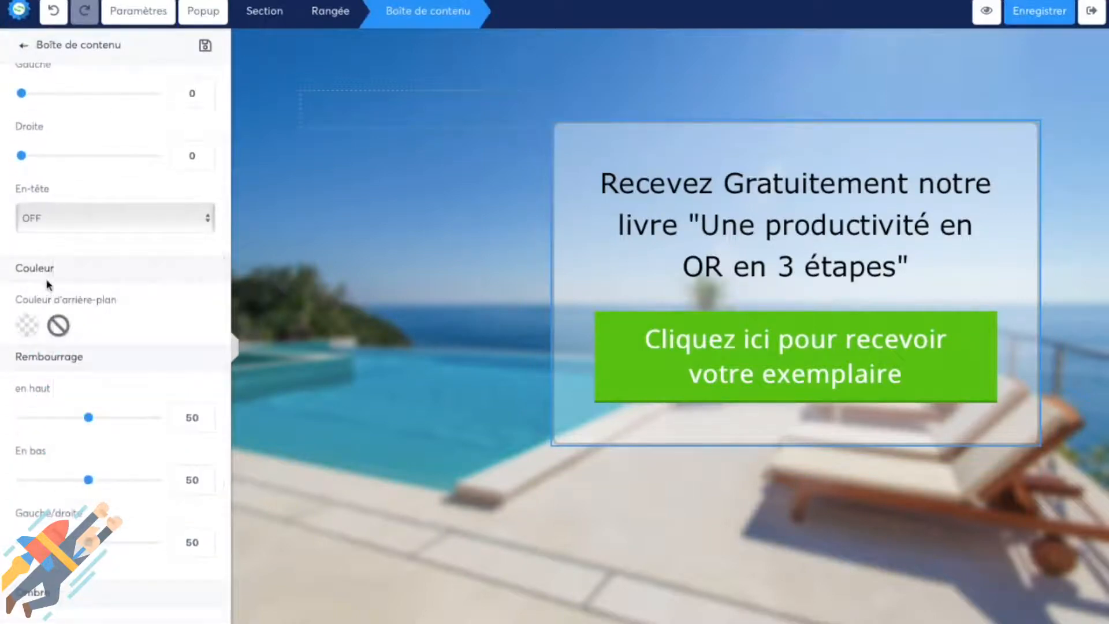
click(34, 327)
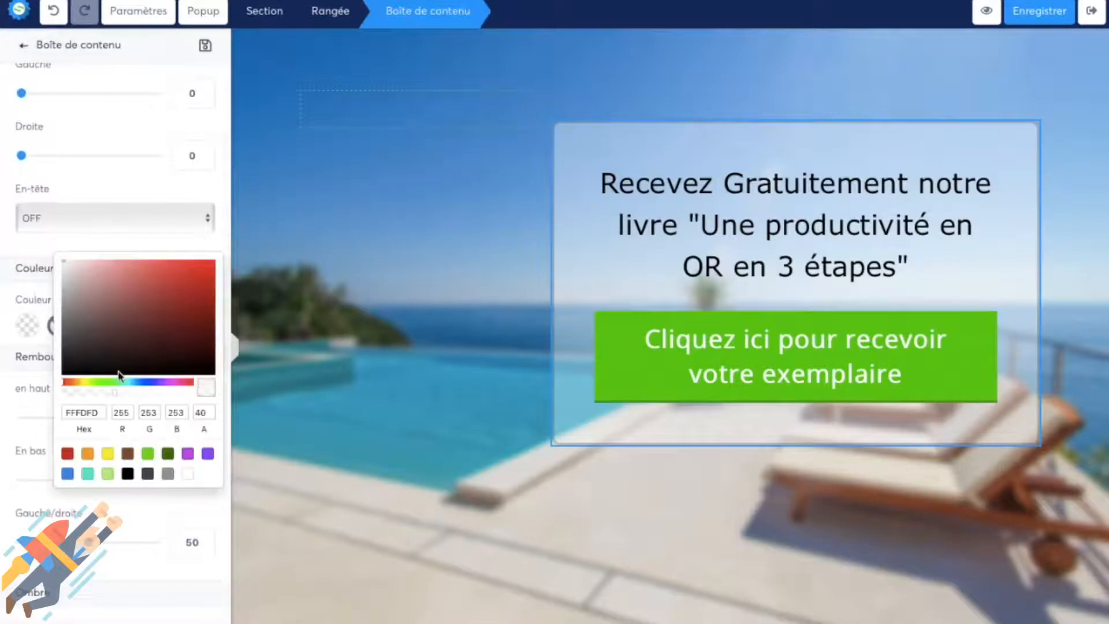
drag(124, 398, 155, 396)
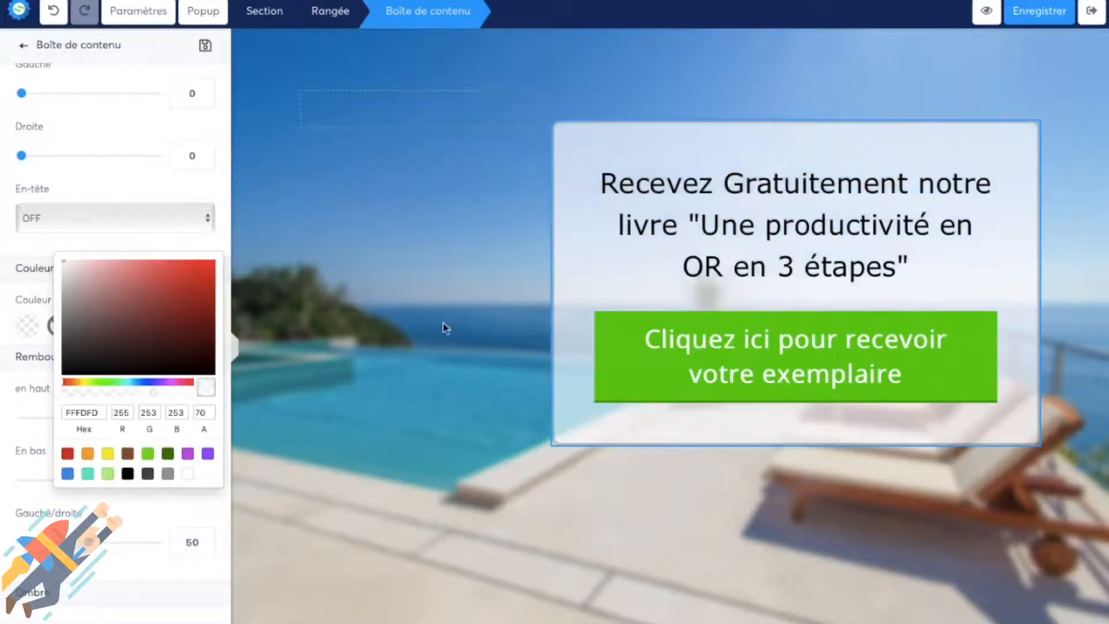
click(452, 351)
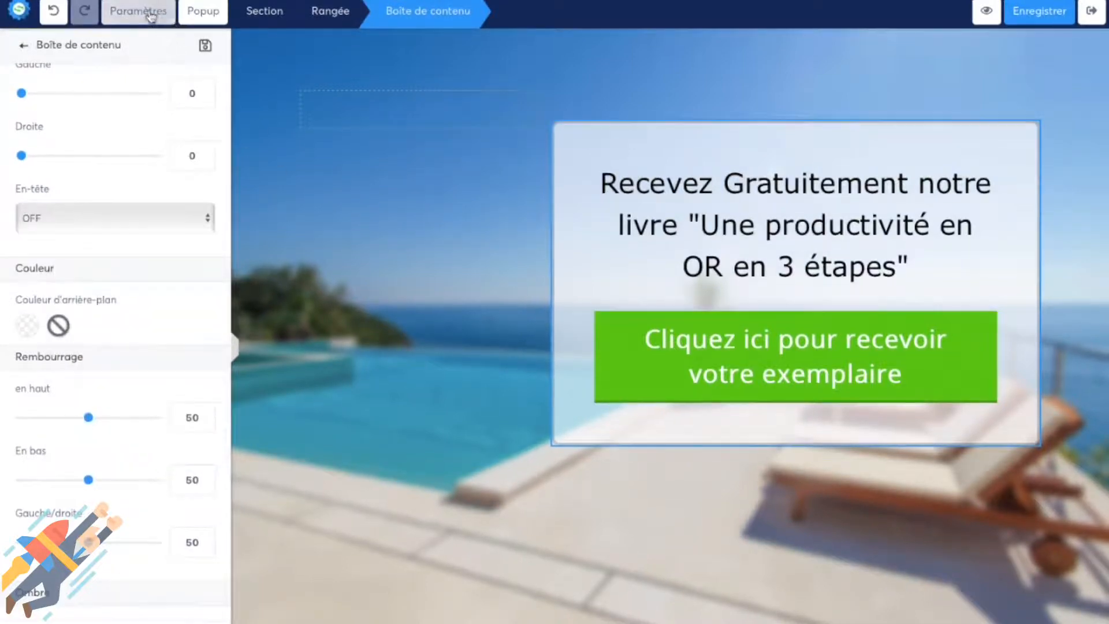
Open the page's popup and replace its title with "À quelle adresse email souhaitez-vous recevoir votre exemplaire ?".
click(202, 10)
click(191, 49)
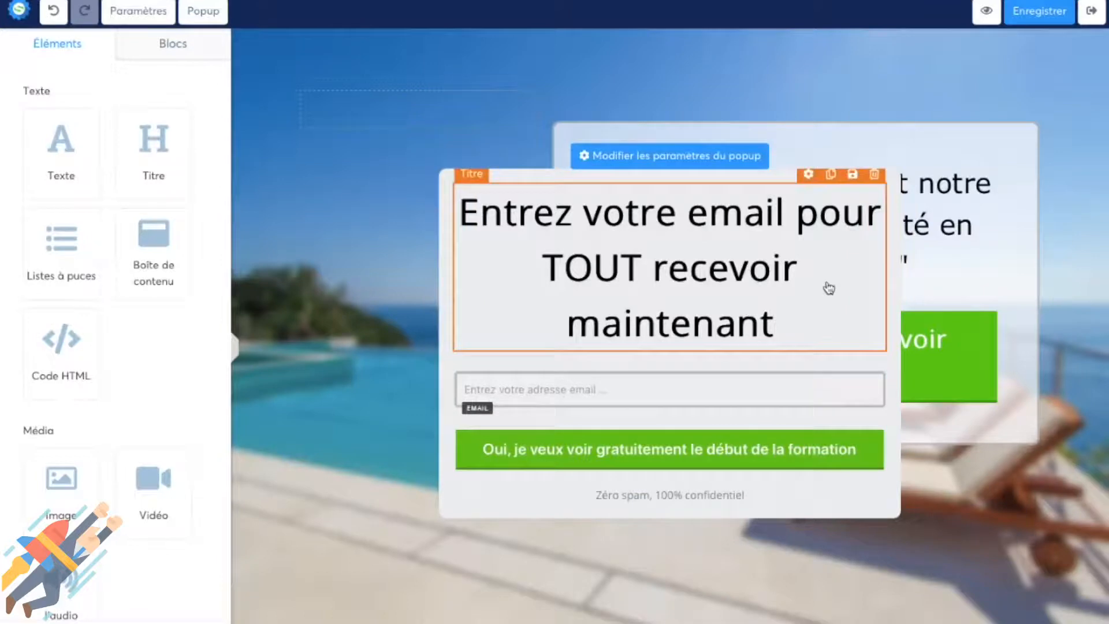
click(642, 226)
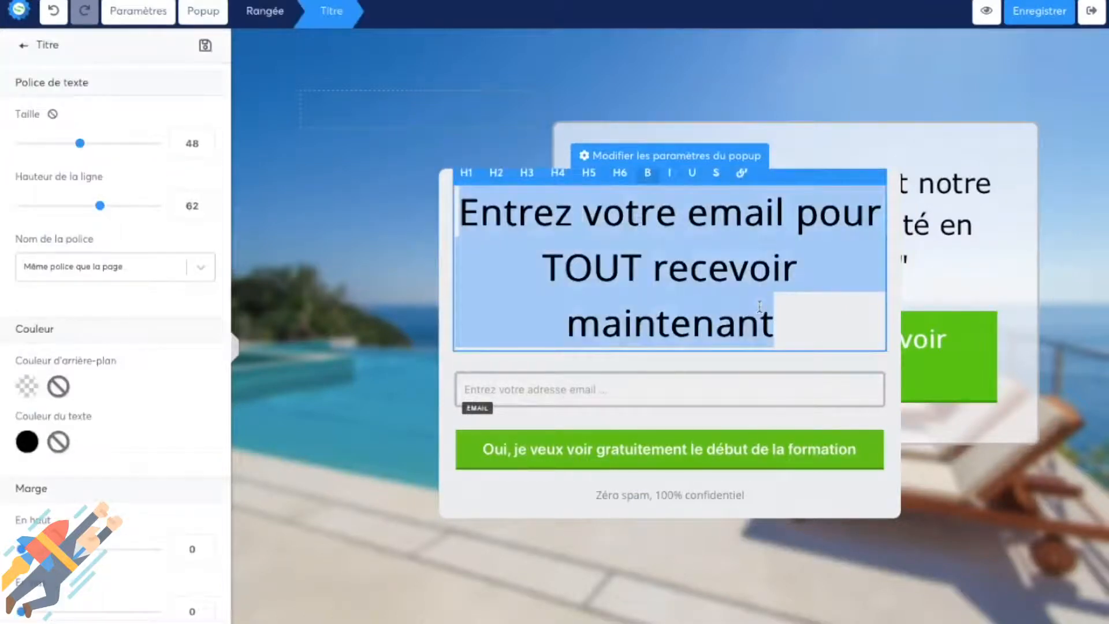
key(BackSpace)
text(À)
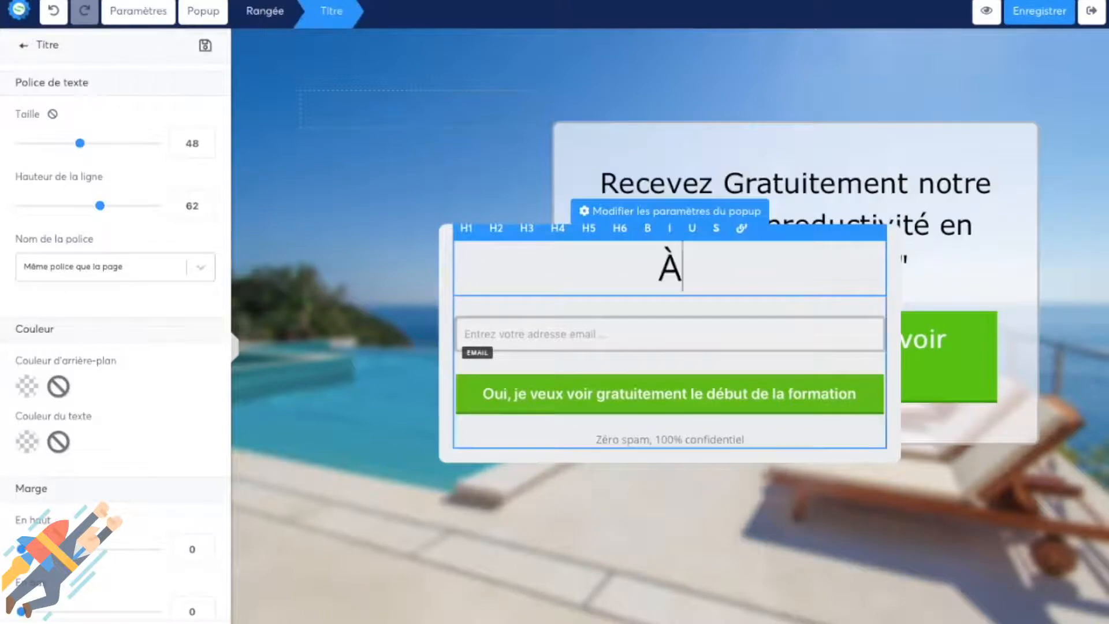
text( quelle adr)
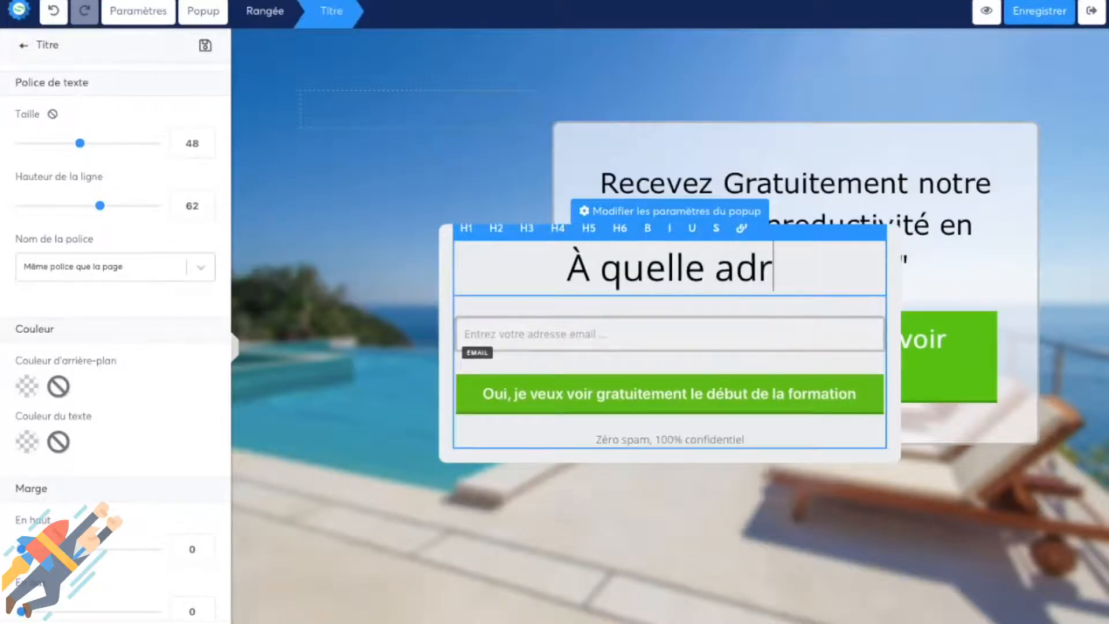
text(esse email )
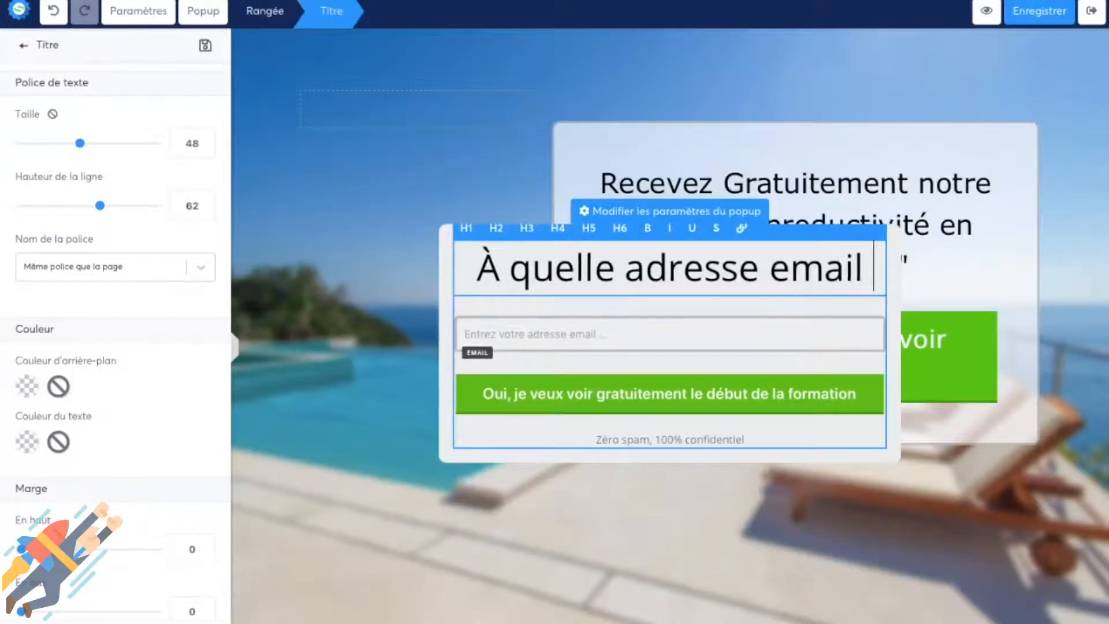
text(souhaitez-vous )
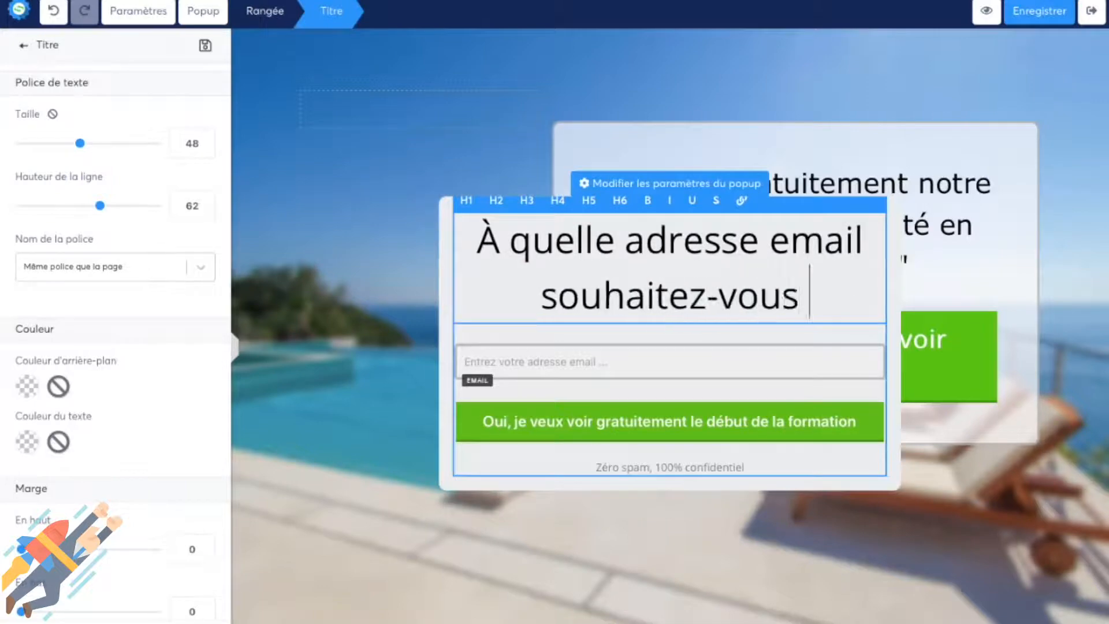
text(recevoir votr)
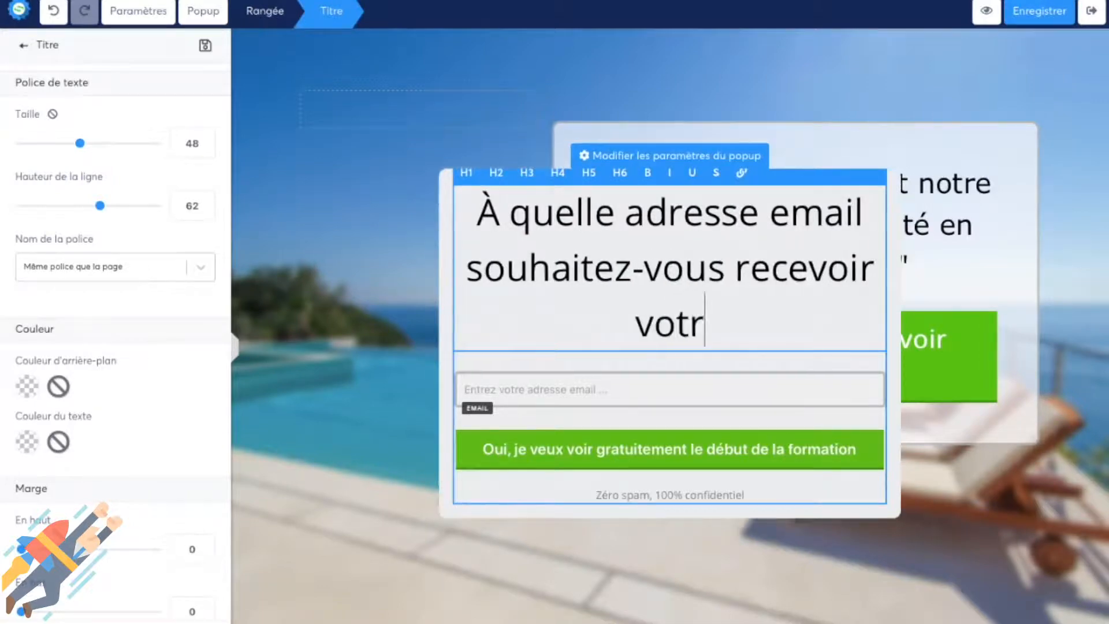
text(e exemplaire ?)
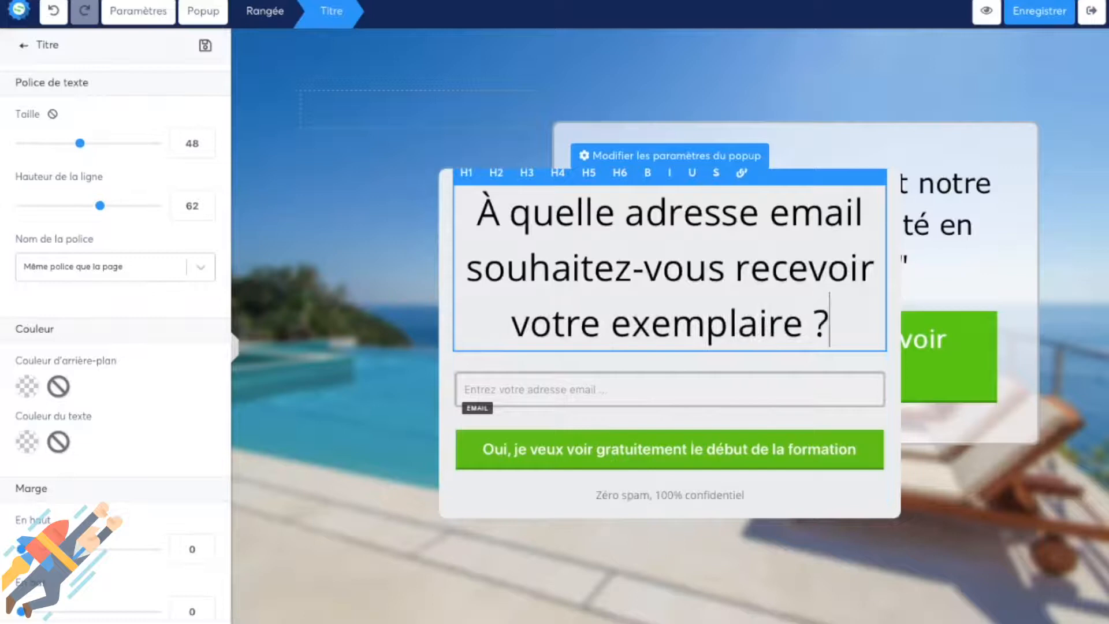
Set the popup title's text size to 38 and its font to the Web Safe typeface "Verdana, Geneva, sans-serif".
key(ctrl+a)
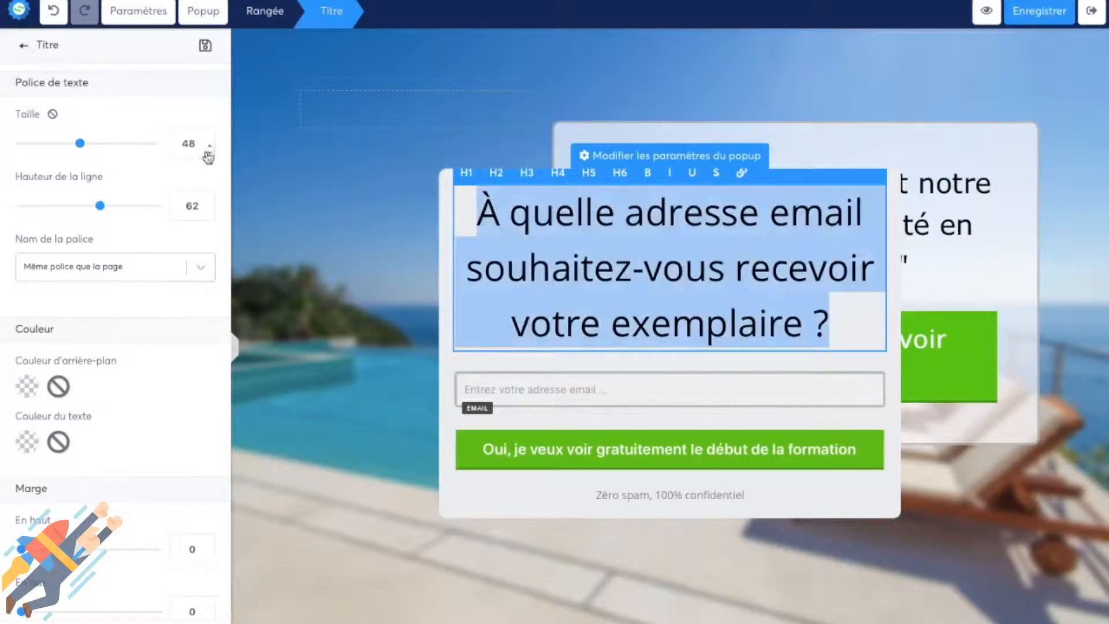
drag(81, 144, 68, 148)
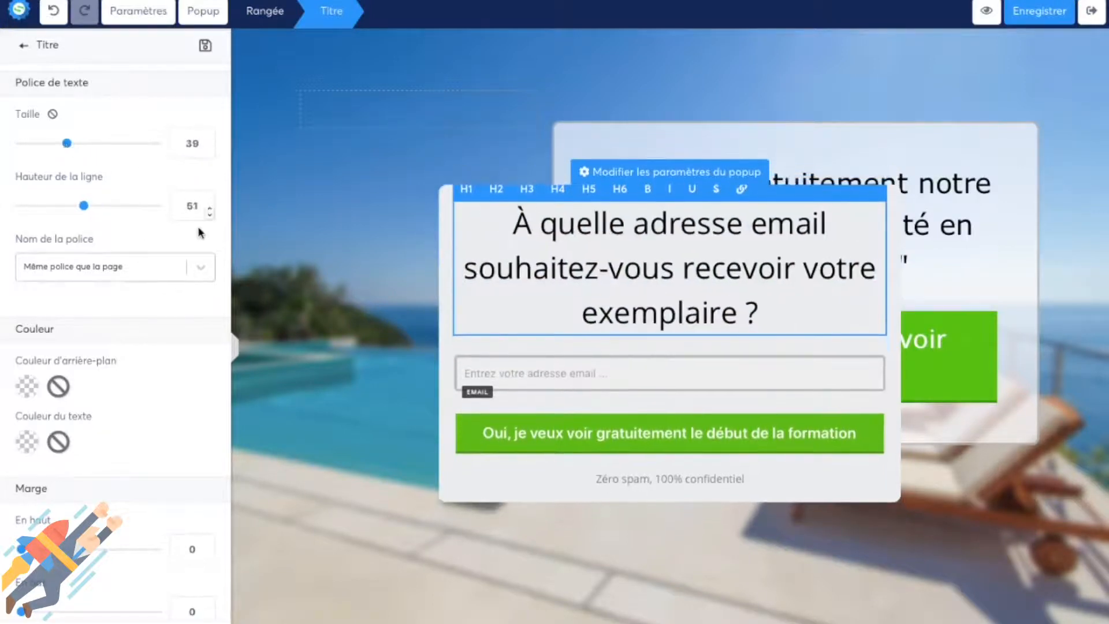
click(203, 274)
click(173, 351)
click(153, 310)
text(ver)
click(156, 348)
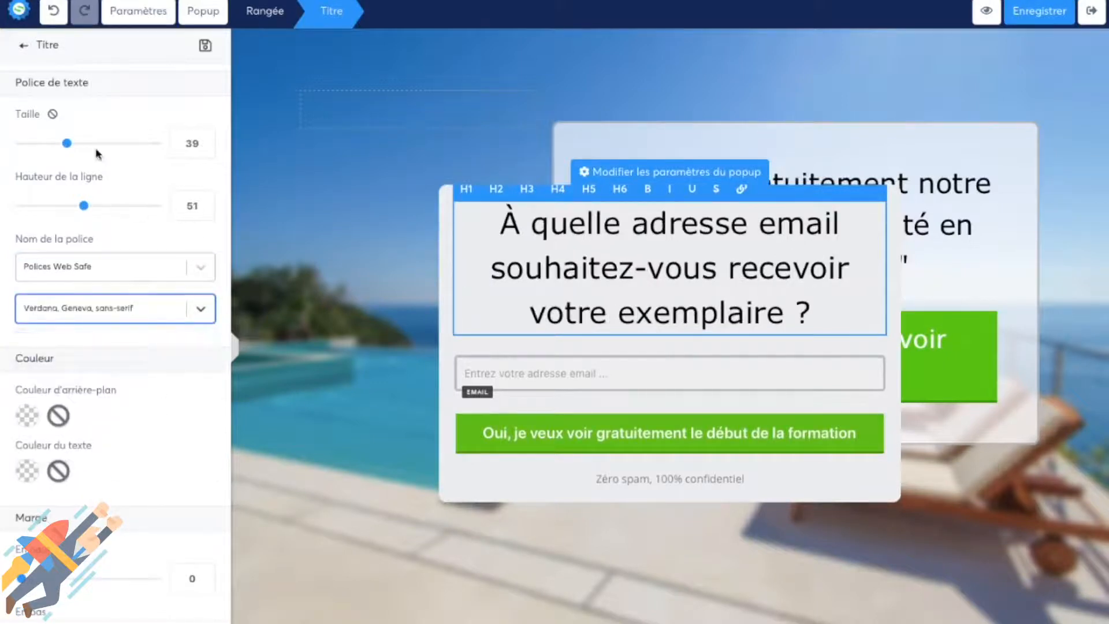
drag(67, 145, 67, 150)
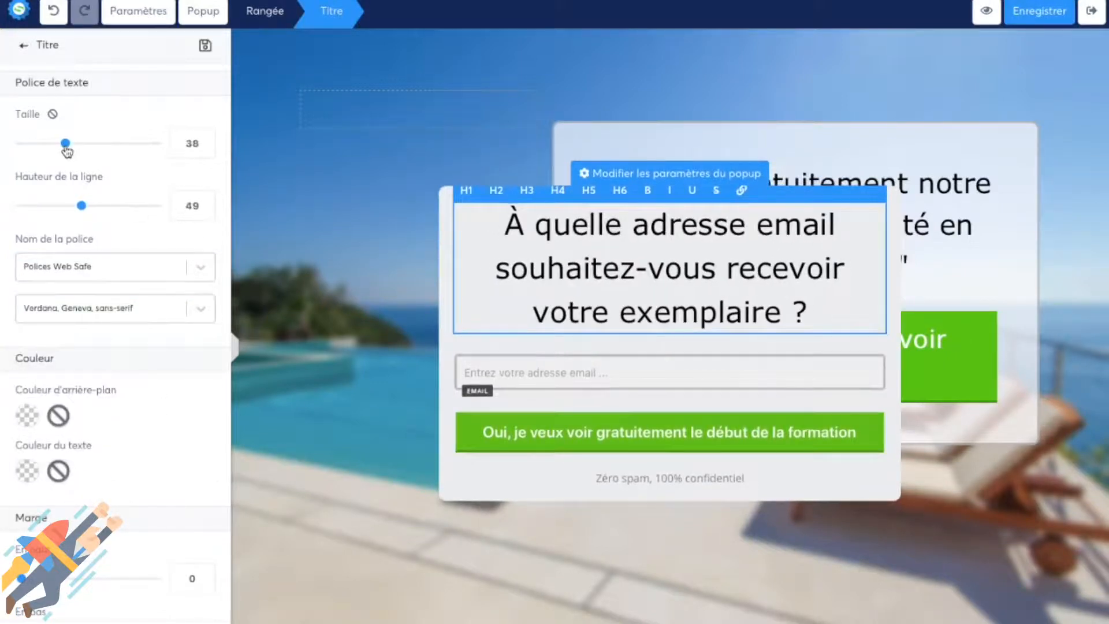
click(571, 399)
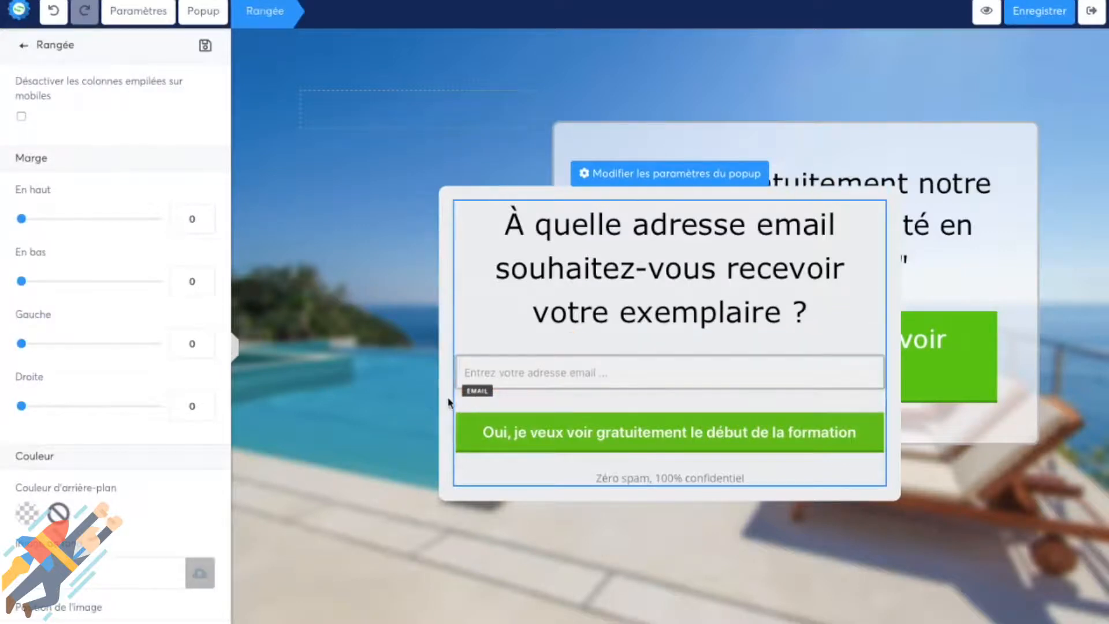
click(366, 436)
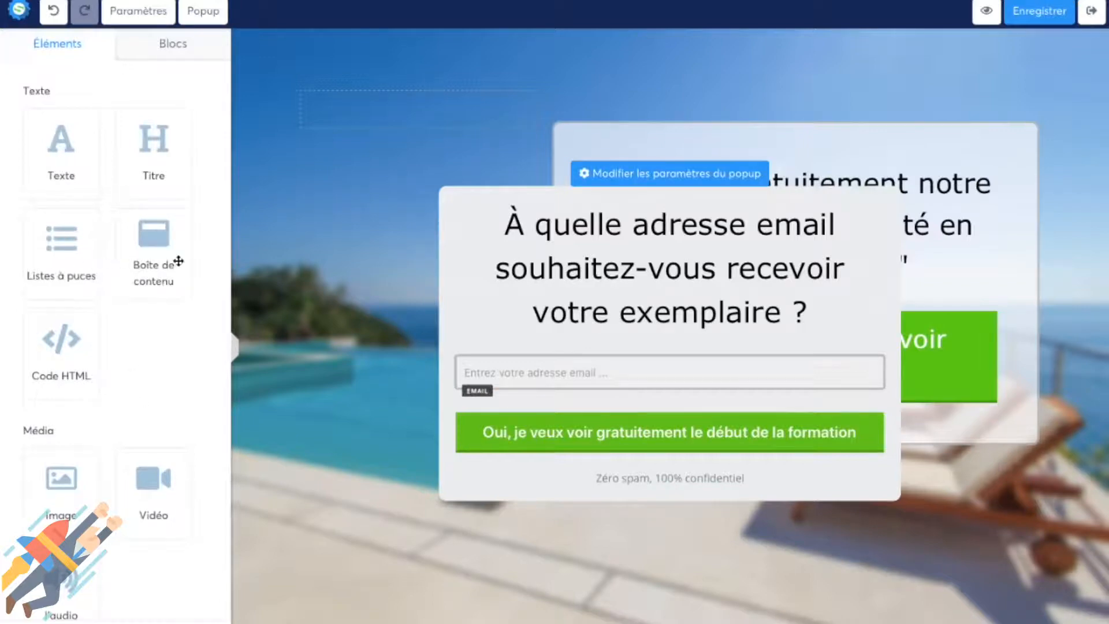
Add a form field between the popup's title and email field, with "Prénom" as its data type.
scroll(123, 404, down, 4)
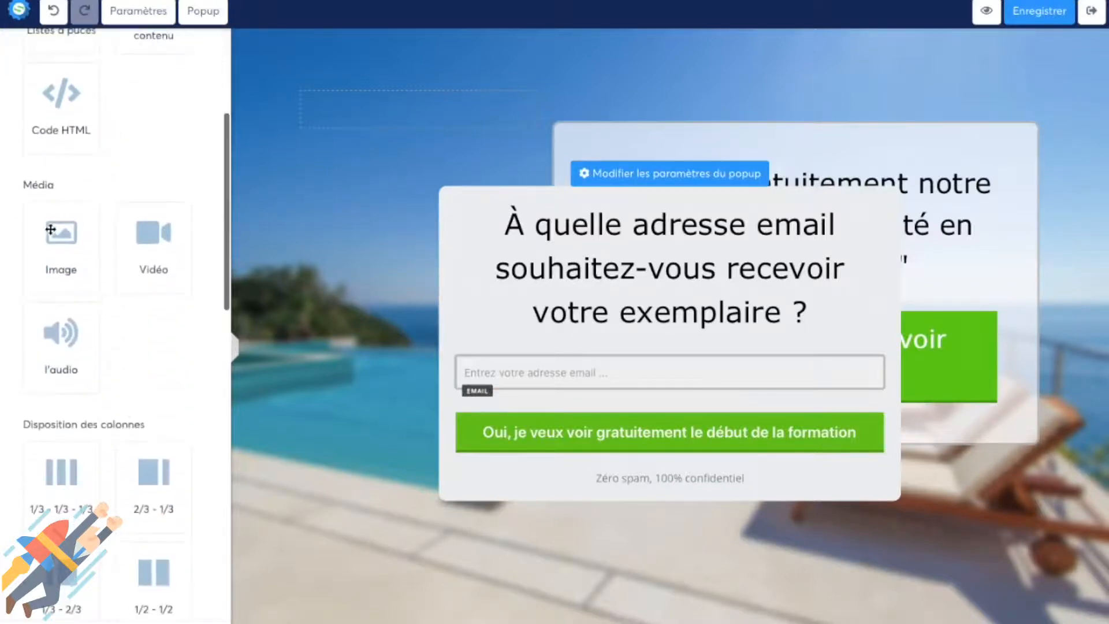
scroll(74, 356, down, 5)
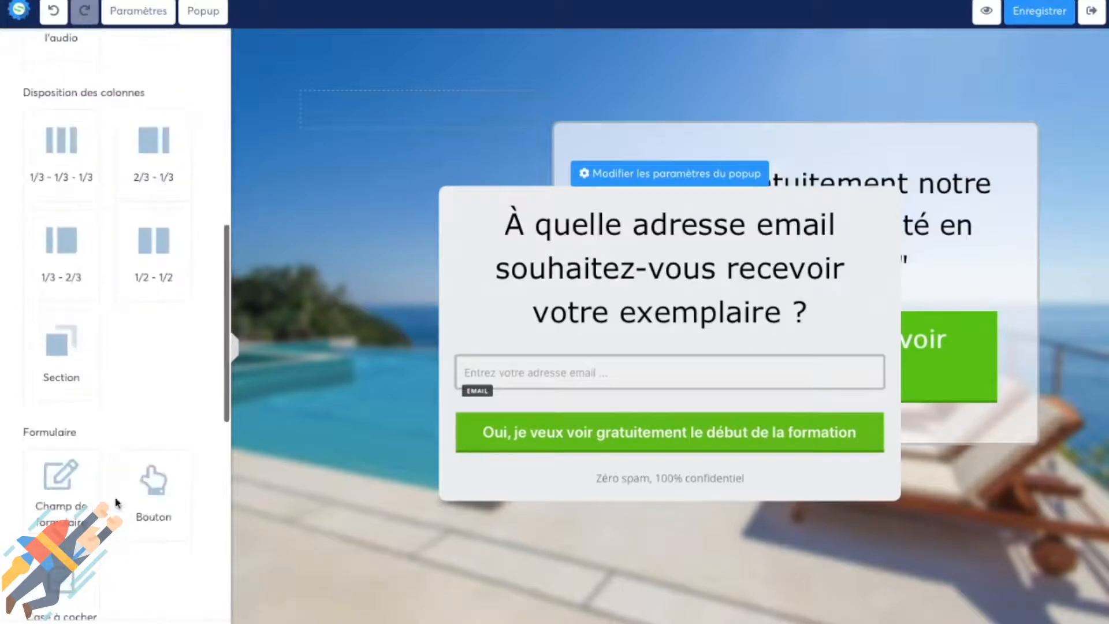
scroll(116, 502, down, 4)
scroll(127, 370, down, 5)
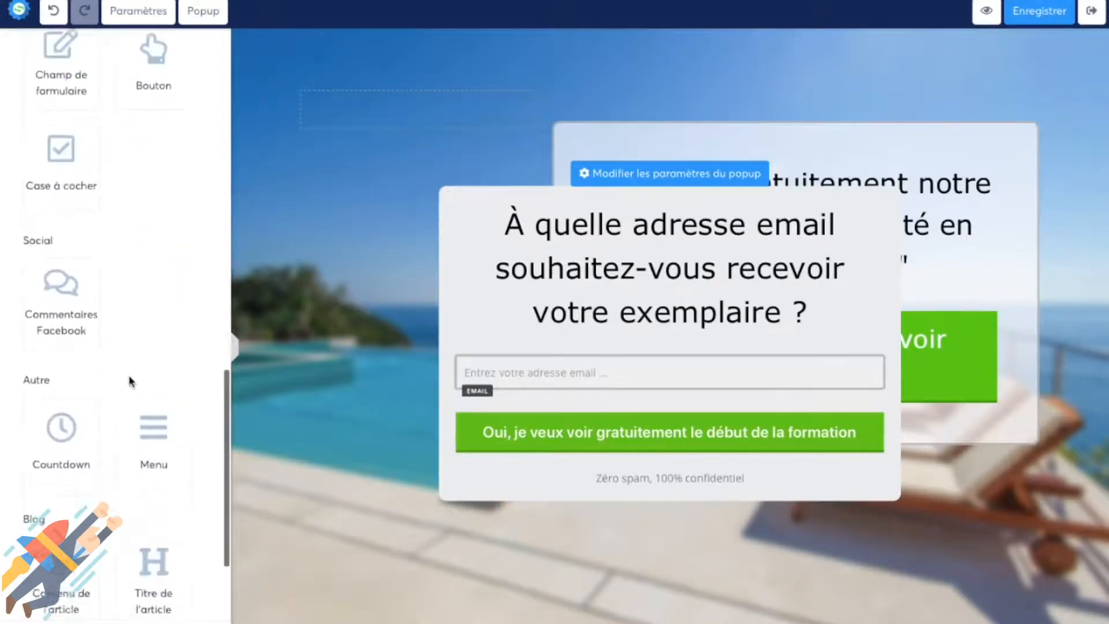
scroll(118, 283, up, 5)
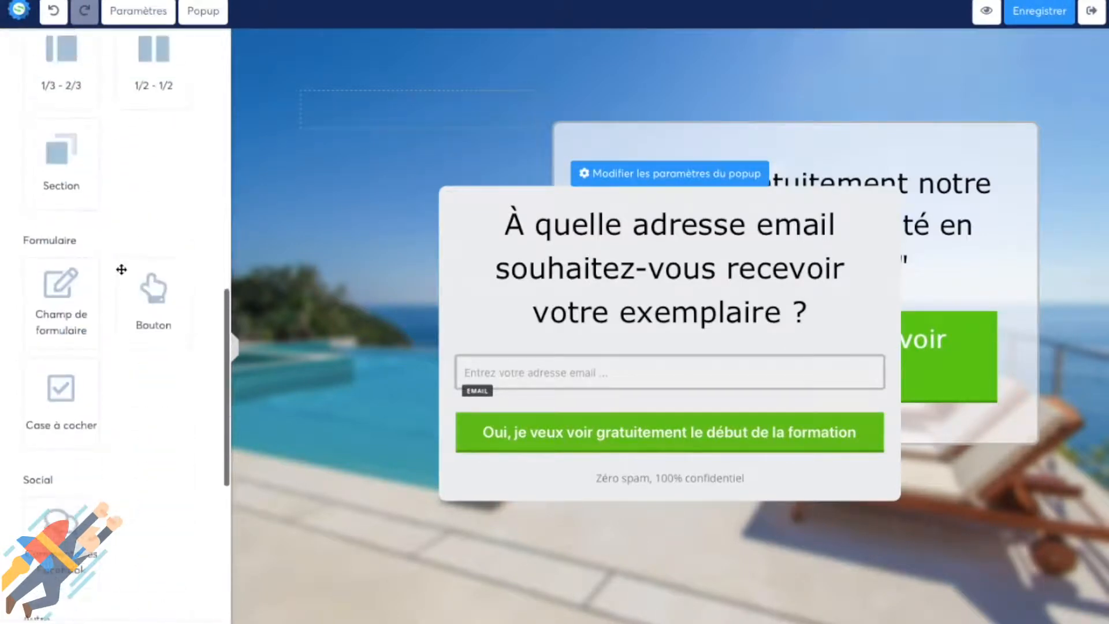
drag(65, 319, 628, 376)
click(625, 353)
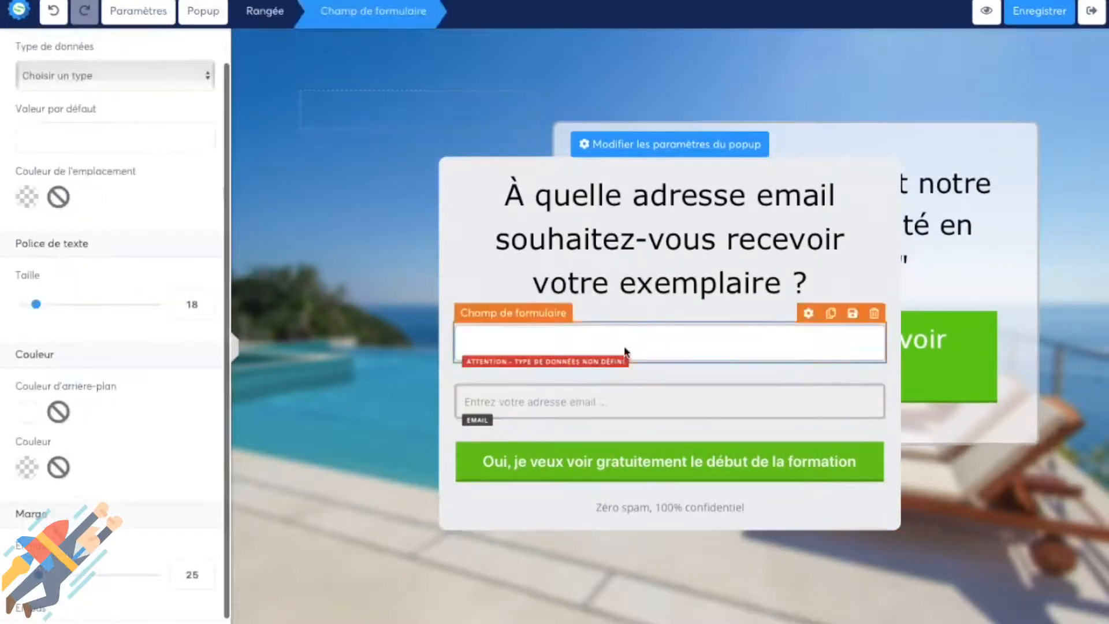
click(109, 111)
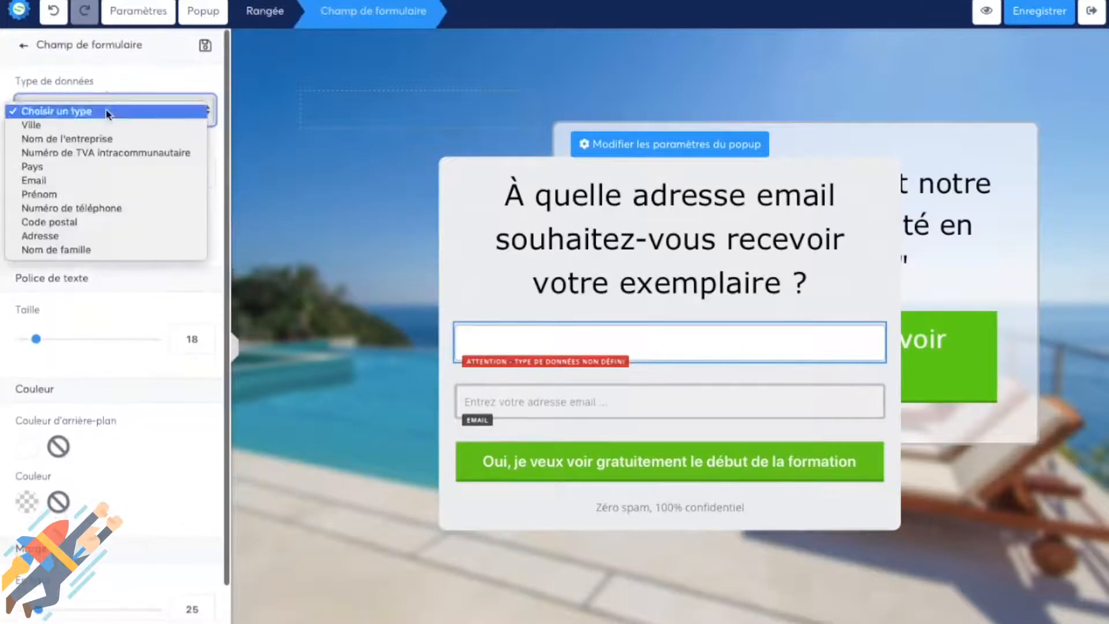
click(95, 194)
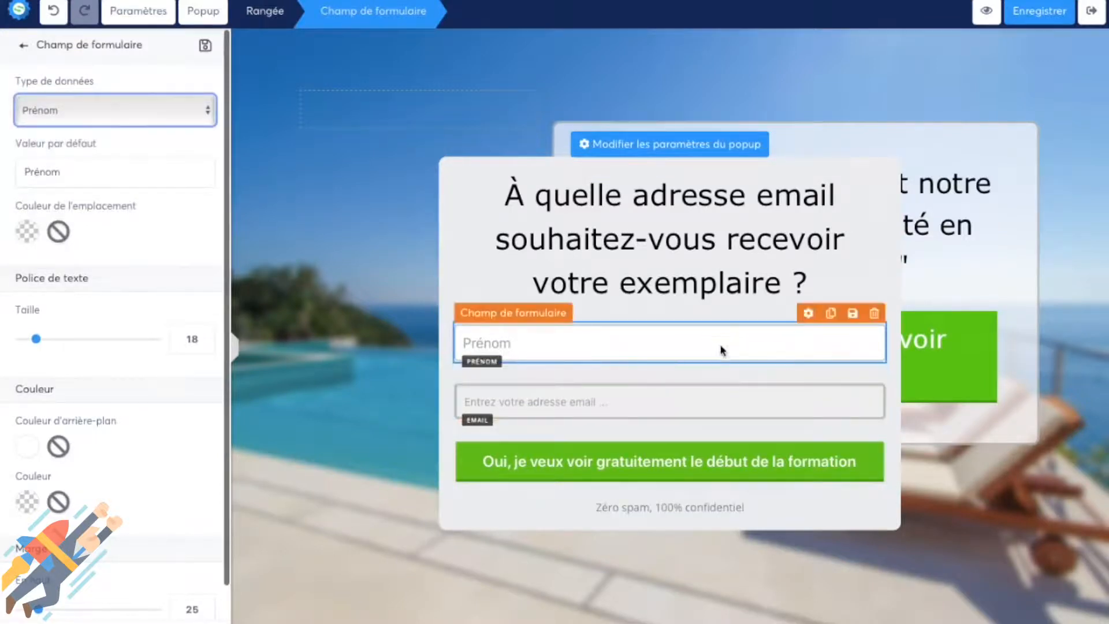
Give the popup's email field a white background and set its default value to "Email".
click(809, 399)
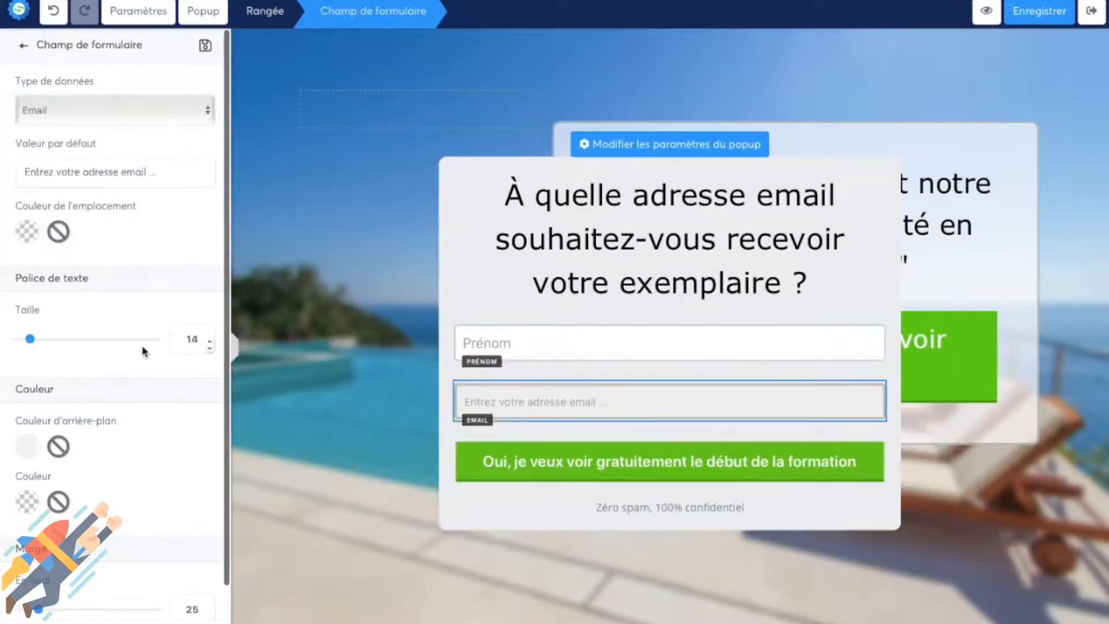
click(28, 446)
click(187, 593)
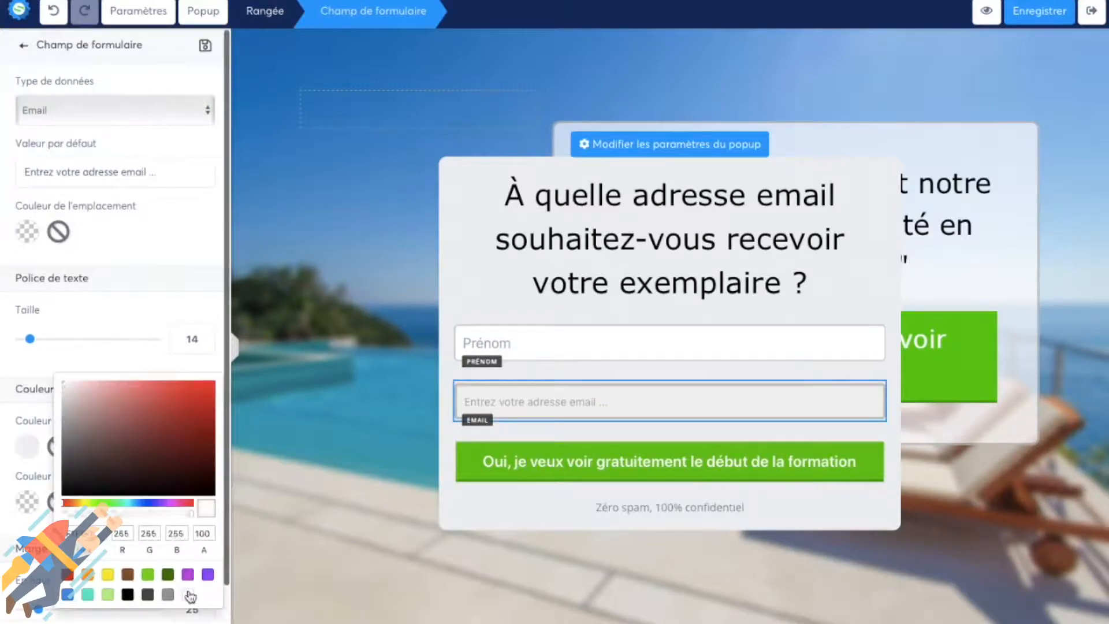
click(628, 324)
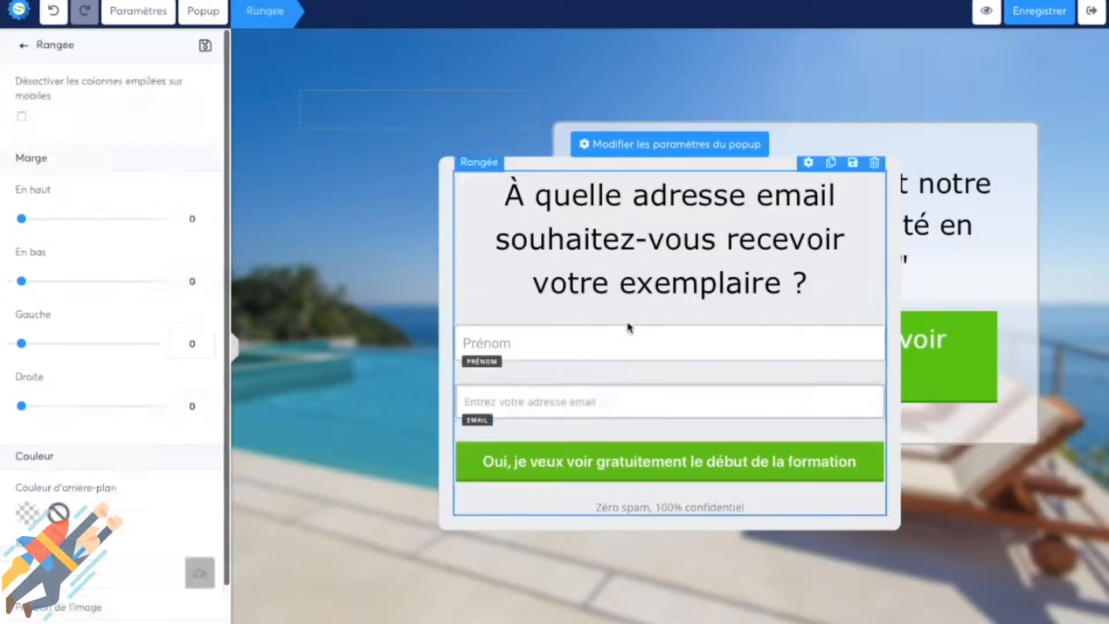
click(534, 402)
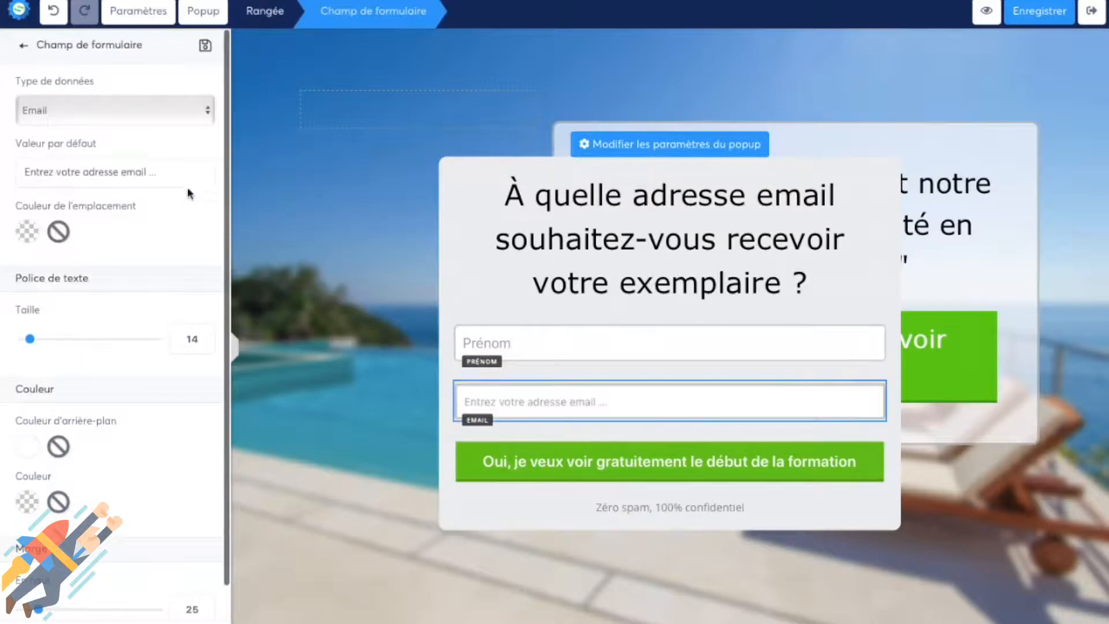
triple_click(125, 161)
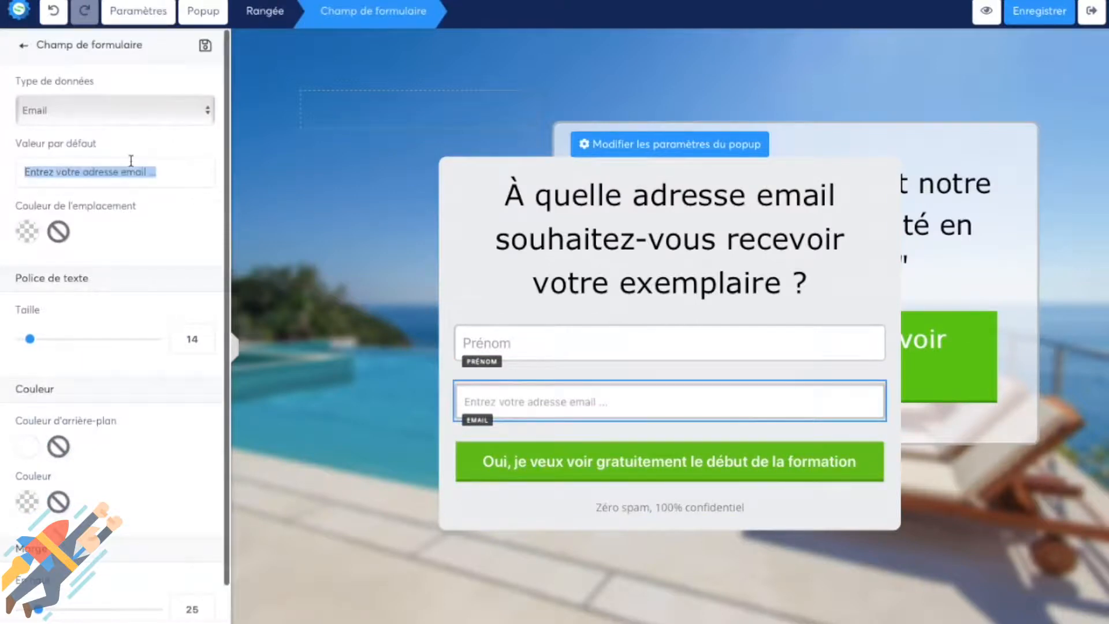
text(Email)
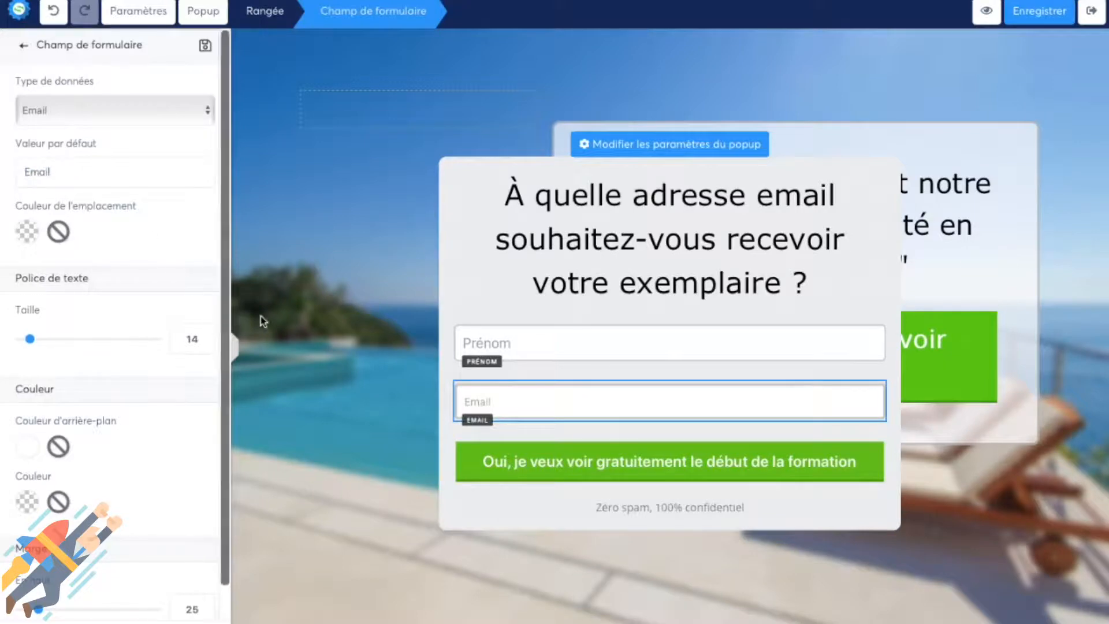
click(589, 374)
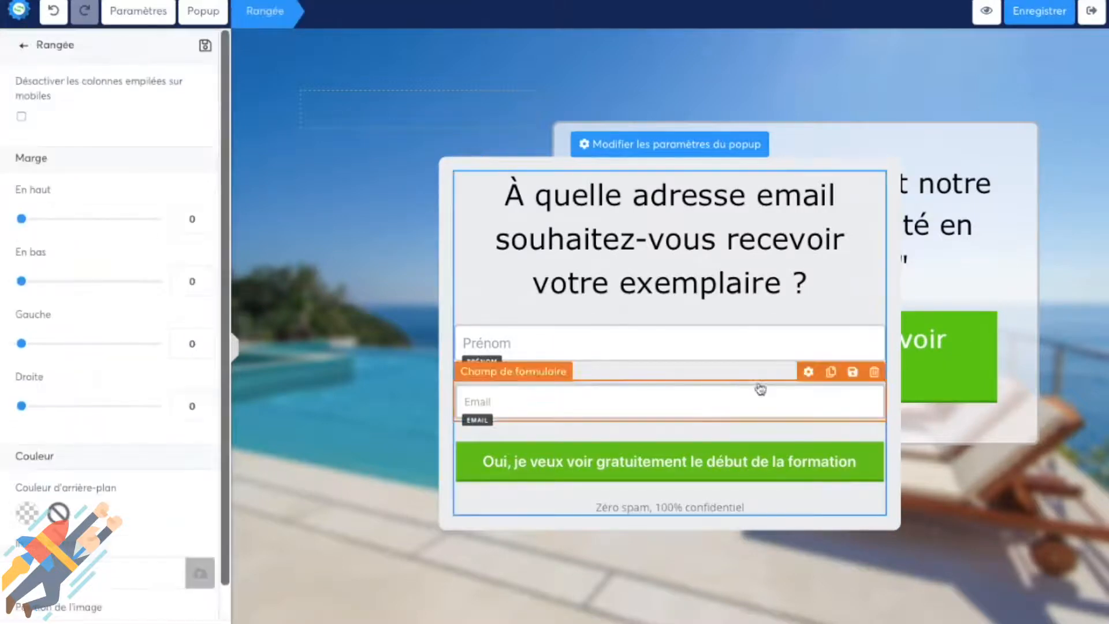
Replace the popup's email field with a duplicate of the "Prénom" field whose data type is set to "Email".
click(874, 371)
click(696, 334)
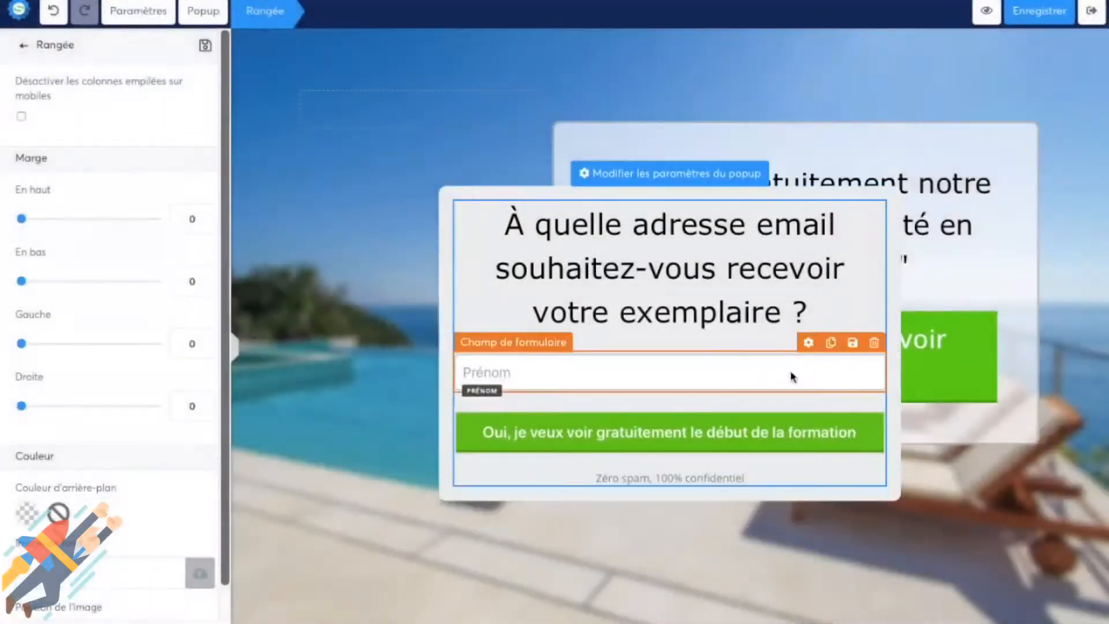
click(832, 343)
click(749, 403)
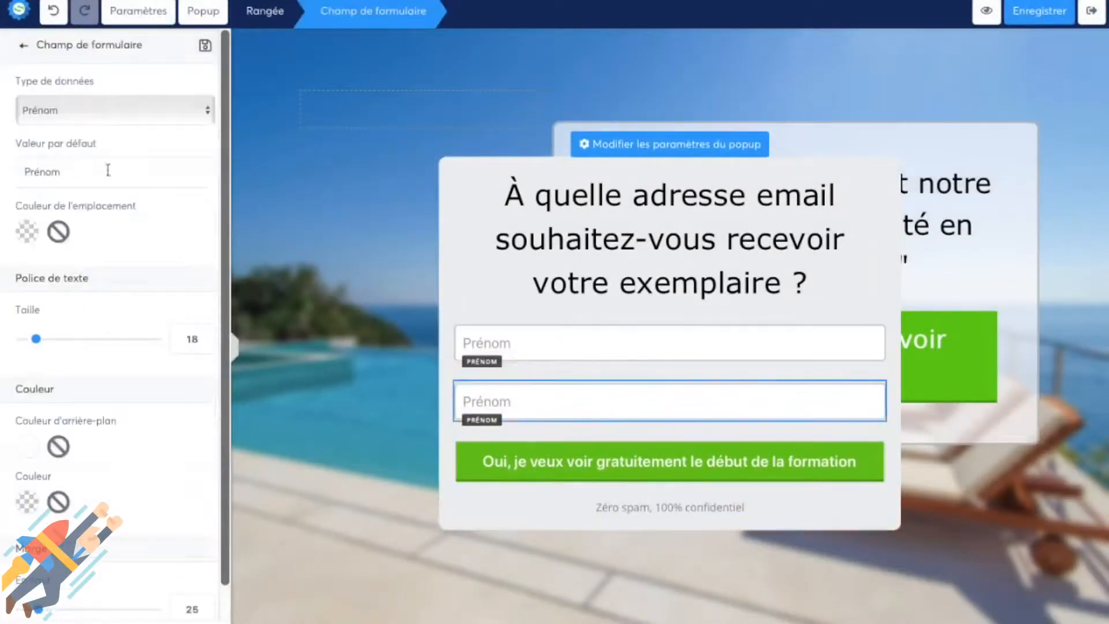
click(143, 113)
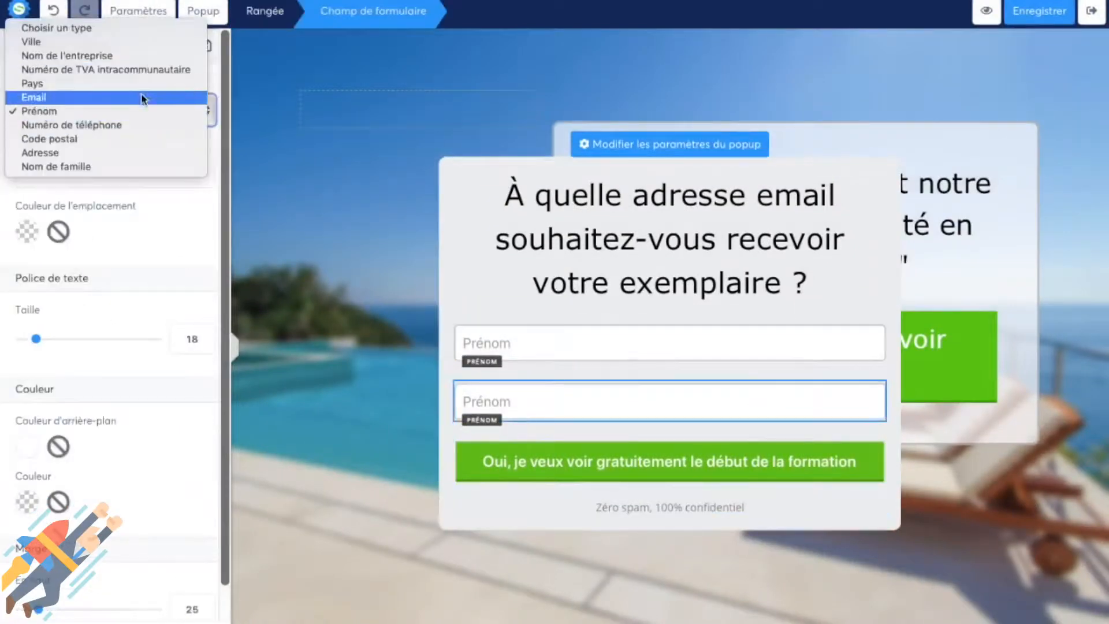
click(145, 97)
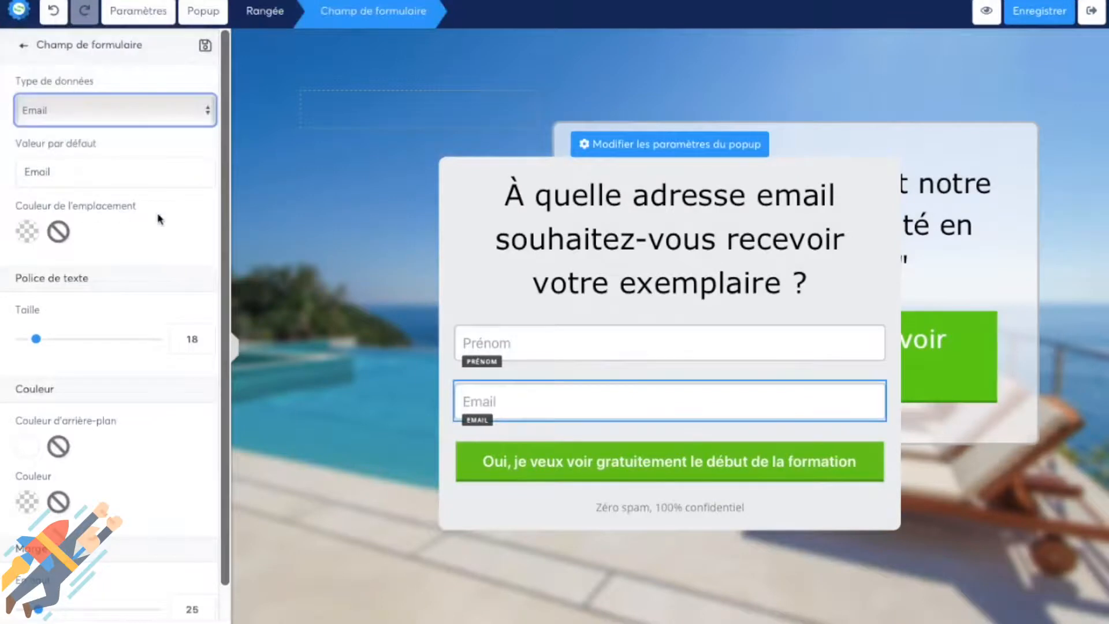
click(296, 261)
Examine the data types available for the popup's first-name field, keeping "Prénom" selected.
click(562, 346)
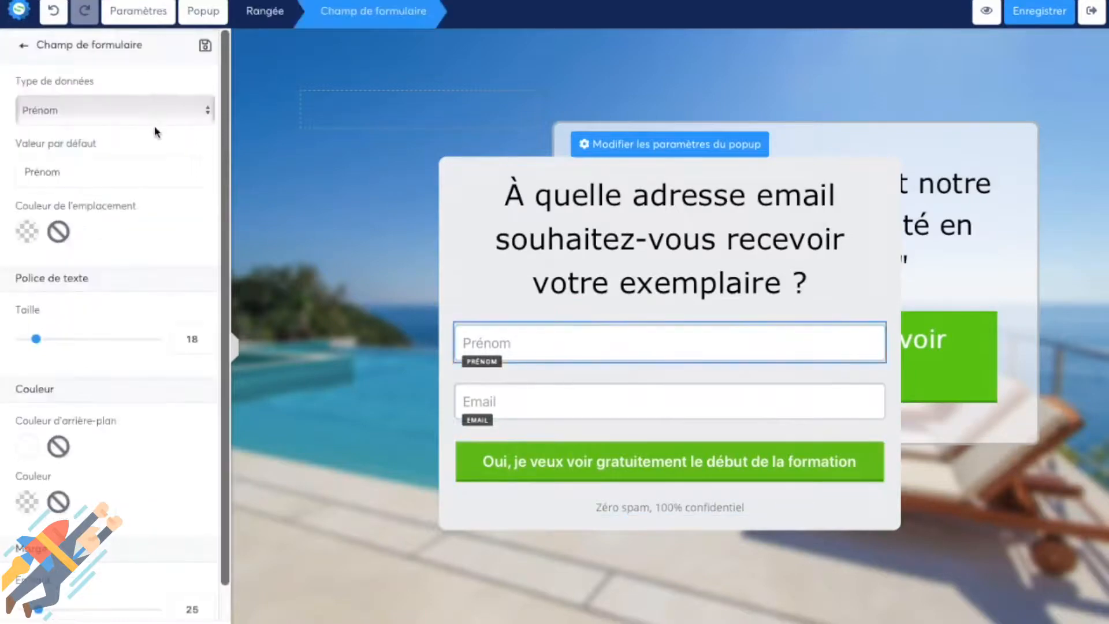
click(156, 112)
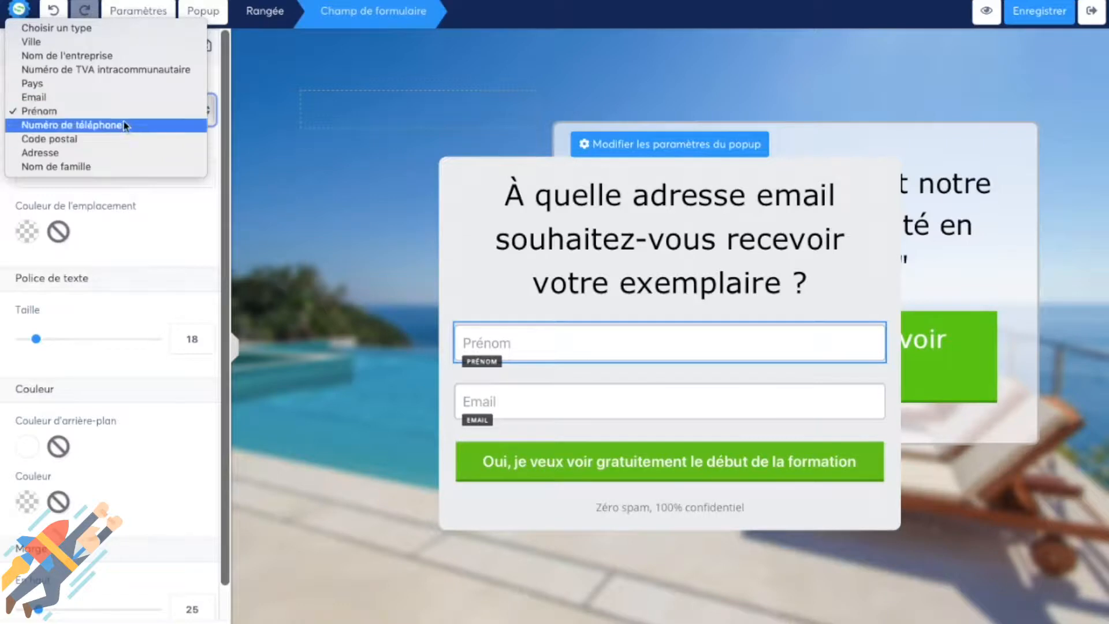
click(212, 202)
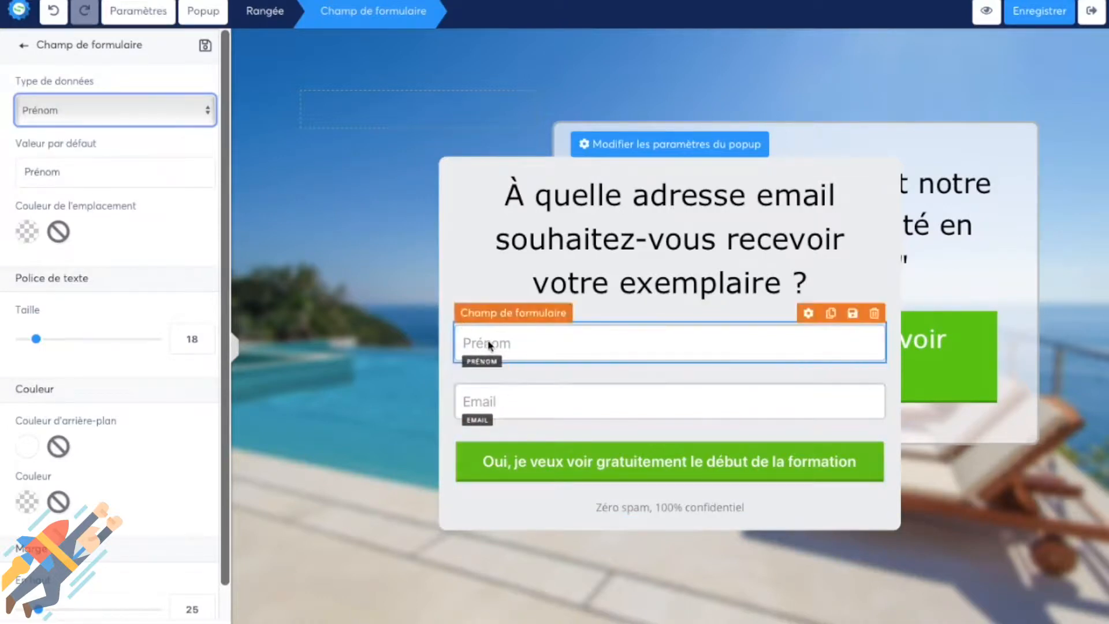
Change the popup button's text to "Oui, je veux voir gratuitement mon exemplaire".
click(584, 460)
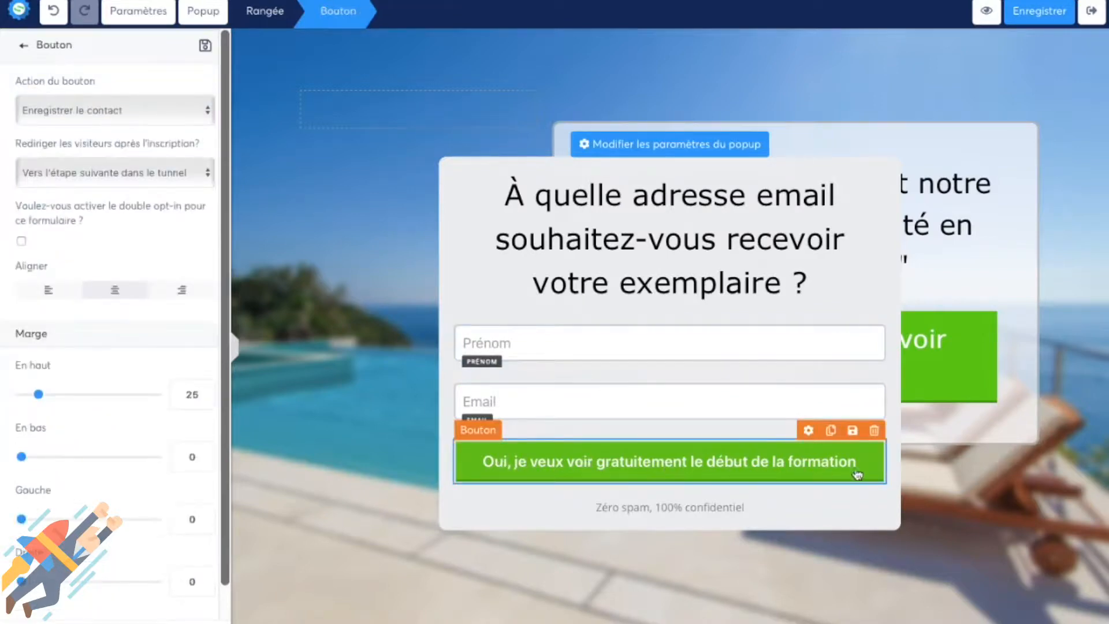
scroll(128, 344, down, 5)
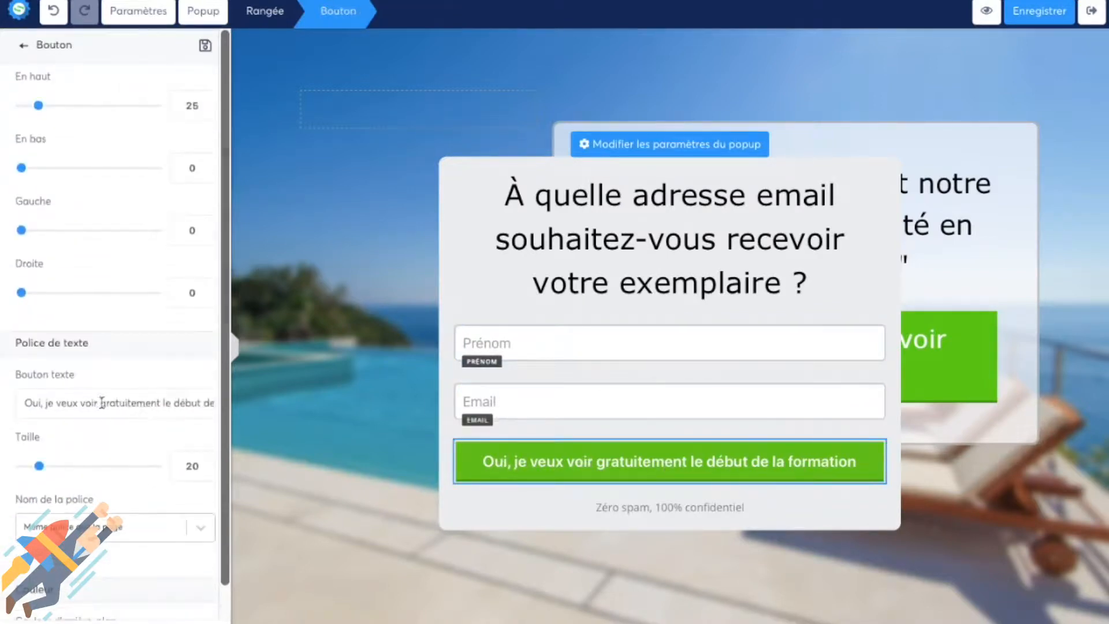
drag(163, 403, 213, 403)
text(m)
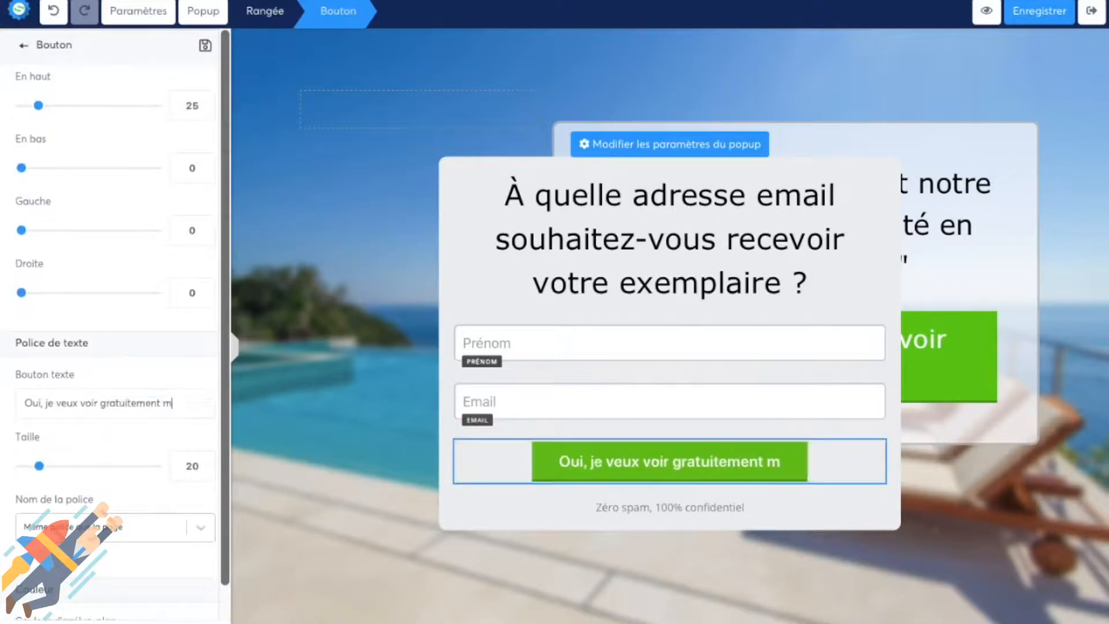
text(on exemplaire)
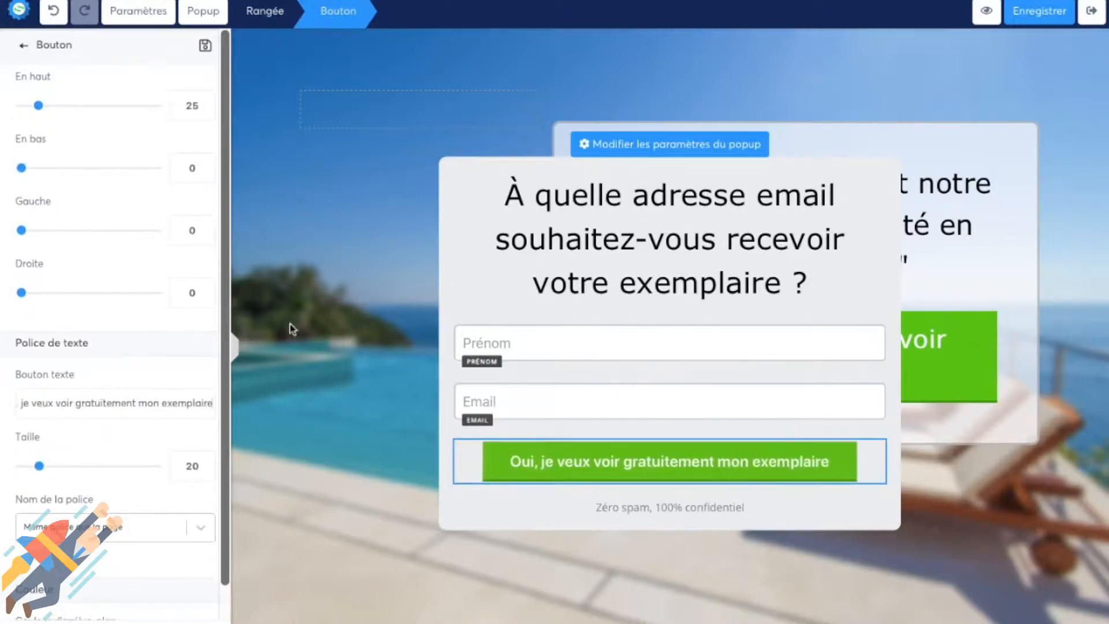
Examine the popup button's available actions and post-signup redirect options, keeping "Enregistrer le contact" and "Vers l'étape suivante dans le tunnel".
scroll(176, 327, up, 5)
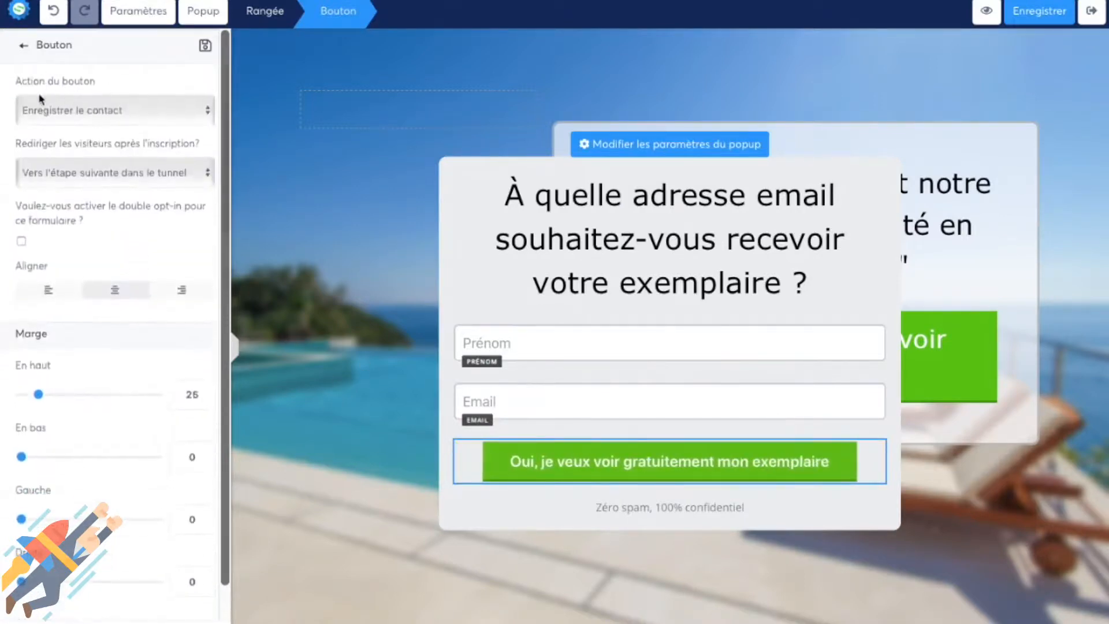
click(47, 115)
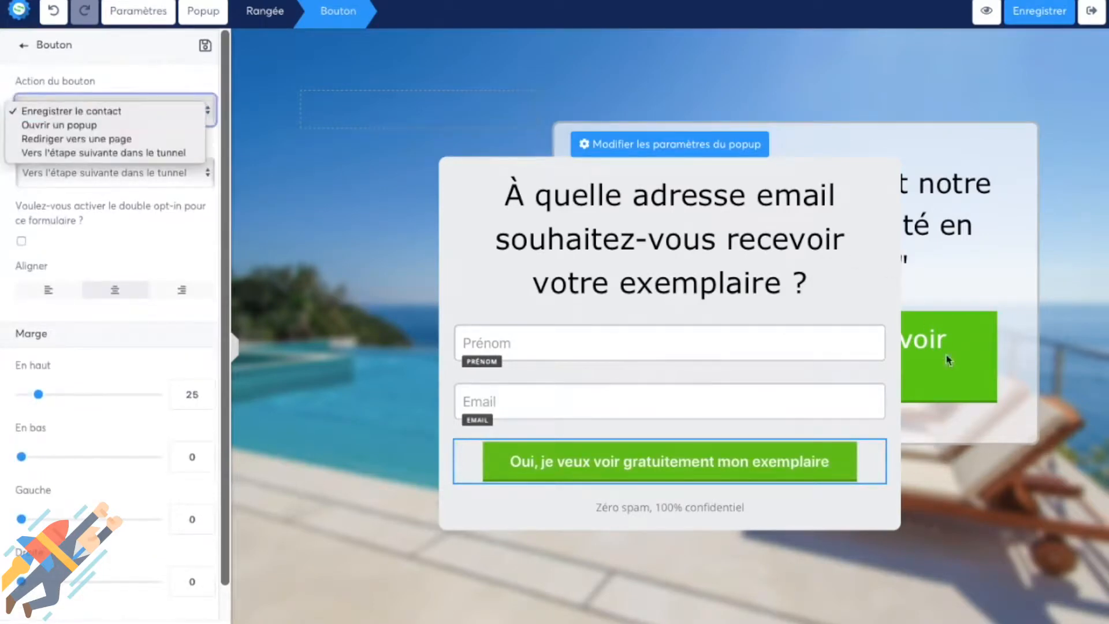
click(163, 88)
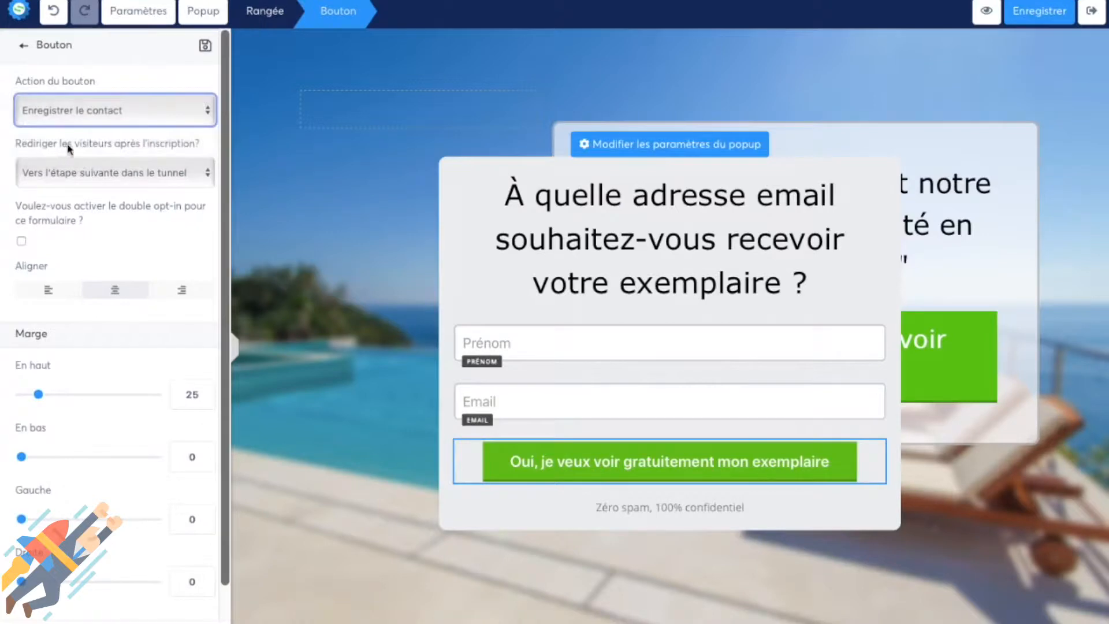
drag(68, 144, 208, 144)
click(165, 175)
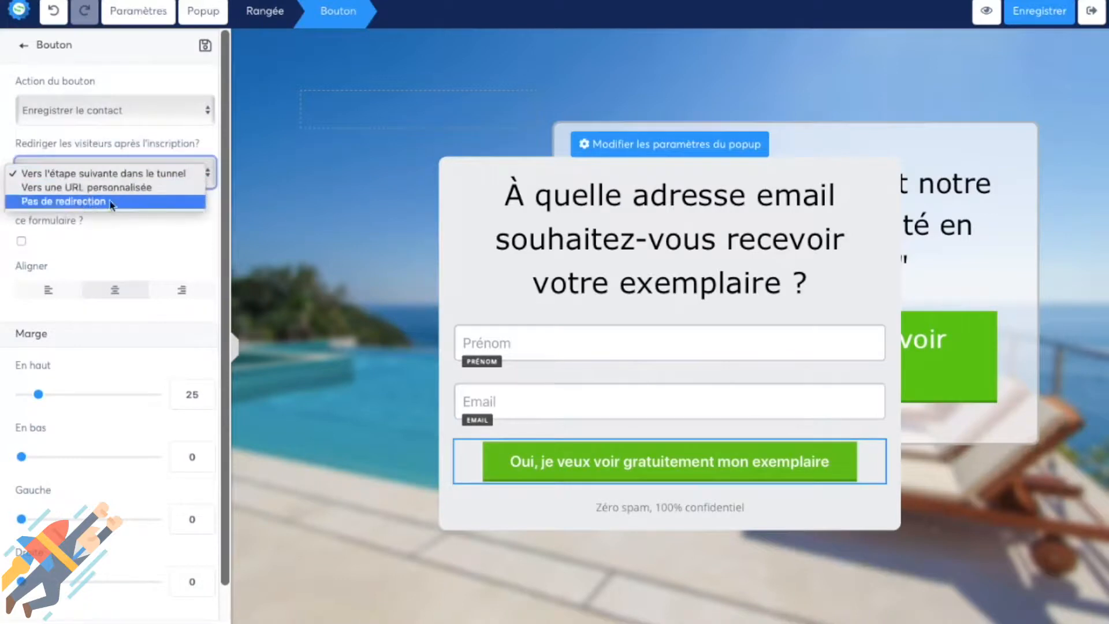
click(140, 151)
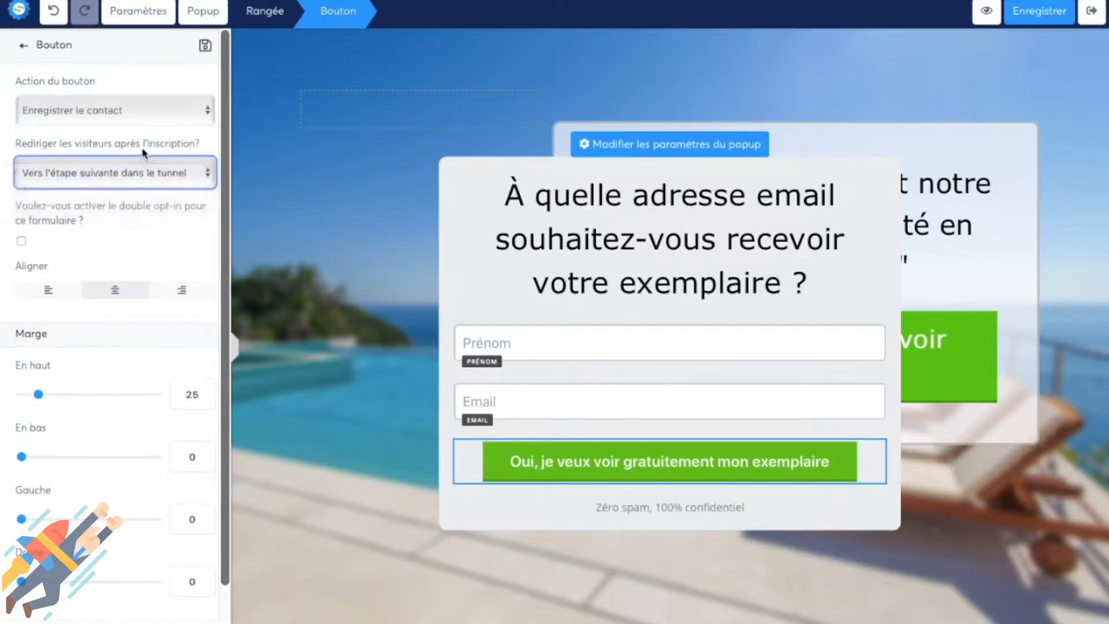
Add below the popup's spam notice: "Vous pouvez vous désabonner à tout moment de notre newsletter grâce aux liens de désinscription situés en bas de chaque email.".
click(689, 512)
drag(603, 508, 735, 508)
click(757, 509)
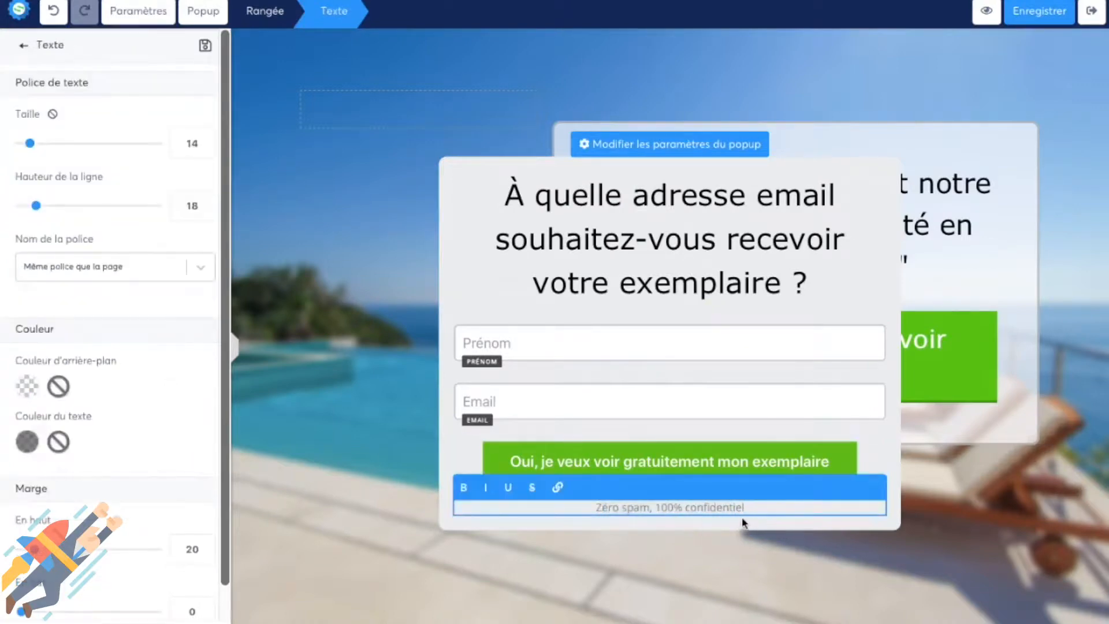
text(.)
key(Return)
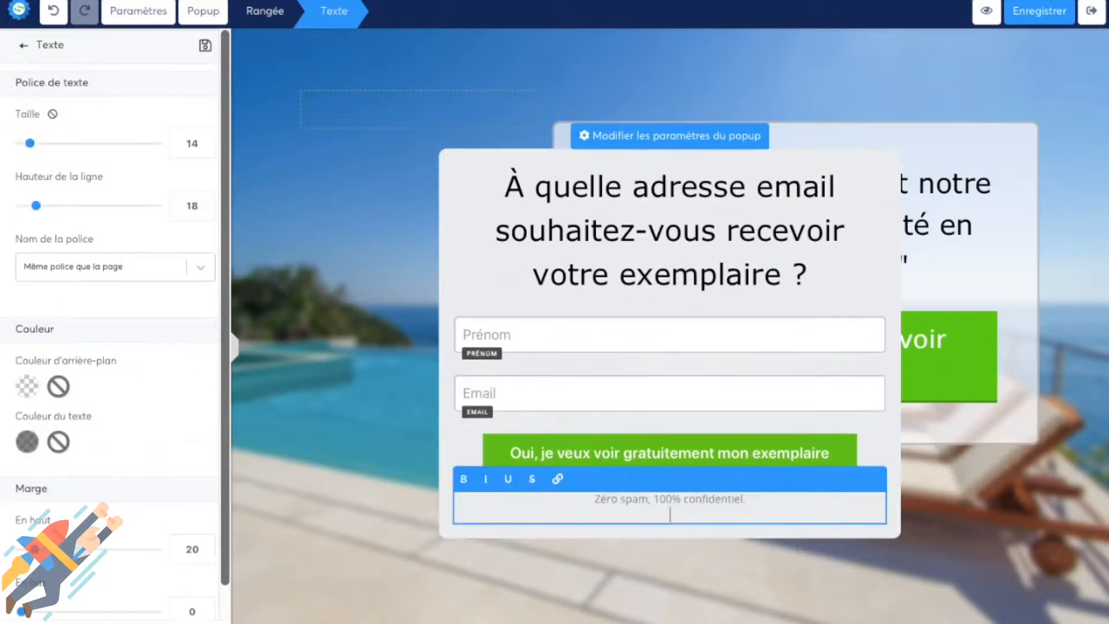
text(Vous pouvez vous désabon)
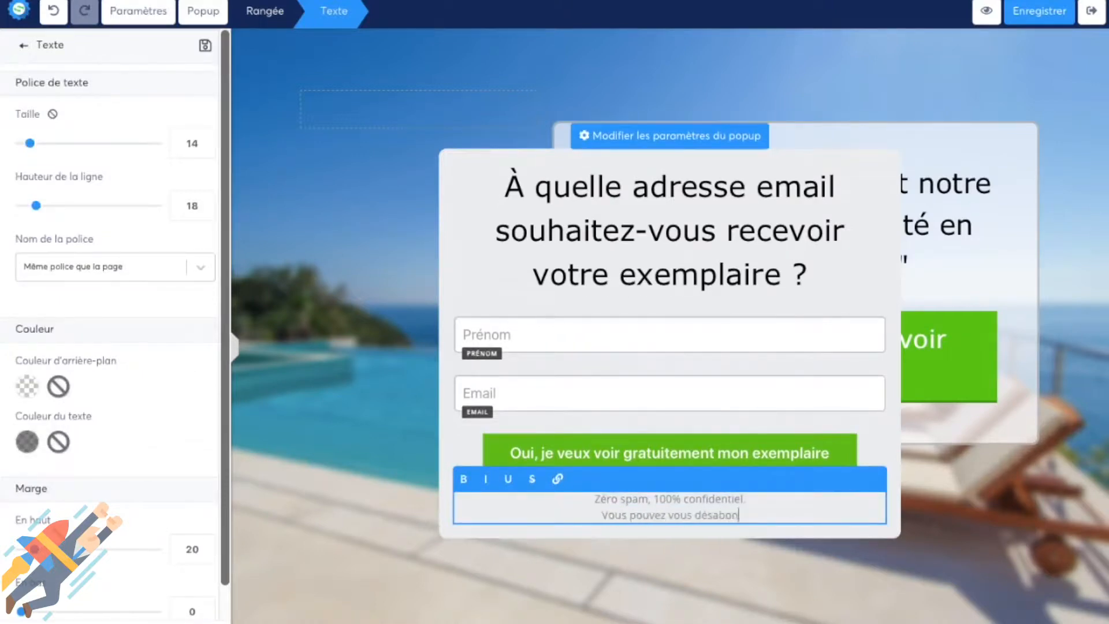
text(ner à tout mome)
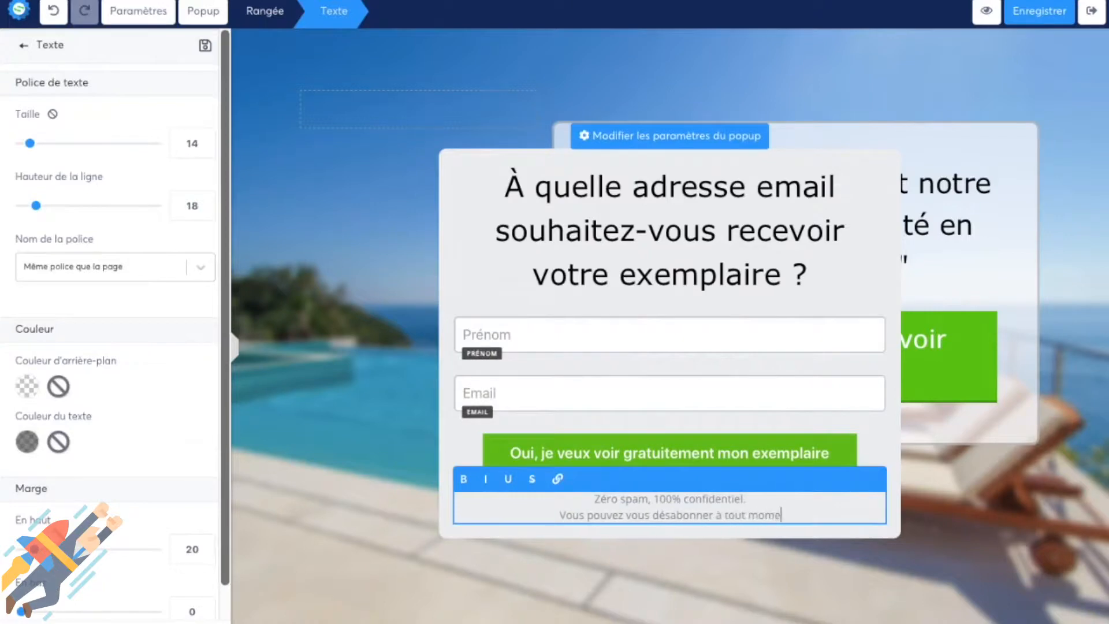
text(nt d)
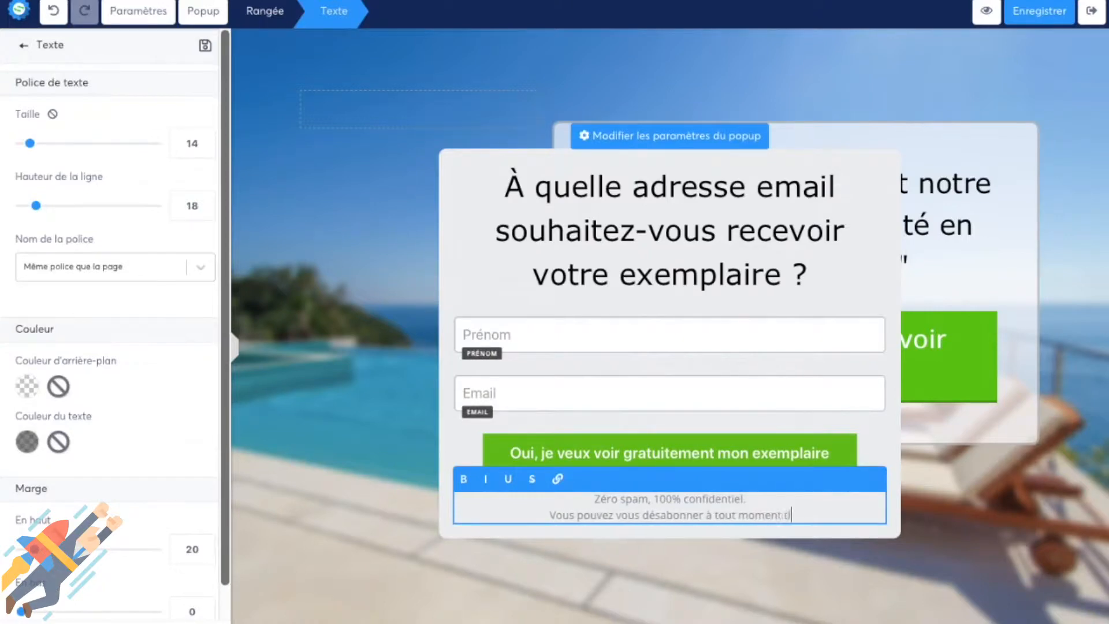
text(e notre newsletter)
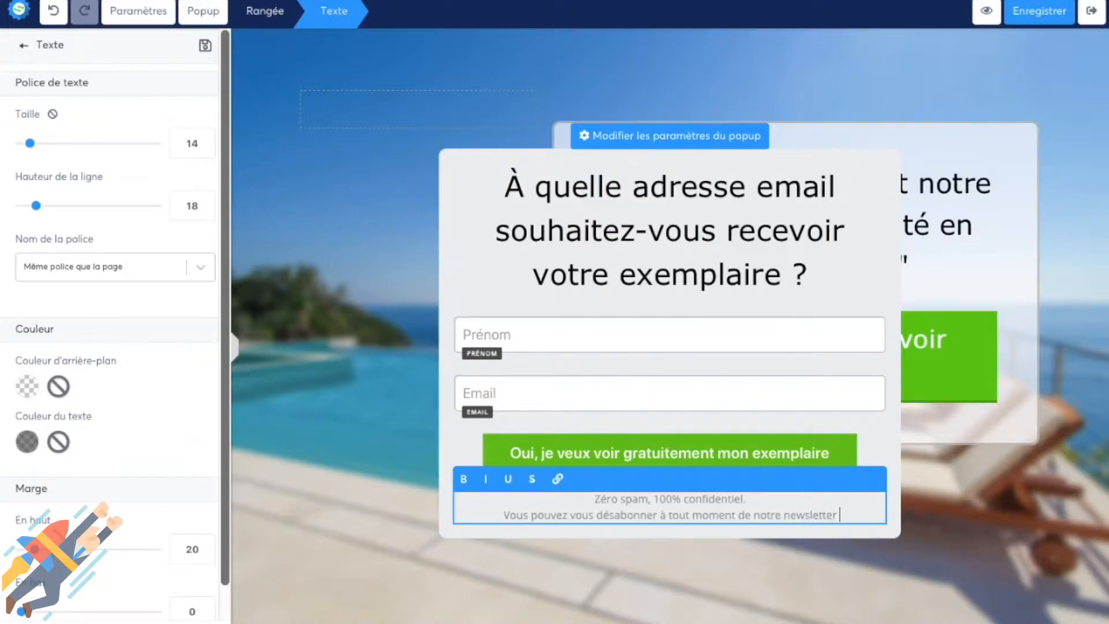
text( grâce)
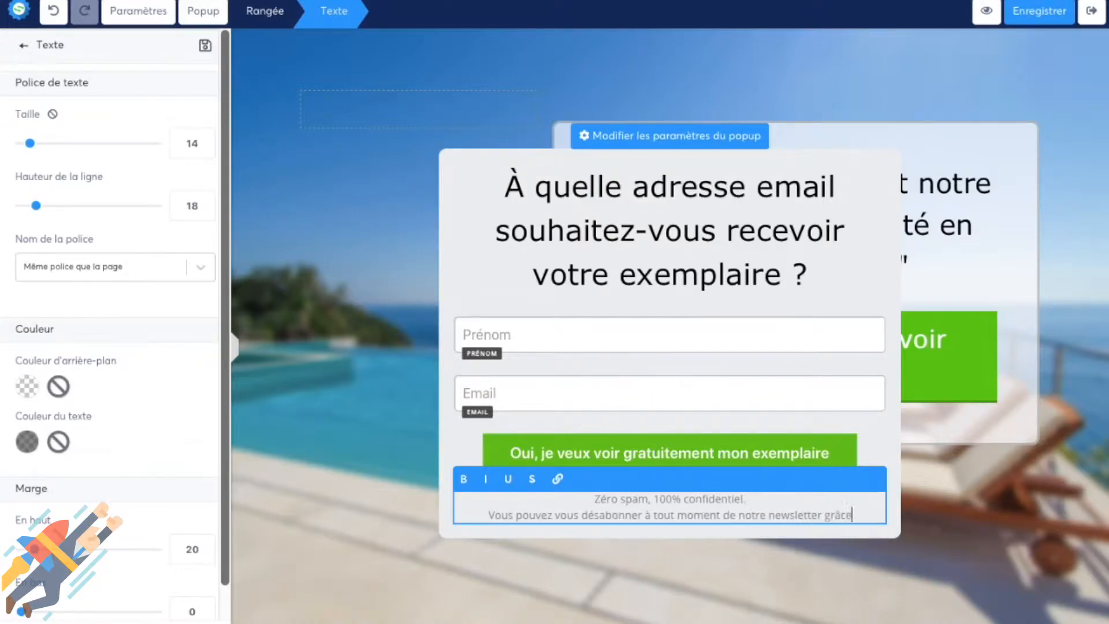
text( aux liens de désinscription situés de)
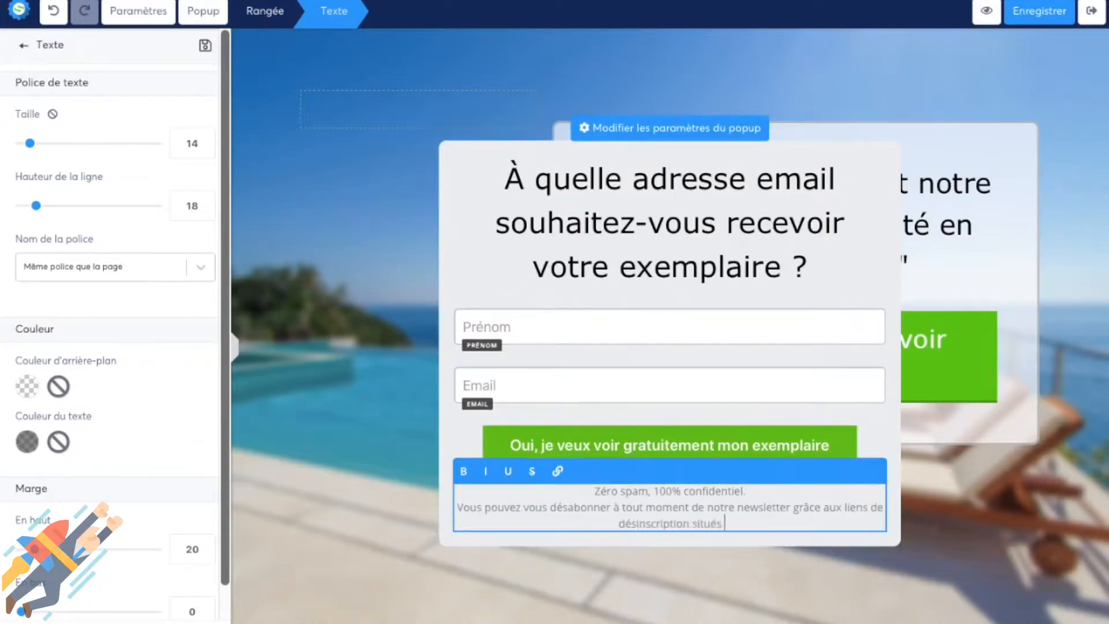
key(BackSpace)
key(BackSpace)
key(BackSpace)
text(en bas de)
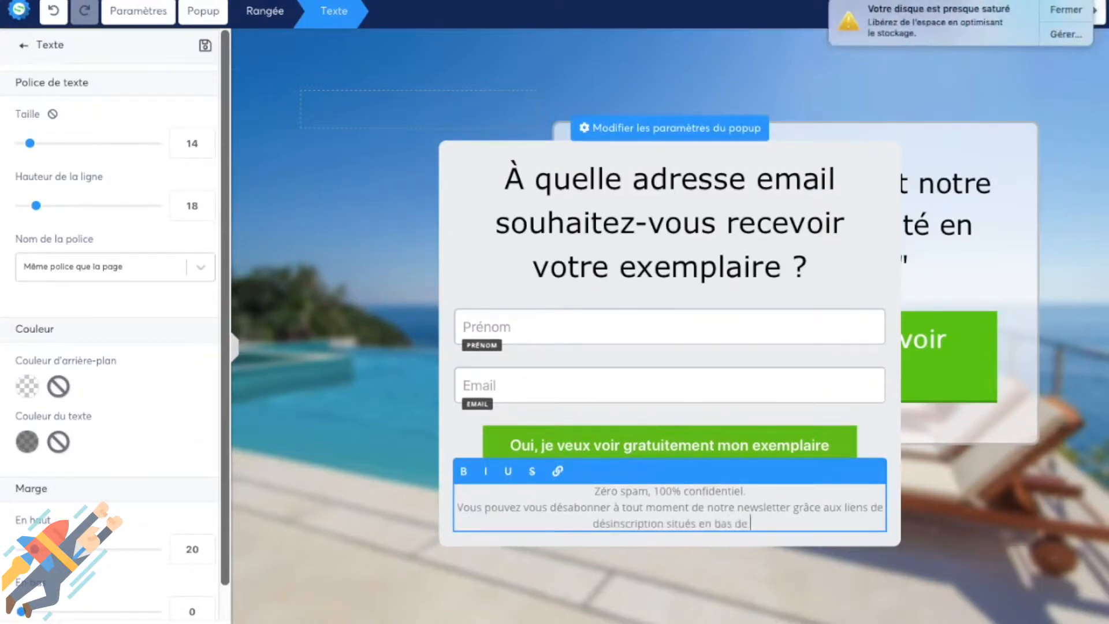
text( chaque email.)
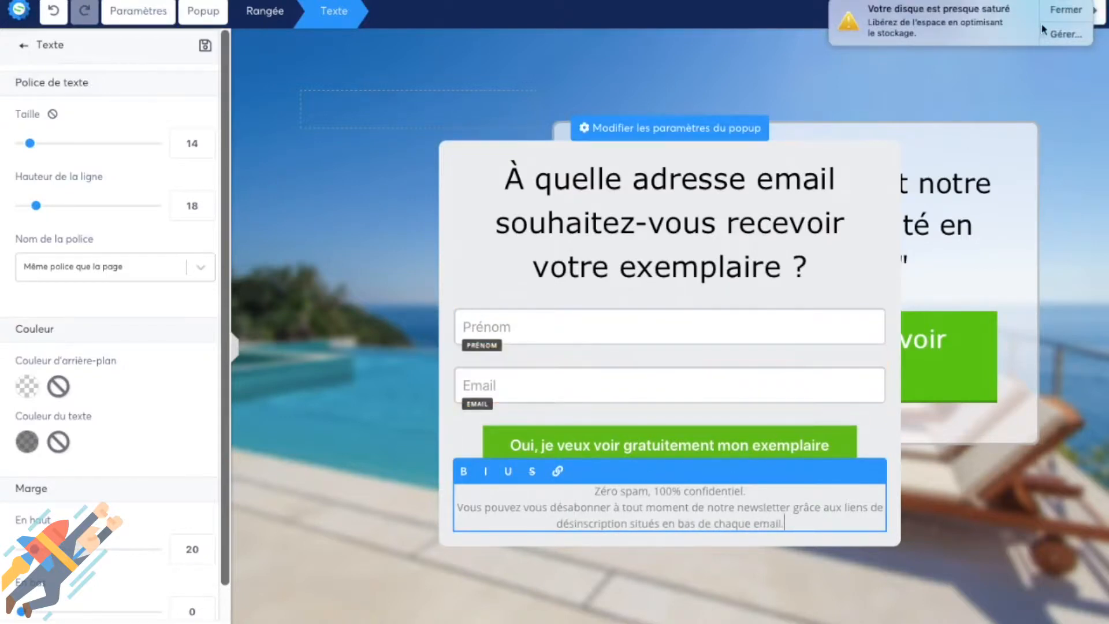
click(736, 421)
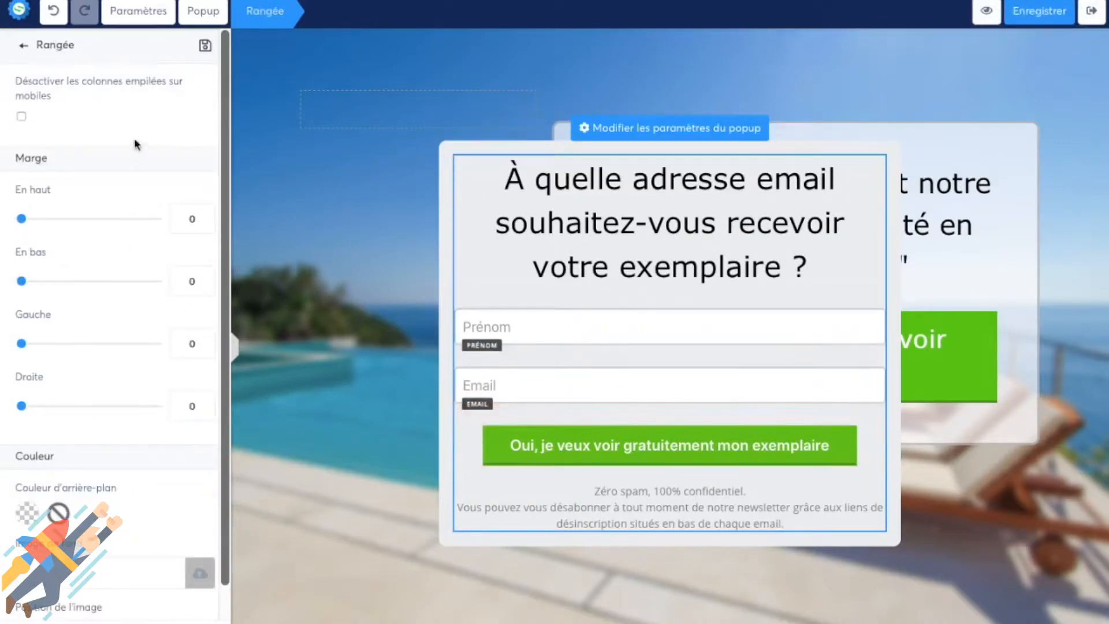
Add a consent checkbox between the popup's email field and its green button, and save the page.
click(25, 48)
scroll(127, 347, down, 10)
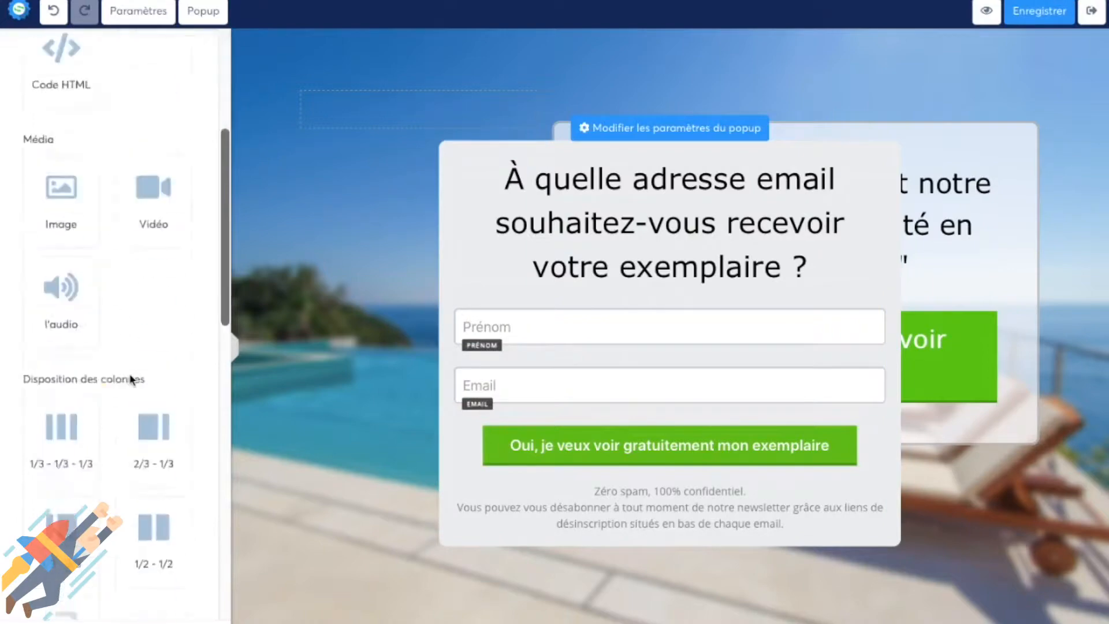
drag(68, 249, 531, 401)
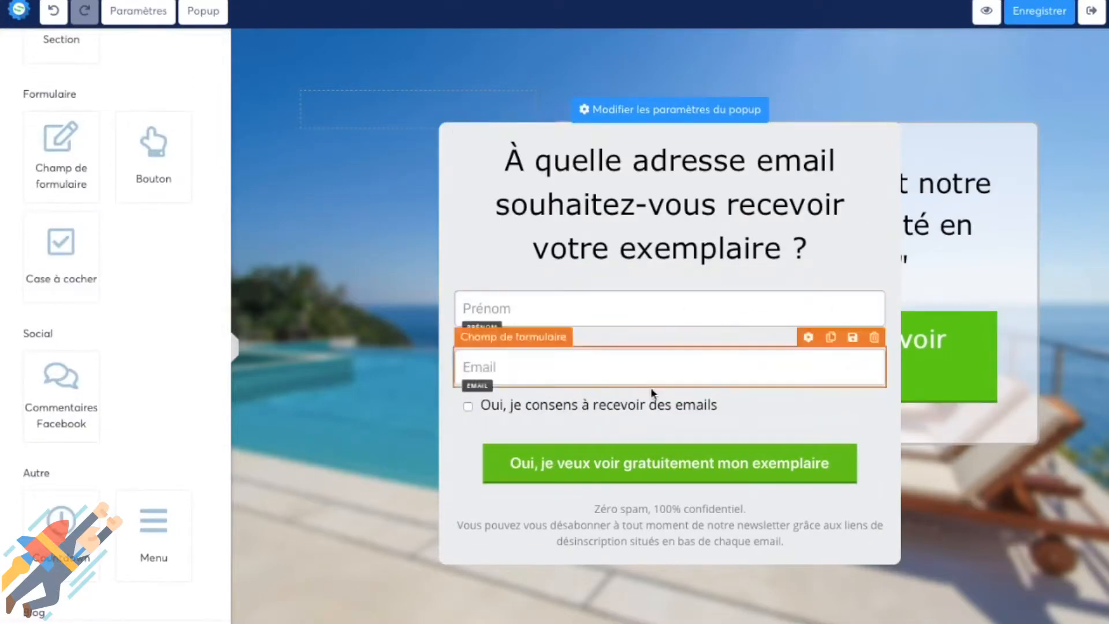
click(1034, 11)
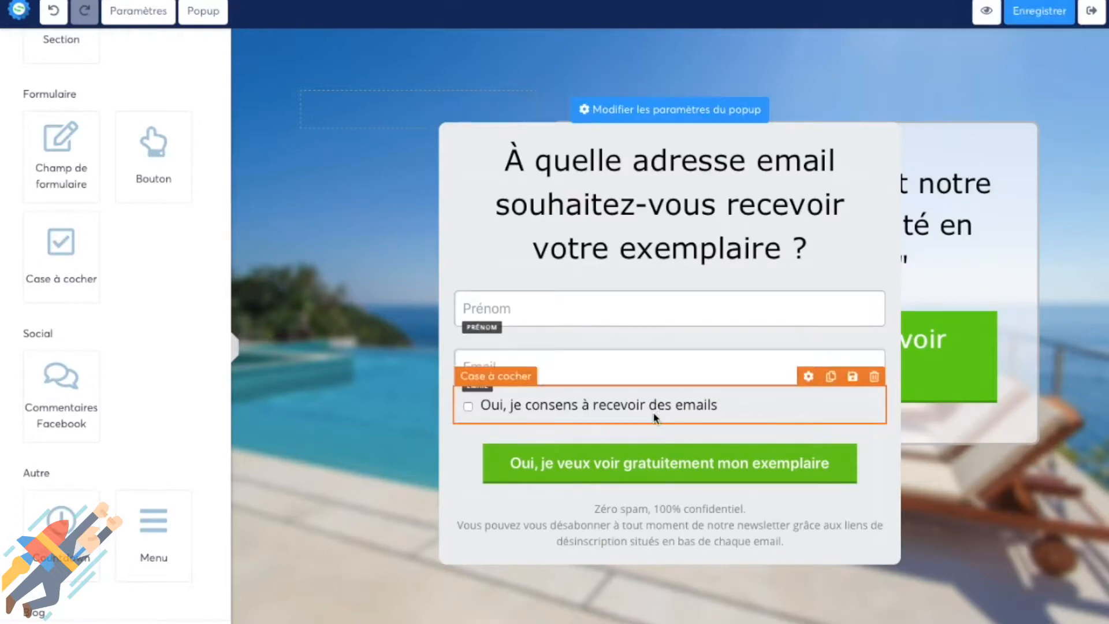
Enable the close button in the popup's settings.
click(687, 112)
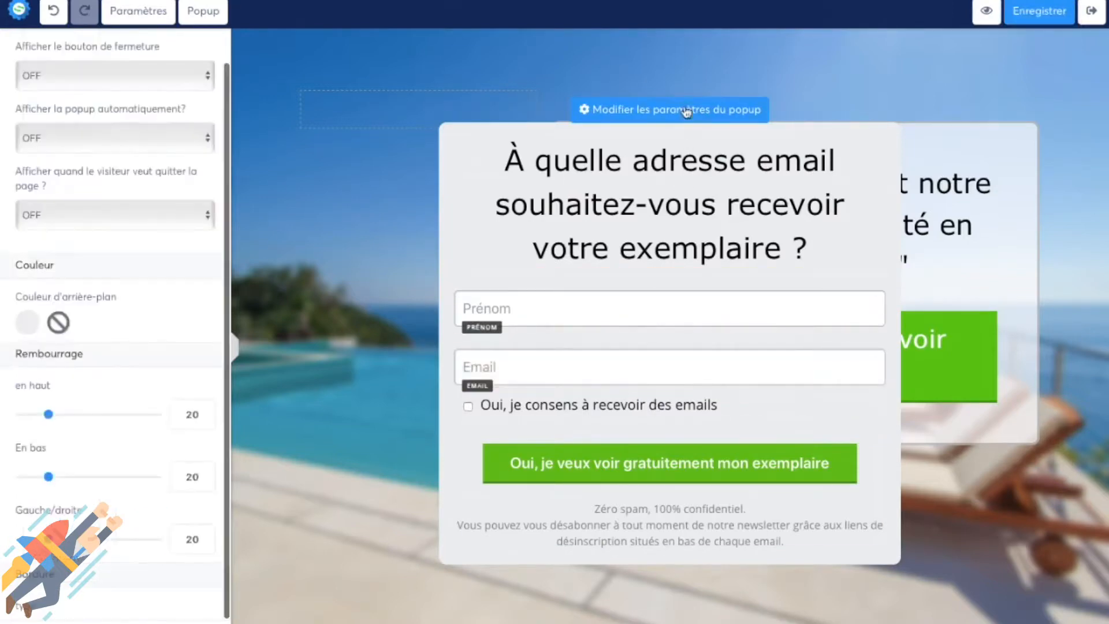
scroll(142, 96, up, 1)
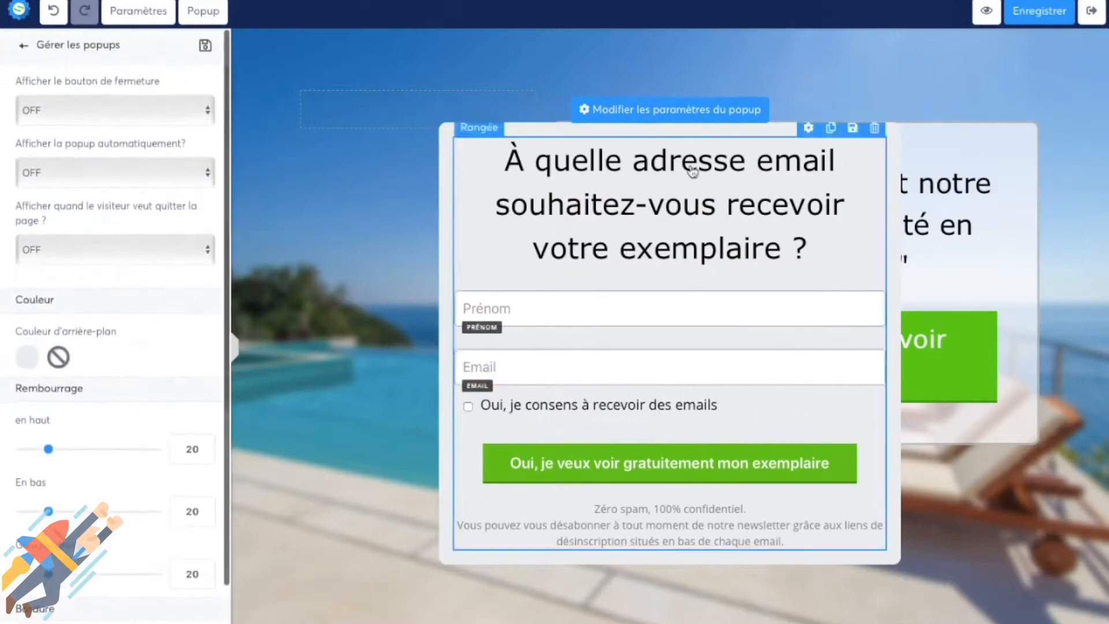
click(131, 106)
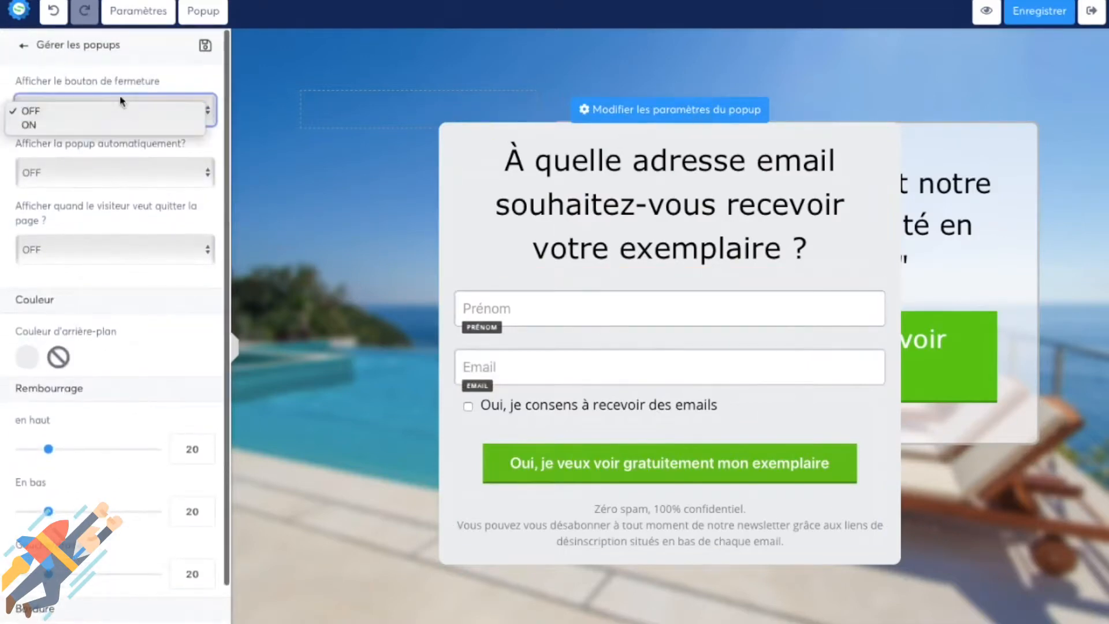
click(95, 129)
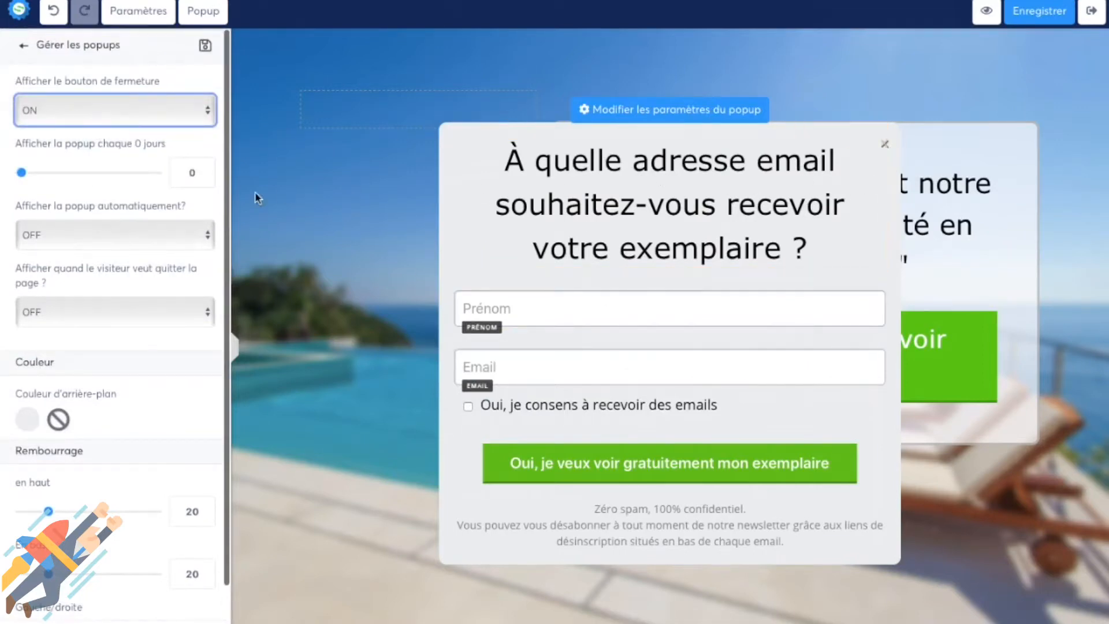
Try automatic display of the popup with its slider set to 12, and switch automatic display back to OFF.
click(105, 237)
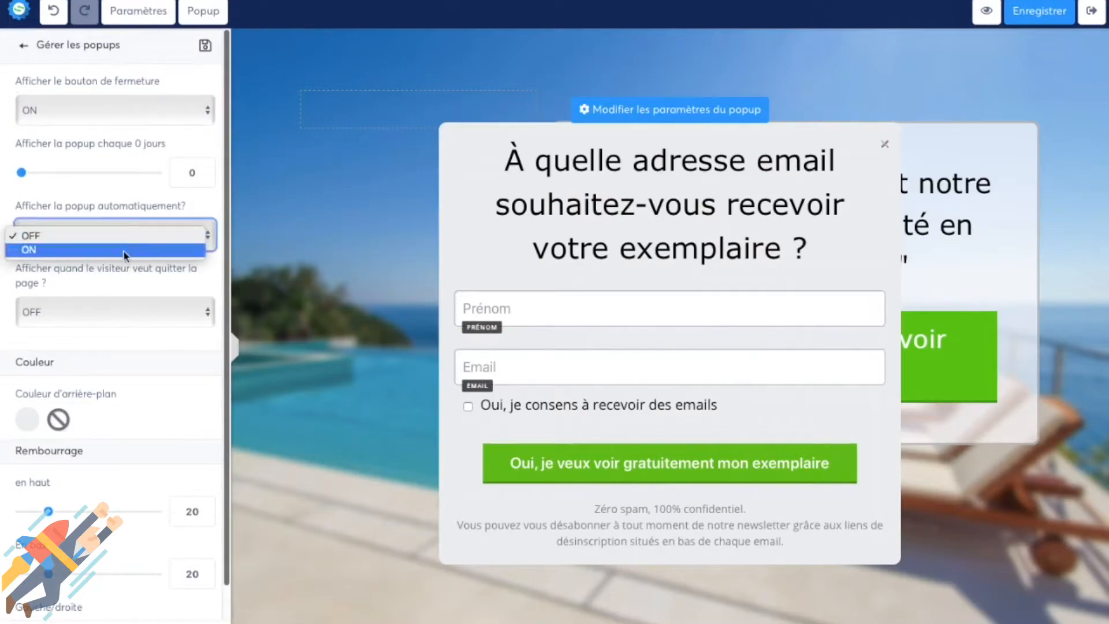
click(123, 249)
drag(21, 282, 36, 285)
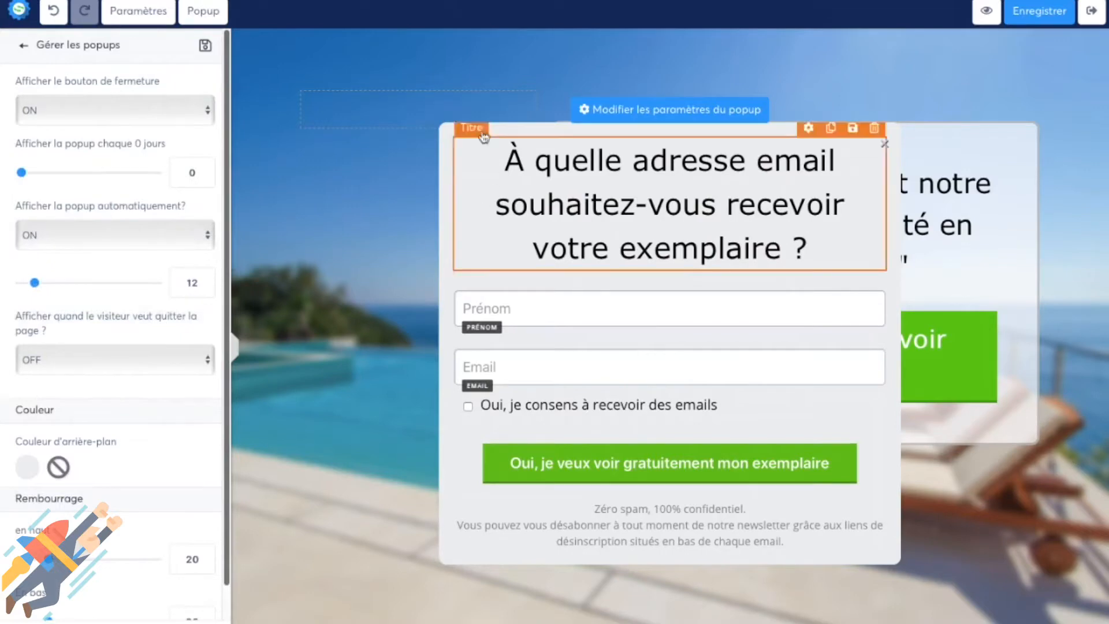
click(160, 236)
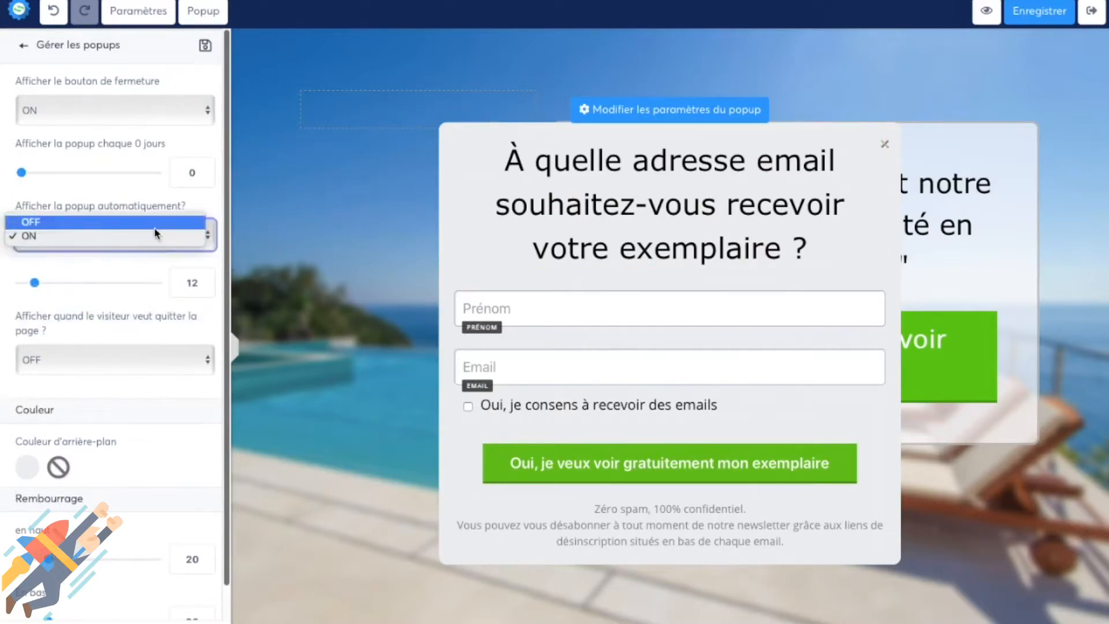
click(154, 226)
Review the popup's exit-display, padding, border, shadow and corner settings, keeping exit display OFF, and save the page.
click(109, 304)
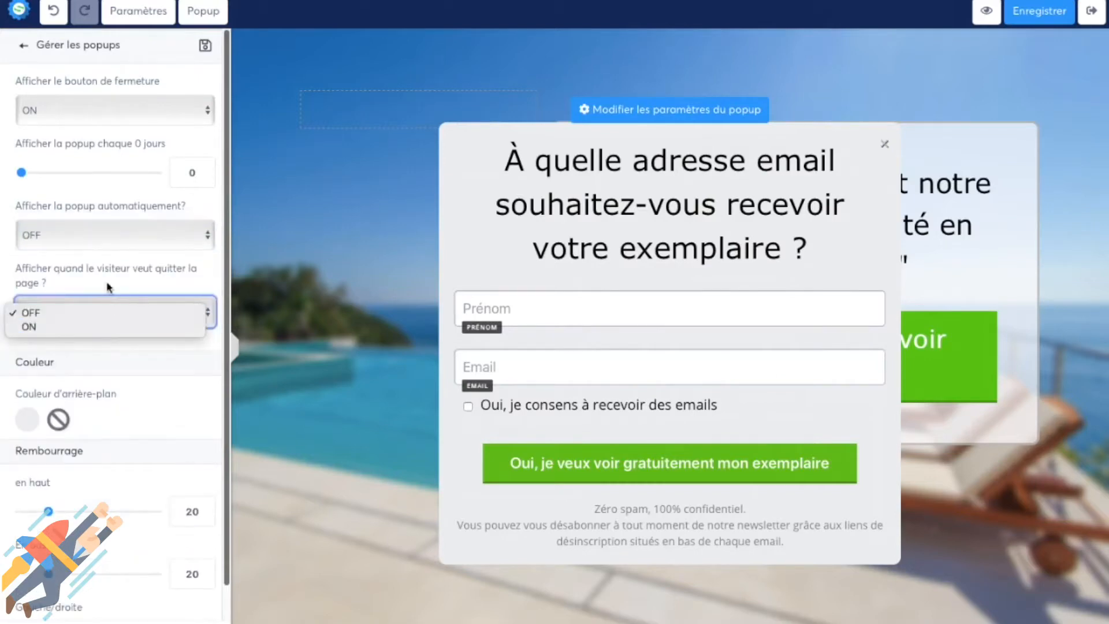
click(117, 271)
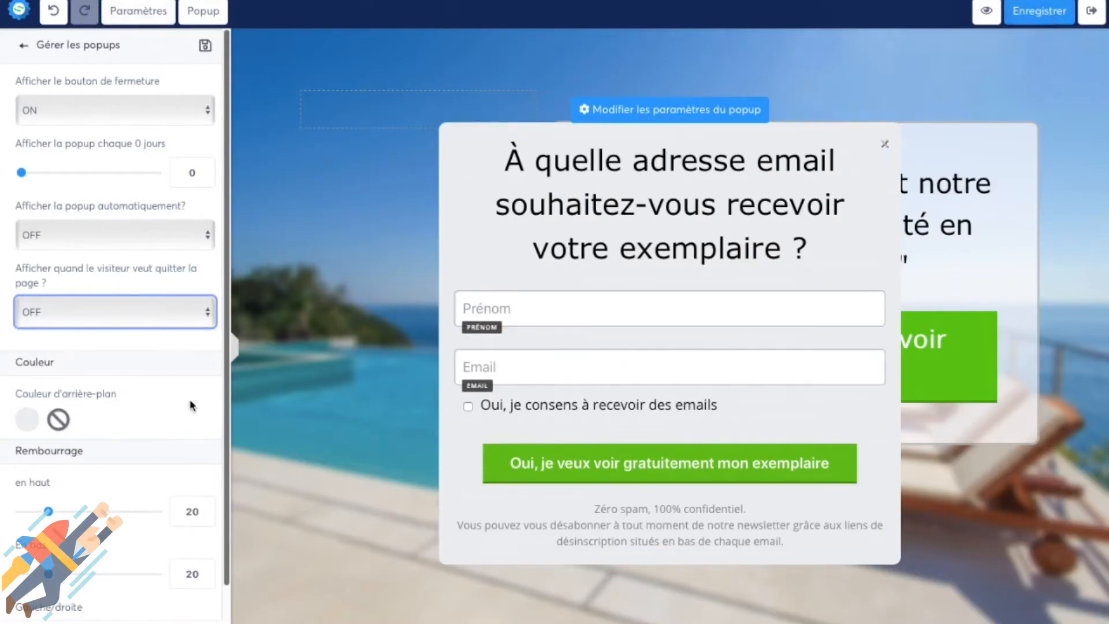
scroll(213, 393, down, 7)
scroll(75, 260, up, 3)
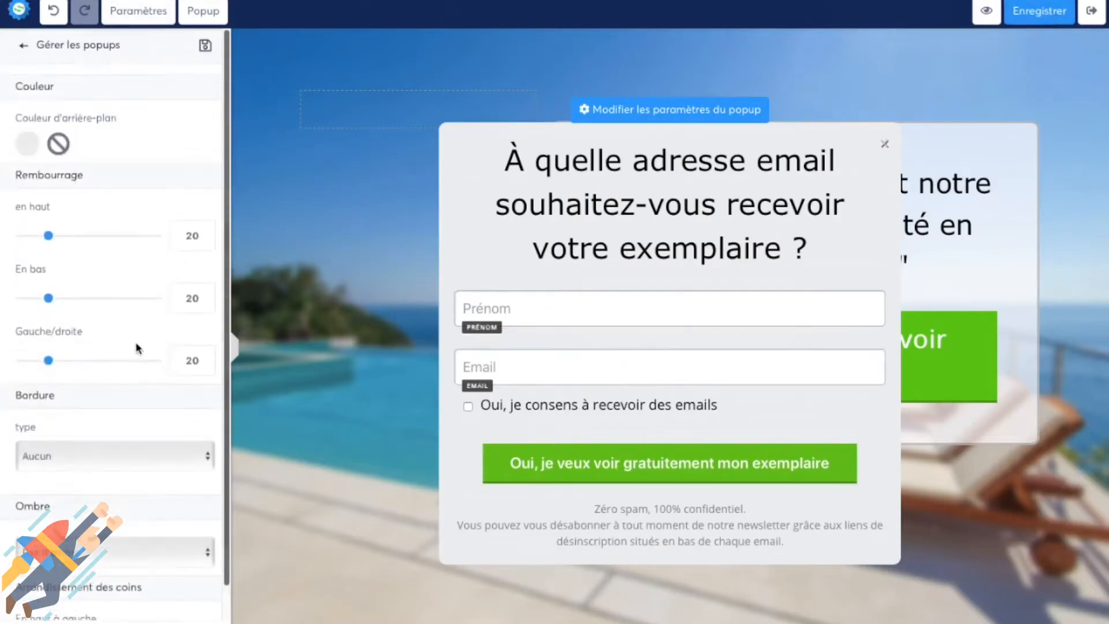
scroll(93, 364, down, 5)
scroll(39, 390, up, 1)
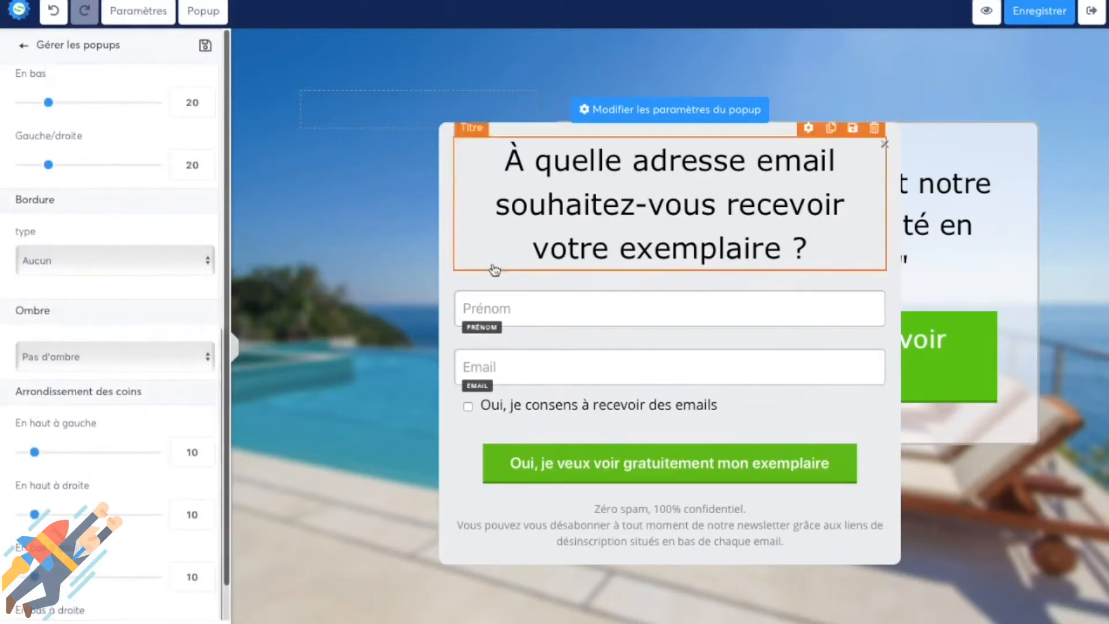
click(1052, 13)
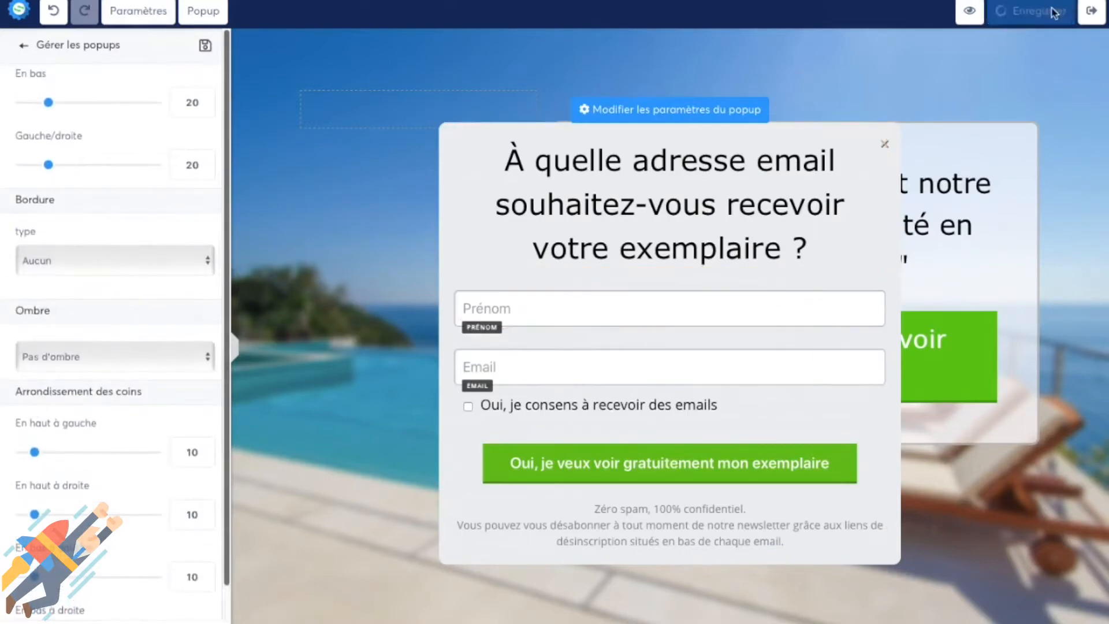
Save the capture page and close the popup's editing view.
click(1047, 12)
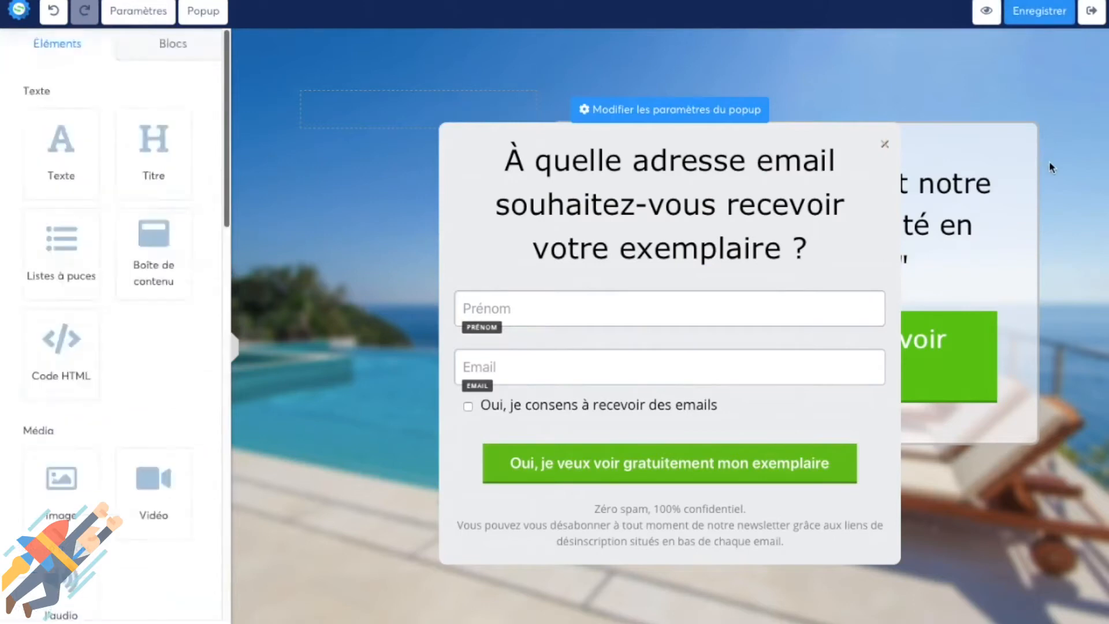
click(1065, 186)
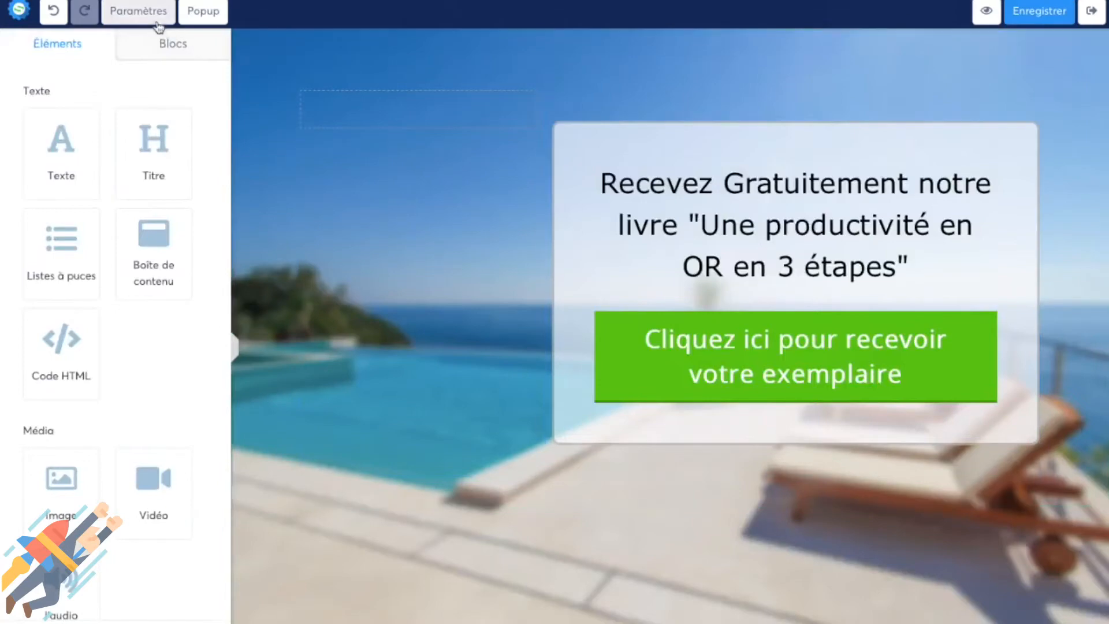
Review the capture page's general settings, including default font, language, background and search engine optimisation fields.
click(138, 12)
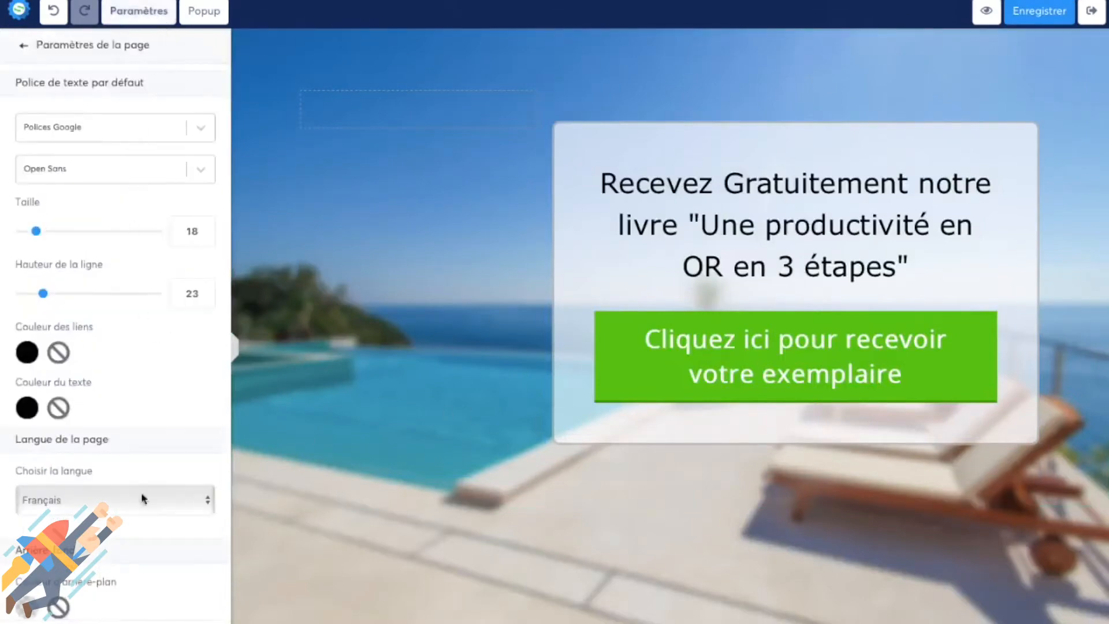
scroll(143, 498, down, 7)
scroll(142, 277, up, 1)
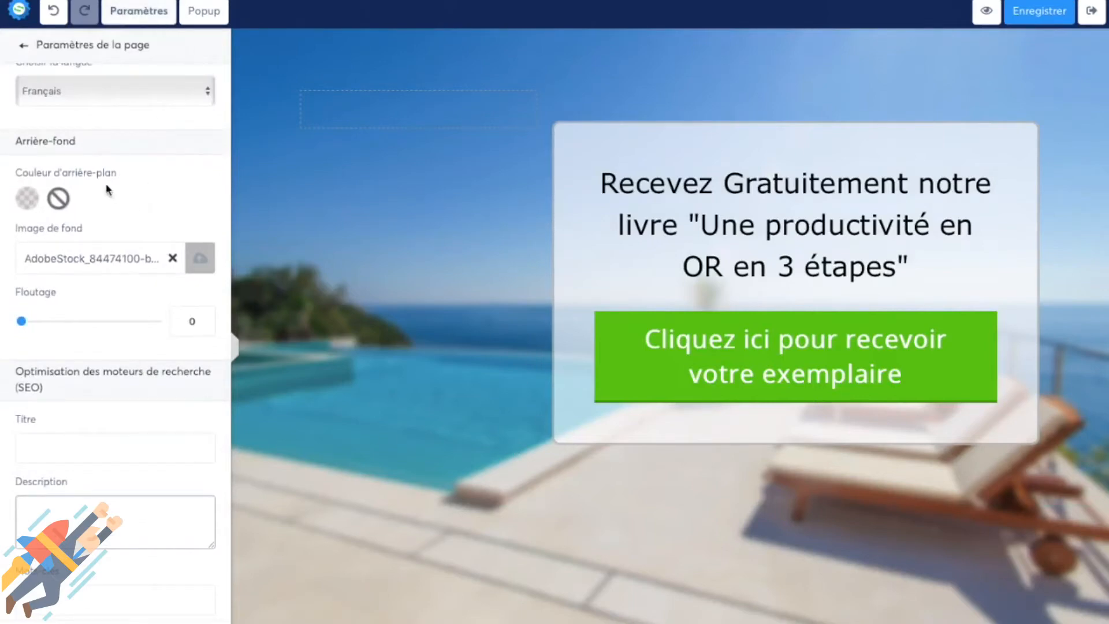
drag(24, 233, 149, 241)
click(153, 226)
click(411, 306)
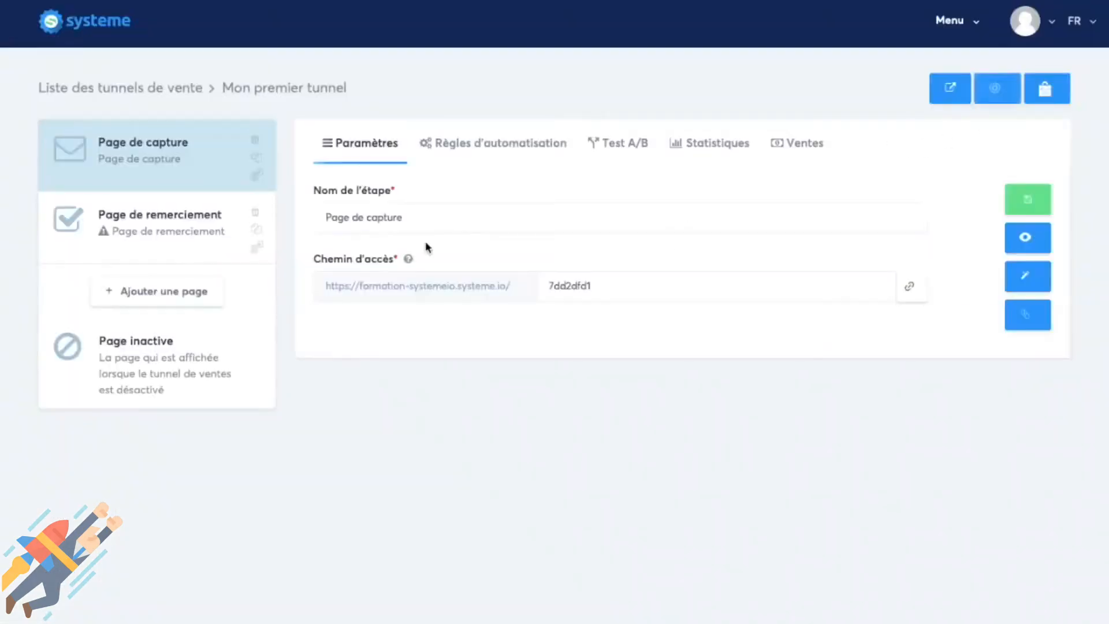
Examine the A/B test option for the capture page, and return to the step's name and access path settings.
click(633, 144)
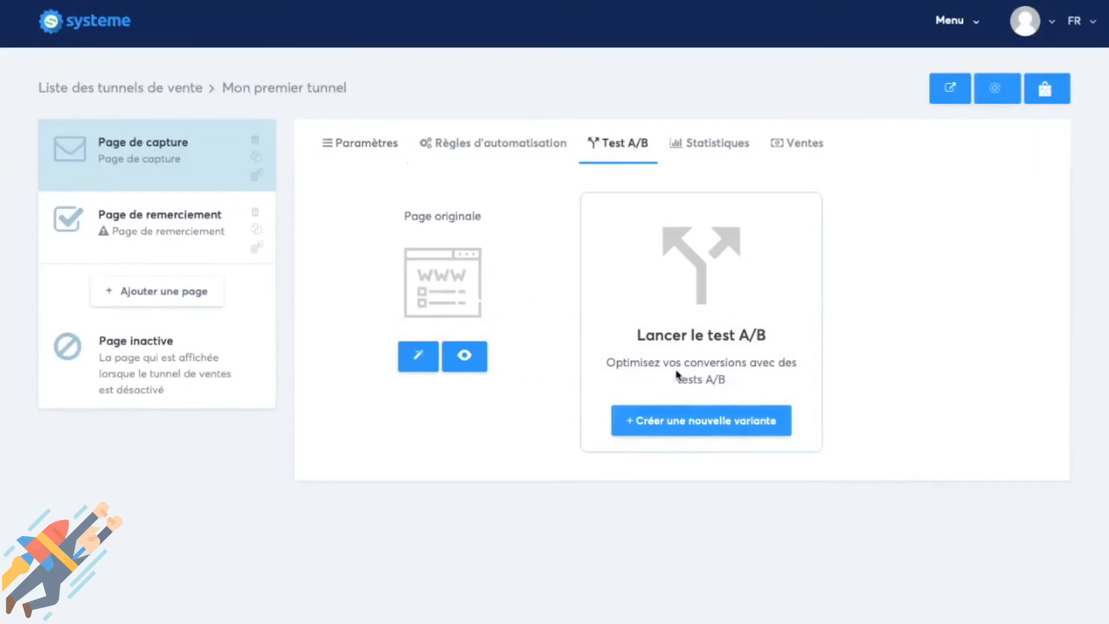
drag(710, 368, 792, 367)
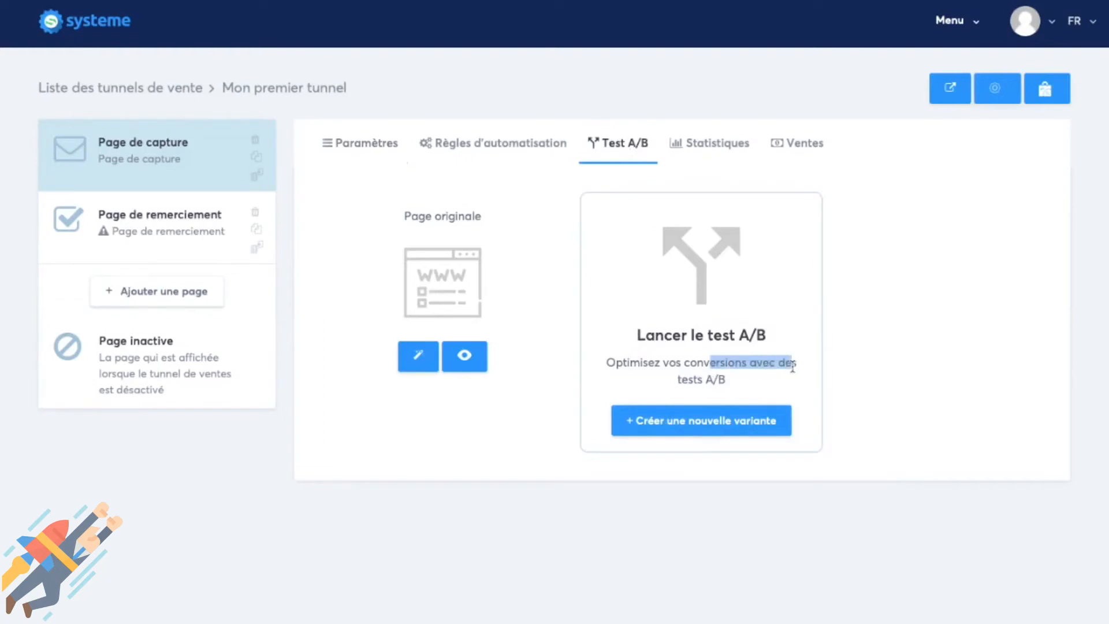
click(695, 354)
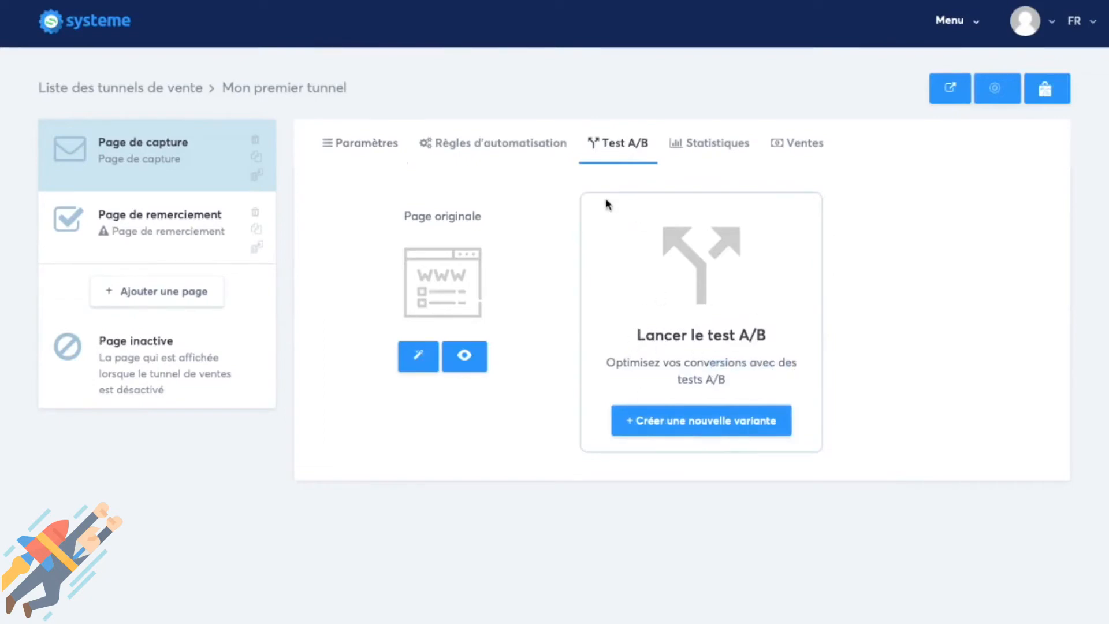
click(378, 142)
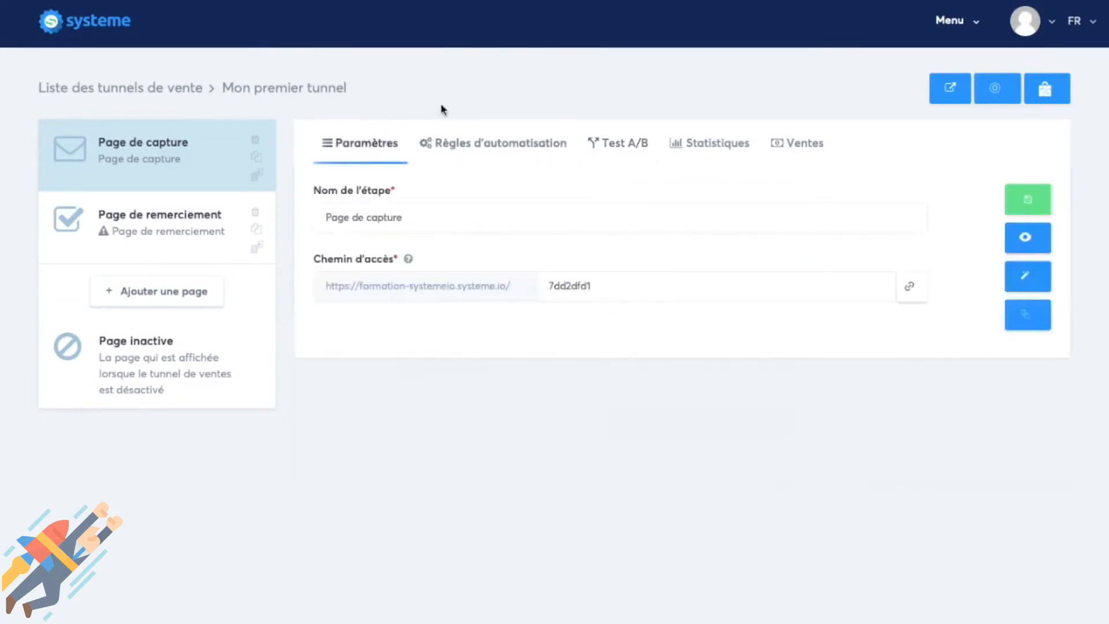